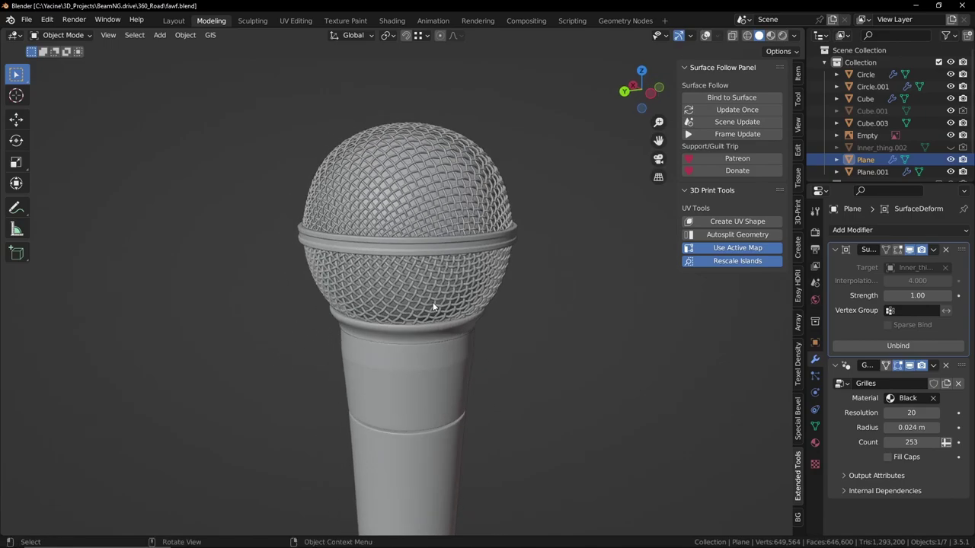
- Examine the finished wire-mesh grille on the microphone head beside the reference photo from several angles
mouse_move(457, 266)
middle_down()
mouse_move(462, 248)
mouse_move(462, 278)
mouse_move(472, 274)
mouse_move(459, 257)
middle_up()
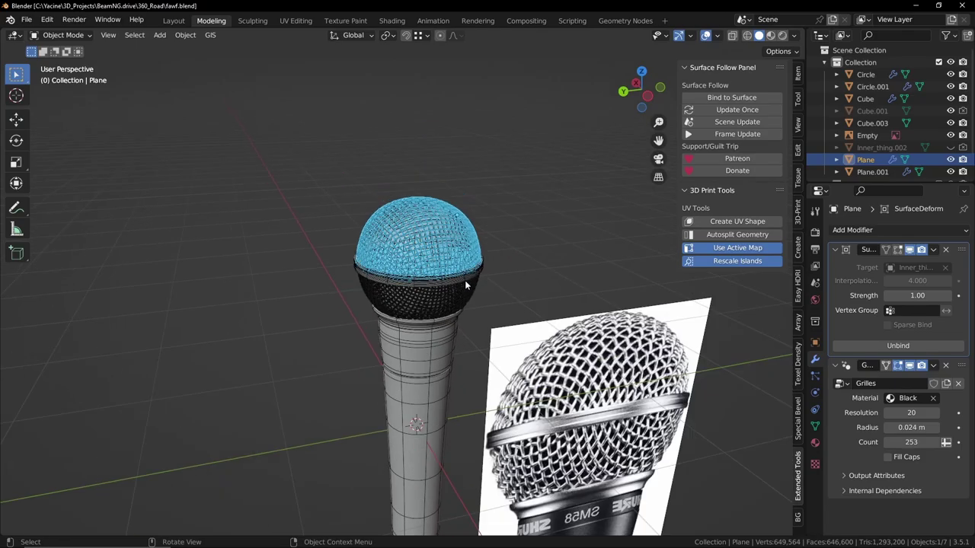
middle_drag(465, 281, 514, 300)
scroll(480, 302, up, 4)
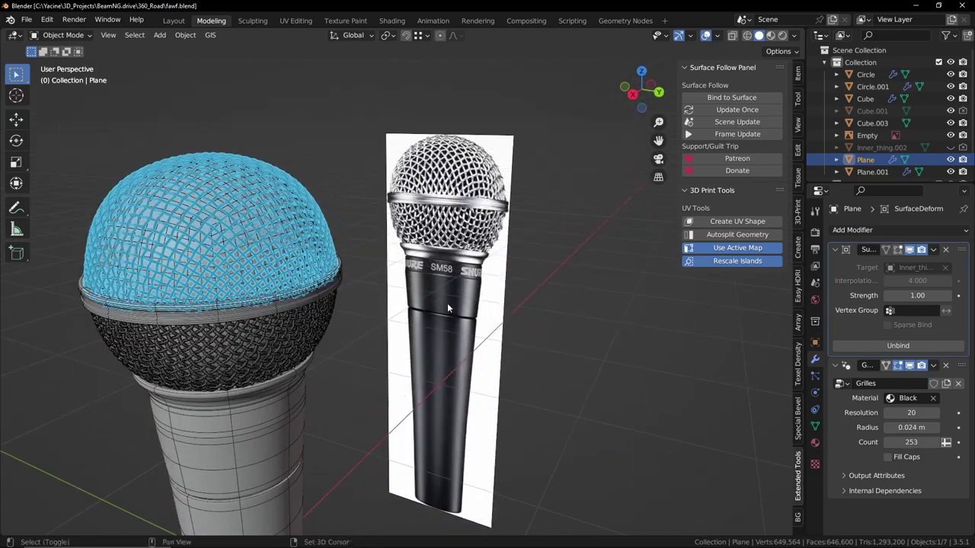
shift+middle_drag(444, 302, 460, 289)
middle_drag(312, 221, 413, 242)
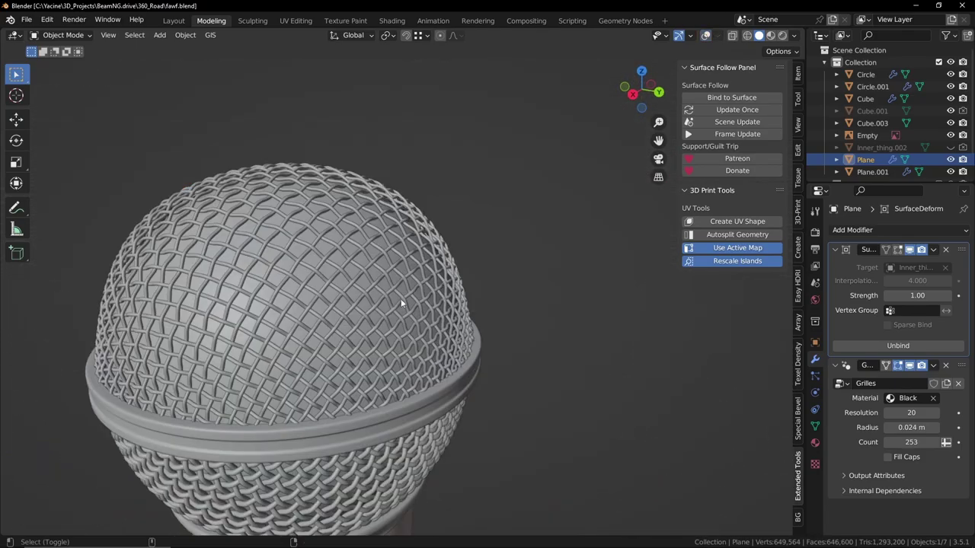
middle_drag(401, 299, 372, 261)
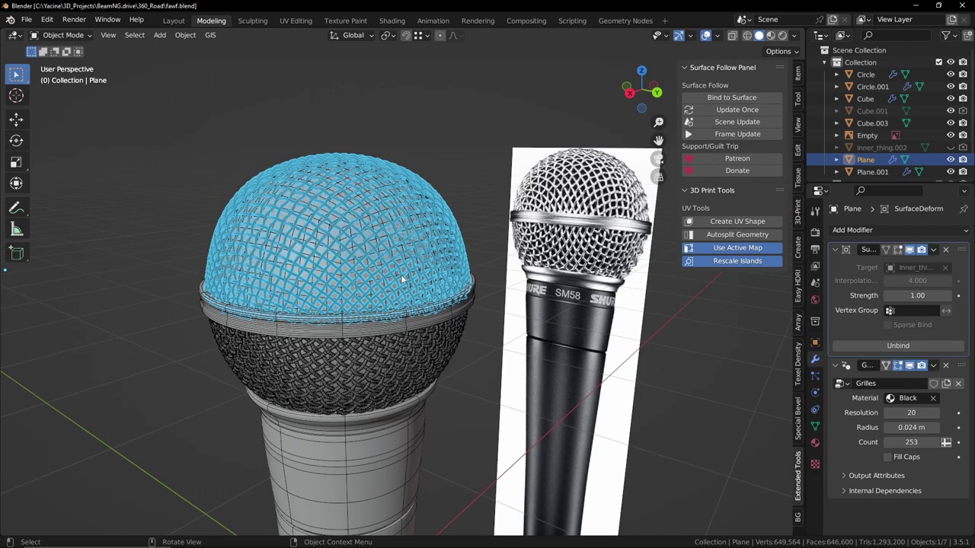
mouse_move(401, 274)
middle_down()
mouse_move(427, 278)
mouse_move(350, 255)
middle_up()
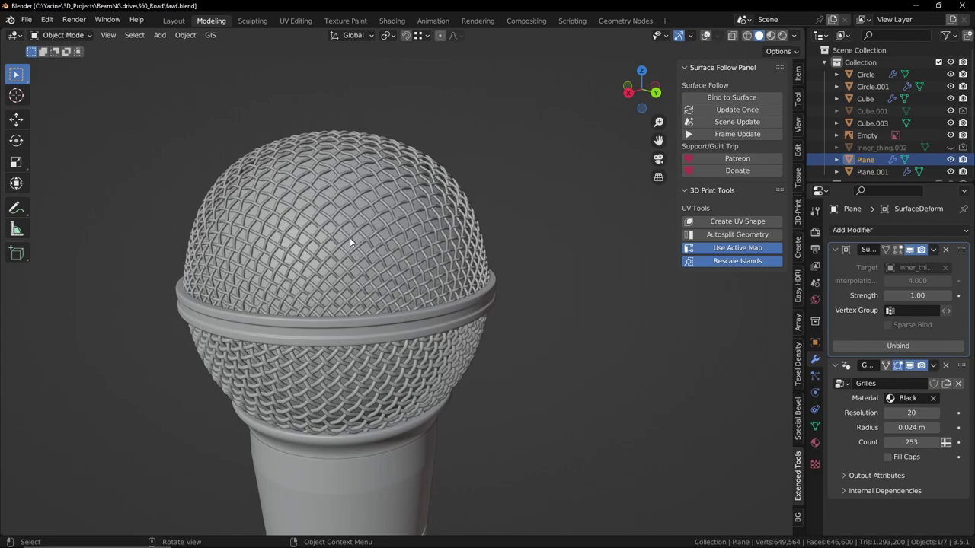
- Delete the upper wire-mesh grille and select the Inner_thing.002 dome in its place
key(Delete)
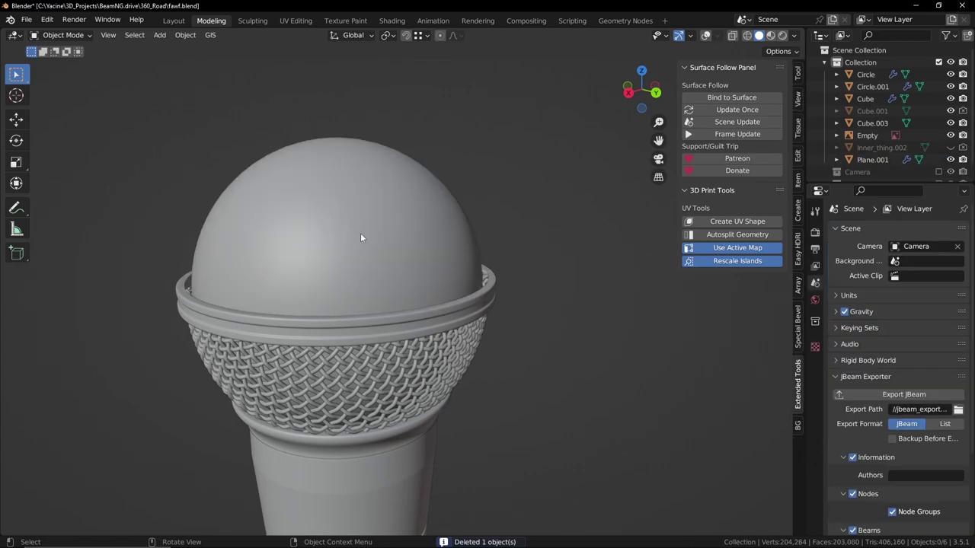
key(shift+alt+z)
click(384, 249)
middle_drag(384, 250, 377, 234)
scroll(432, 298, down, 3)
middle_drag(432, 299, 438, 333)
key(shift+alt+z)
scroll(347, 239, up, 3)
scroll(460, 356, down, 4)
key(shift+alt+z)
scroll(457, 370, up, 1)
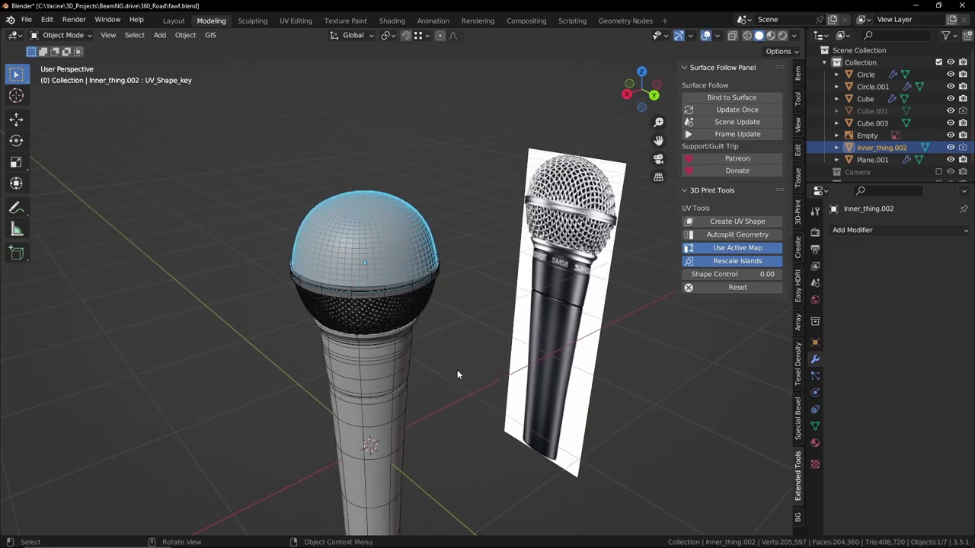
scroll(401, 288, up, 3)
key(g)
right_click(480, 277)
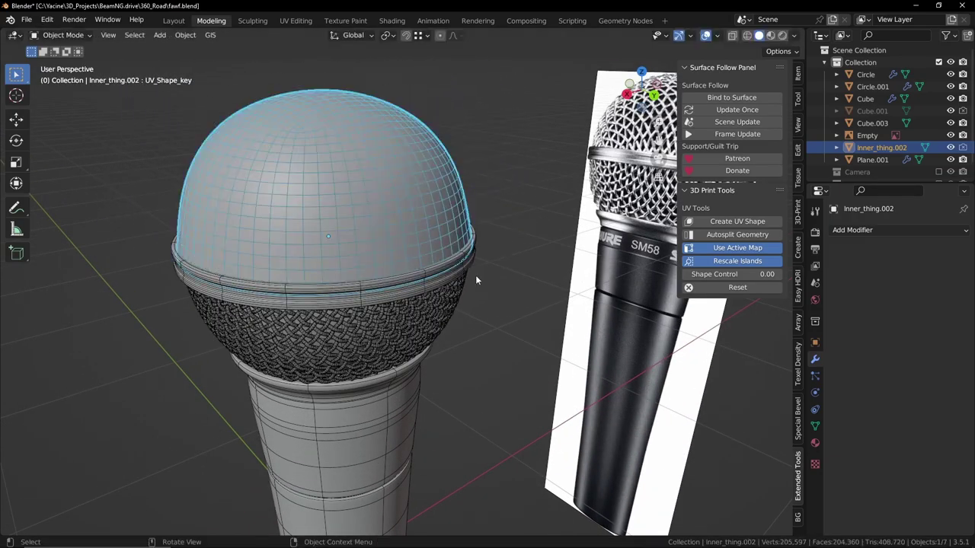
middle_drag(480, 280, 569, 175)
shift+middle_drag(407, 260, 402, 310)
scroll(395, 286, down, 1)
key(g)
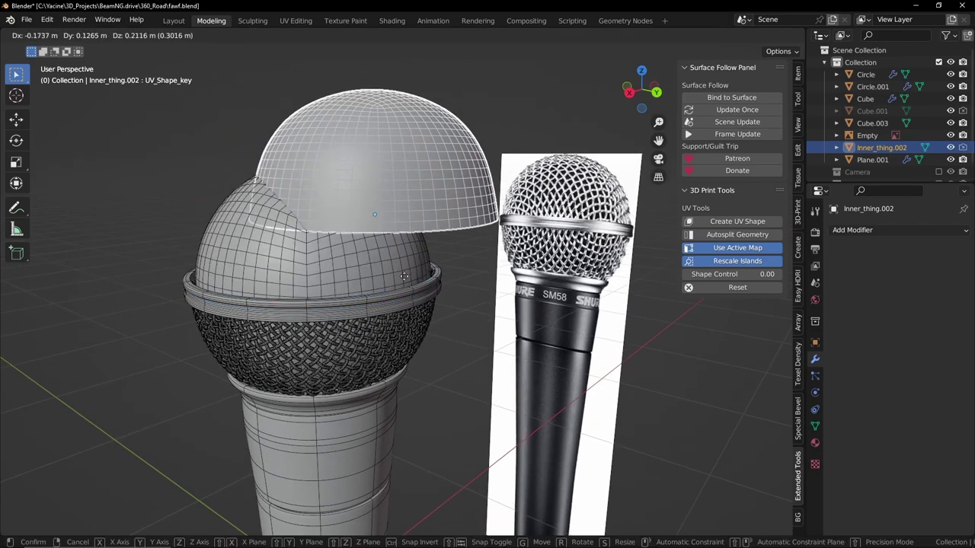
right_click(368, 271)
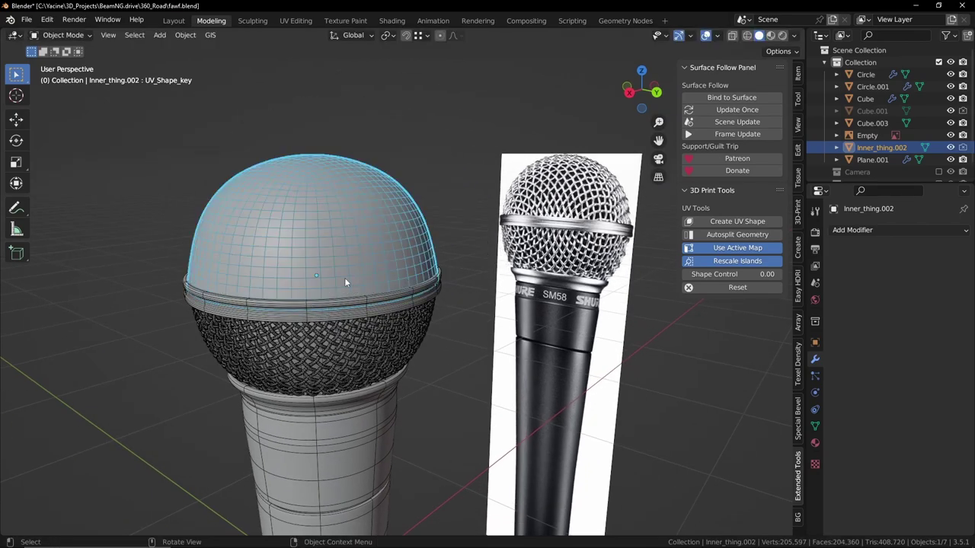
- UV unwrap the whole Inner_thing.002 dome mesh in the UV Editing workspace and show its UV Maps list
middle_drag(382, 273, 355, 282)
middle_drag(410, 270, 462, 237)
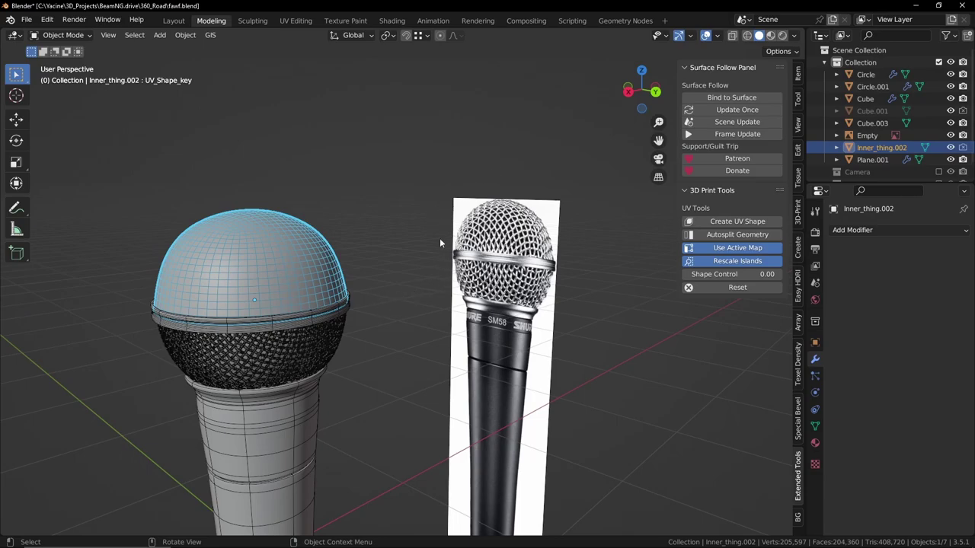
middle_drag(418, 310, 547, 307)
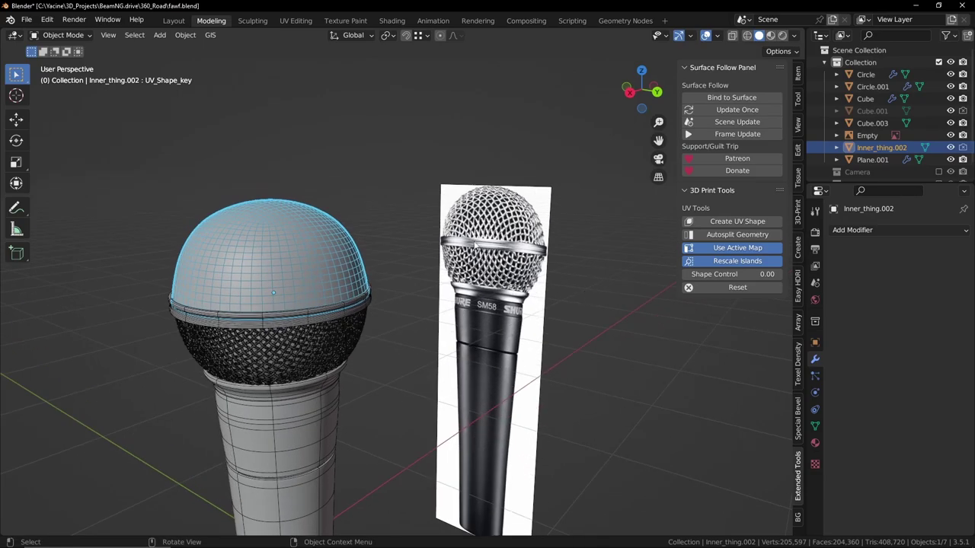
shift+middle_drag(326, 201, 354, 193)
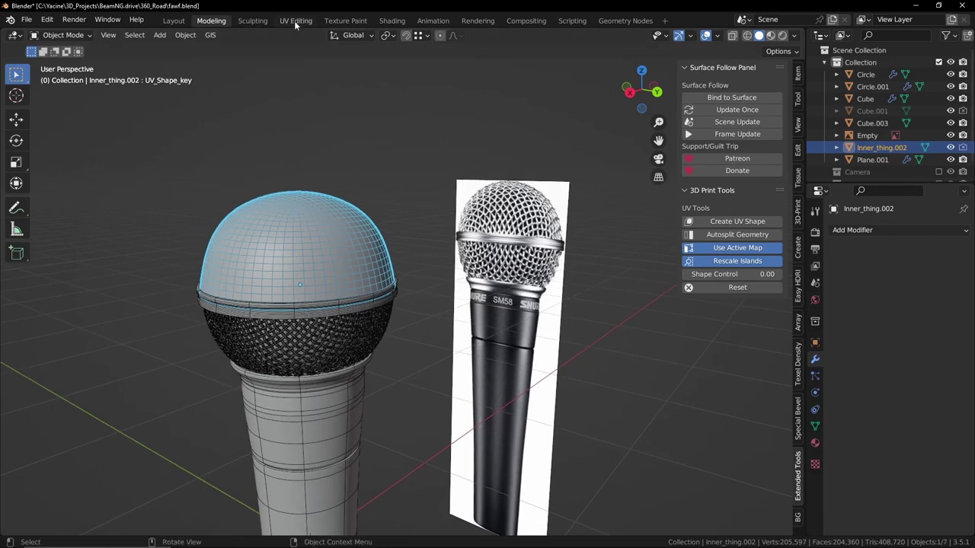
click(296, 21)
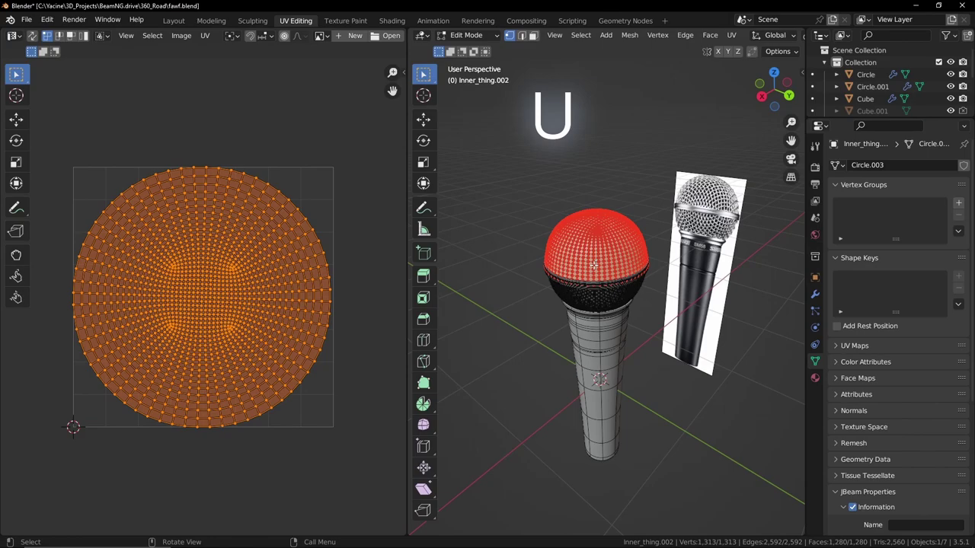
key(u)
click(594, 267)
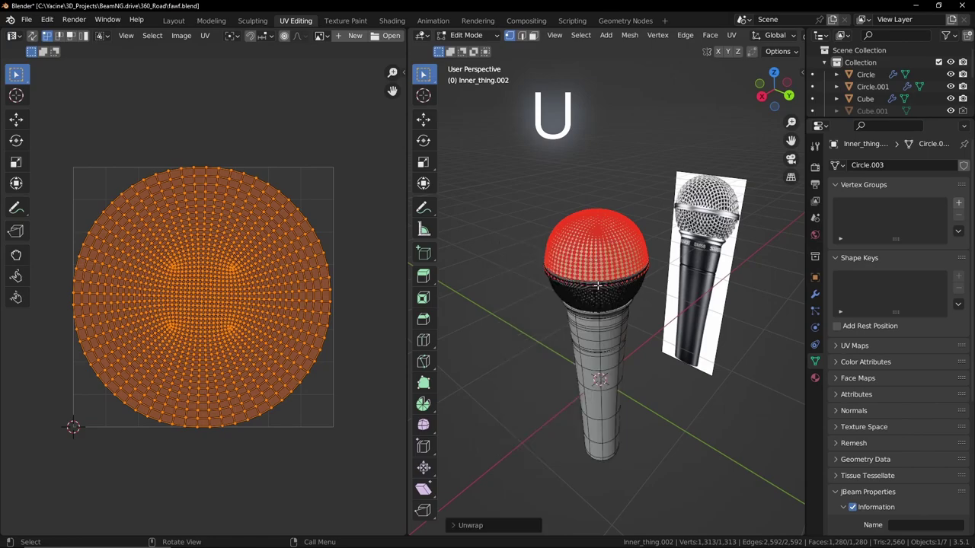
mouse_move(581, 270)
middle_down()
mouse_move(613, 310)
mouse_move(586, 265)
mouse_move(586, 287)
middle_up()
key(Tab)
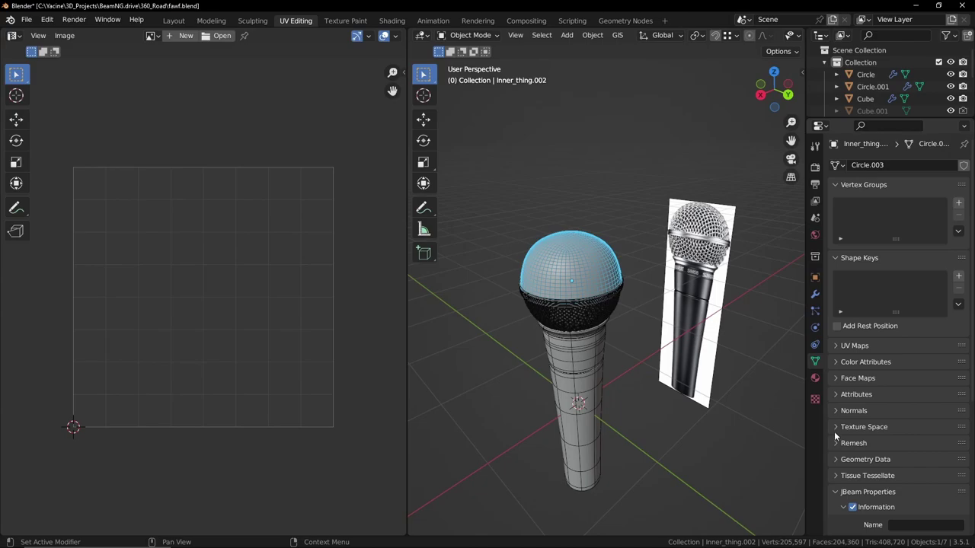
click(838, 345)
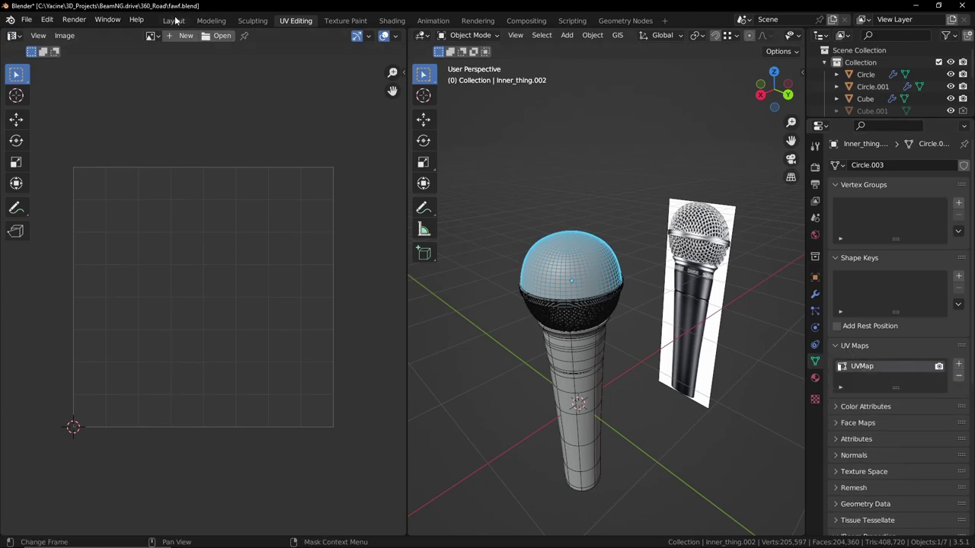
- Create a UV shape from the dome in the Modeling workspace and set its Shape Control to 1.00
click(212, 21)
middle_drag(369, 268, 401, 215)
shift+middle_drag(448, 250, 436, 261)
key(g)
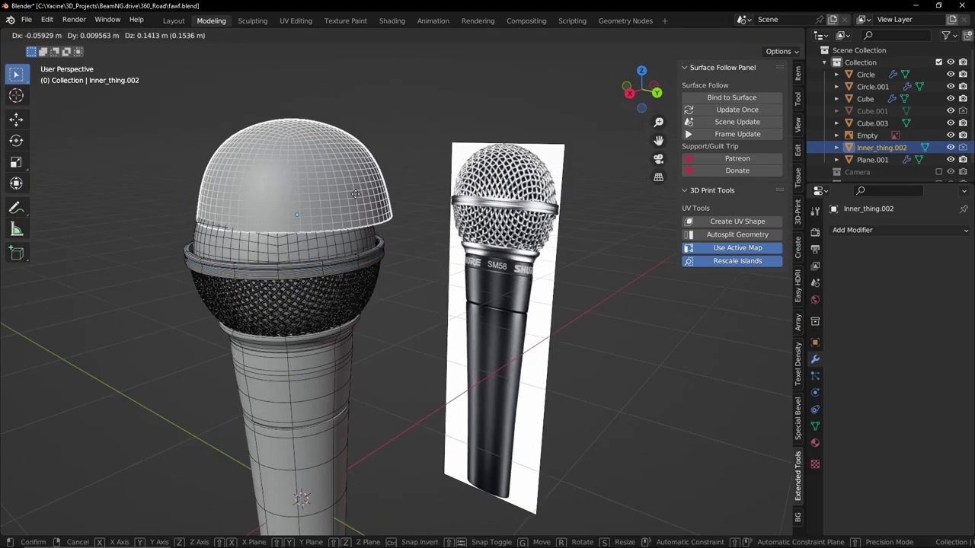
key(Escape)
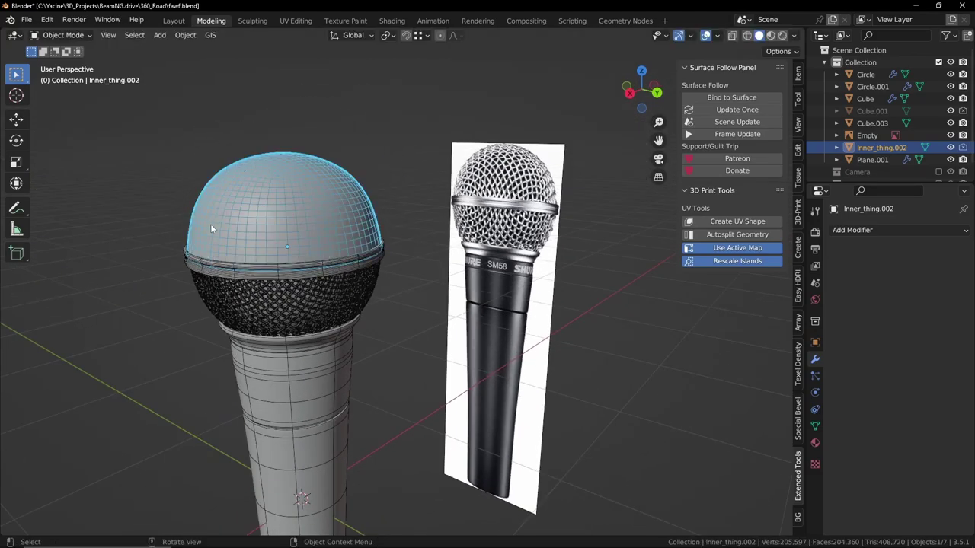
middle_drag(331, 196, 371, 172)
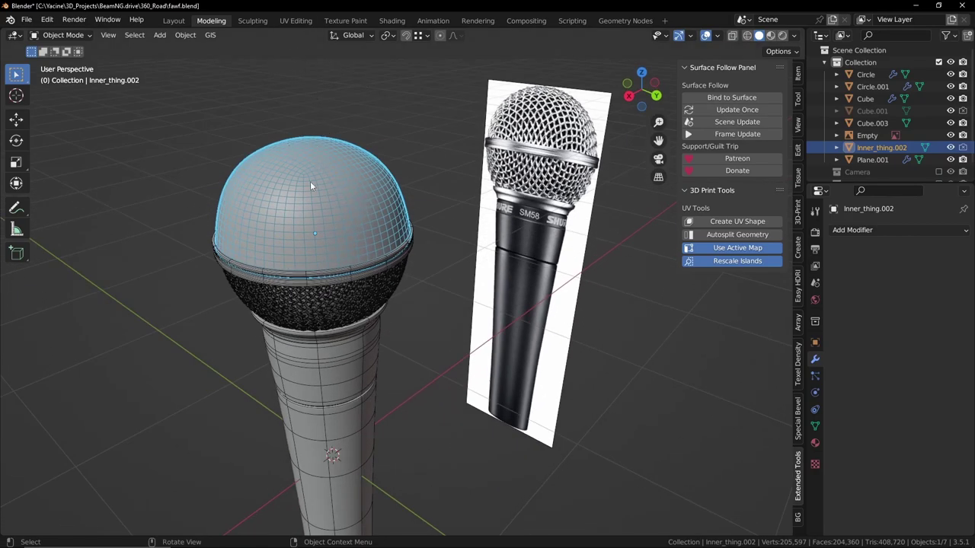
shift+middle_drag(310, 179, 386, 220)
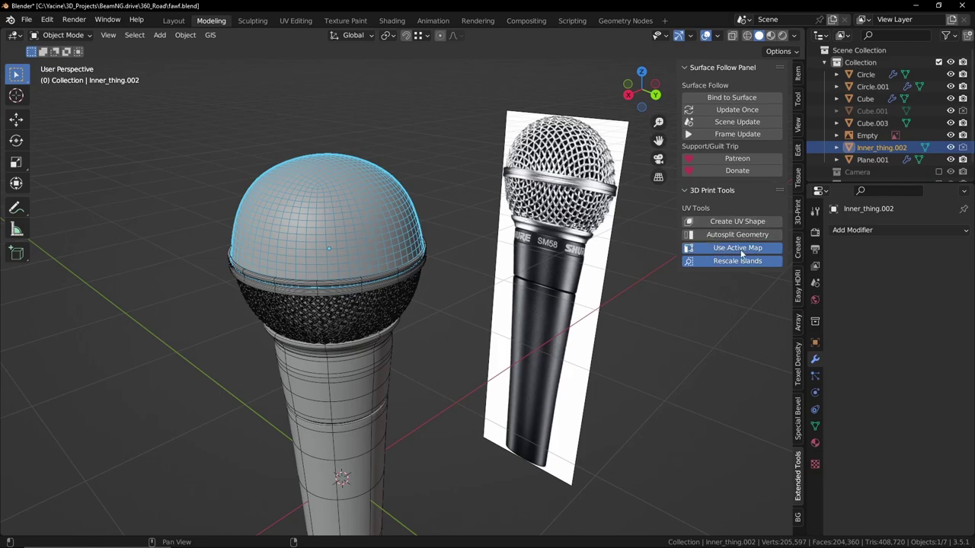
click(735, 221)
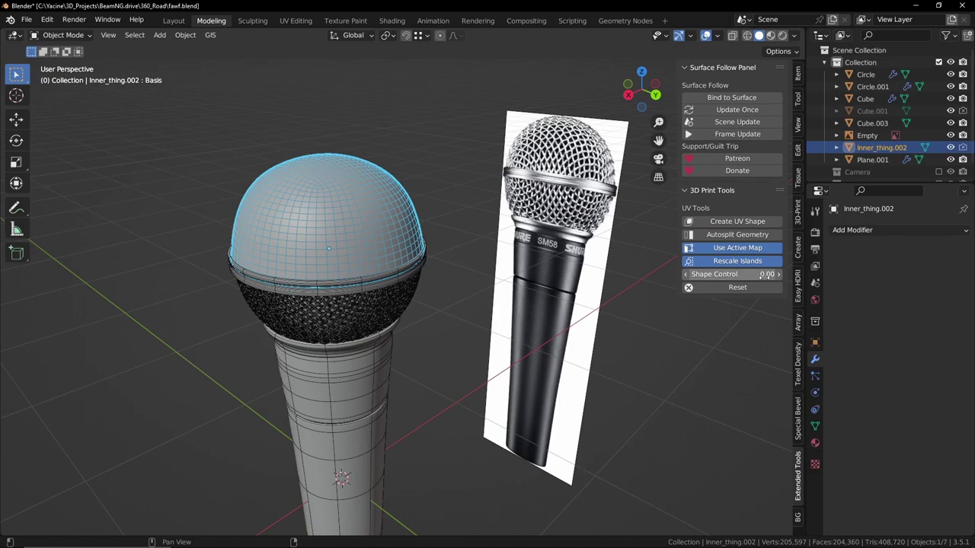
drag(713, 275, 774, 274)
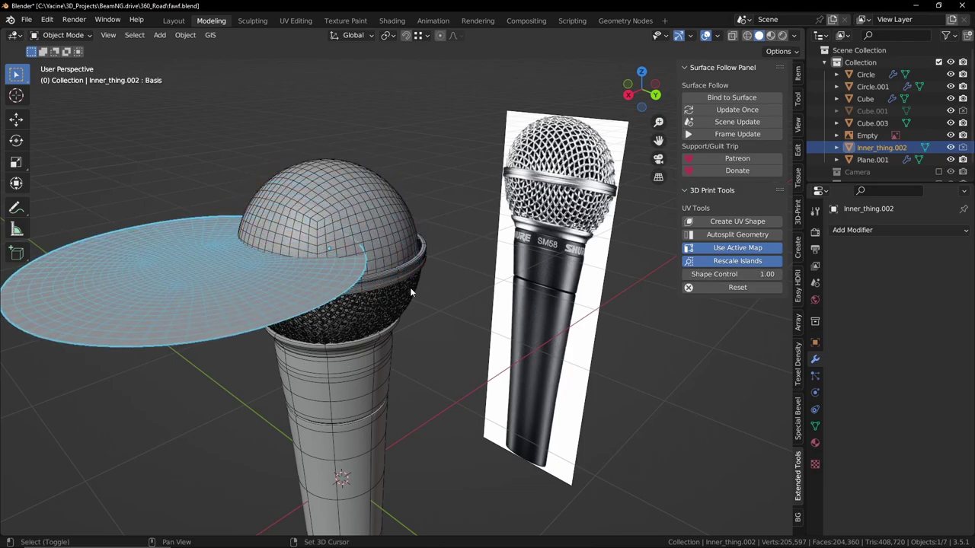
- Compare the flattened disc beside the microphone with the dome's UV layout in the UV Editing workspace
middle_drag(408, 286, 393, 271)
click(295, 21)
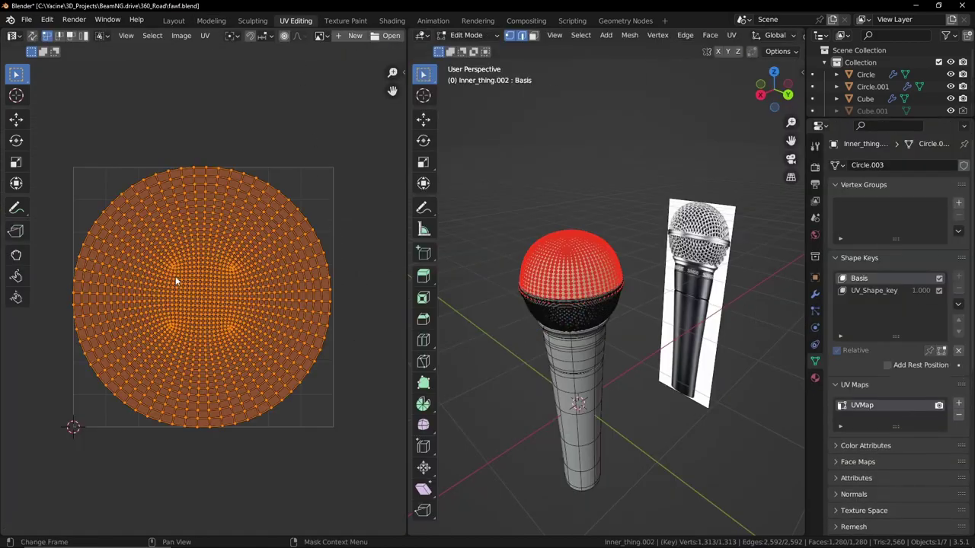
key(Tab)
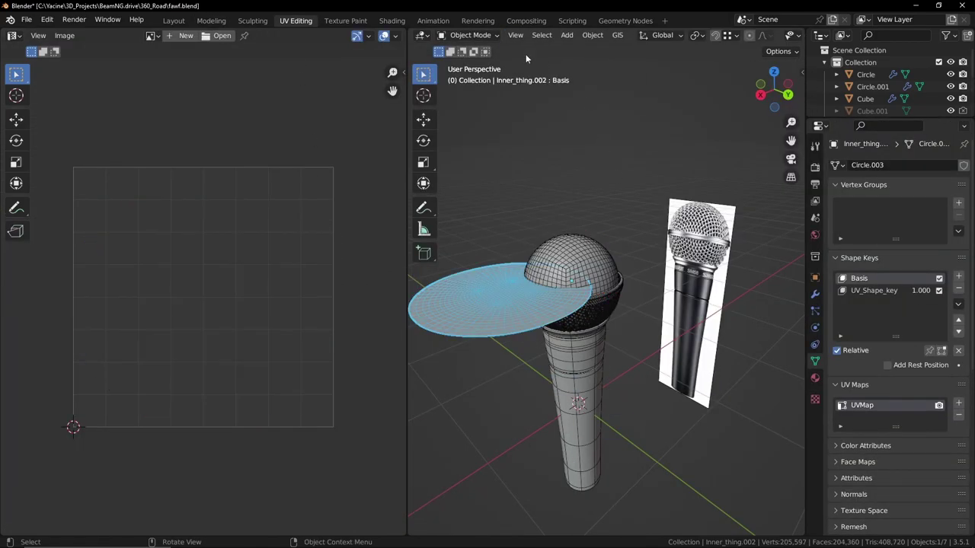
click(174, 20)
click(214, 21)
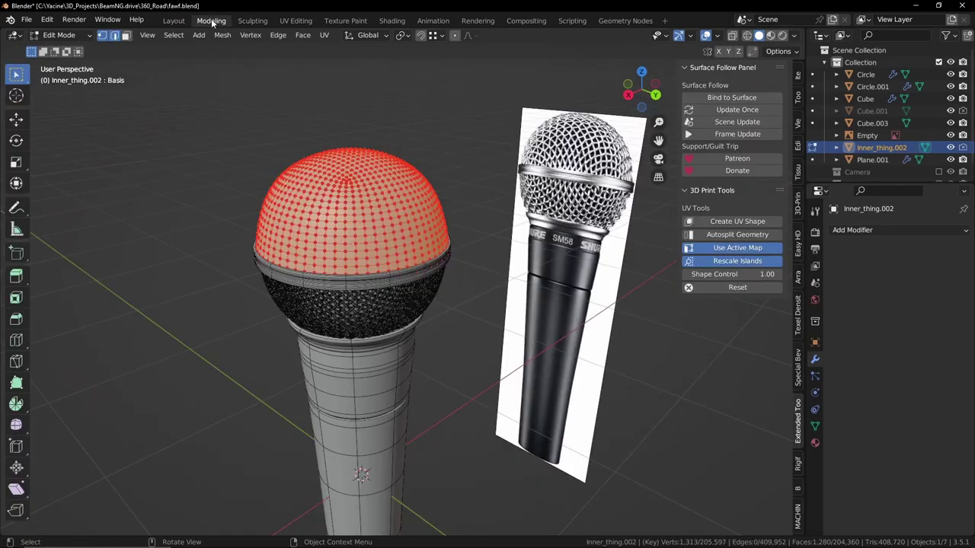
key(Tab)
middle_drag(423, 254, 501, 226)
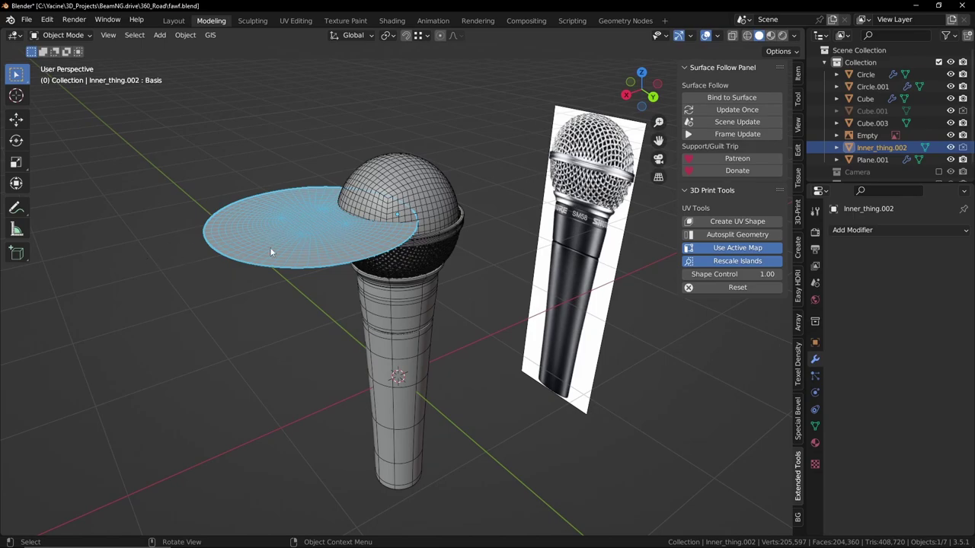
middle_drag(249, 285, 294, 234)
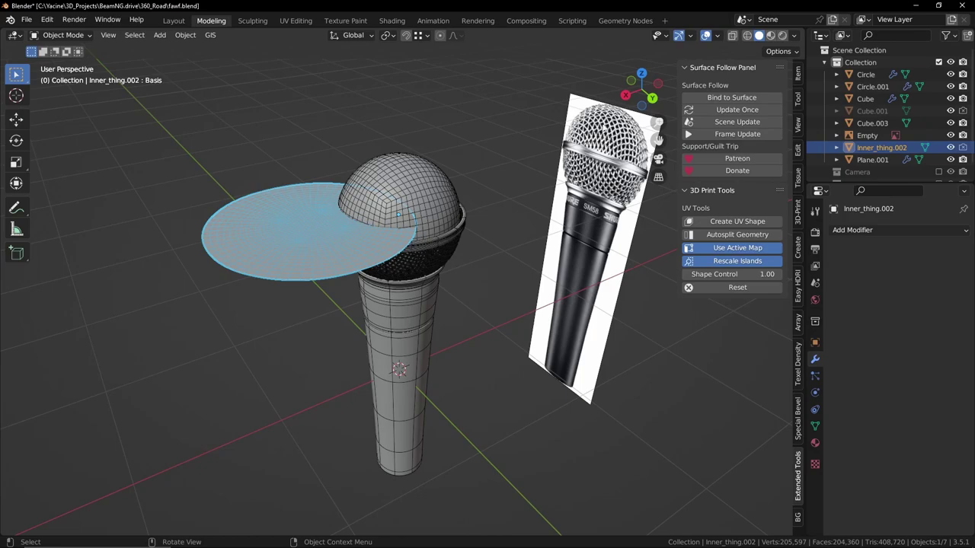
middle_drag(604, 143, 601, 151)
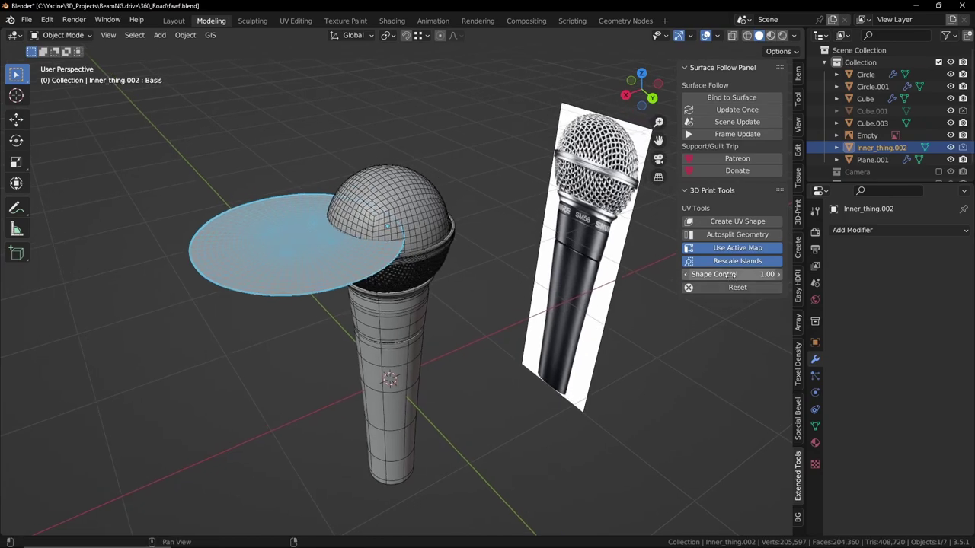
- Edit the dome's UV_Shape_key shape key, moving the flattened disc about 0.663 m along X, clear of the microphone
key(Tab)
click(359, 294)
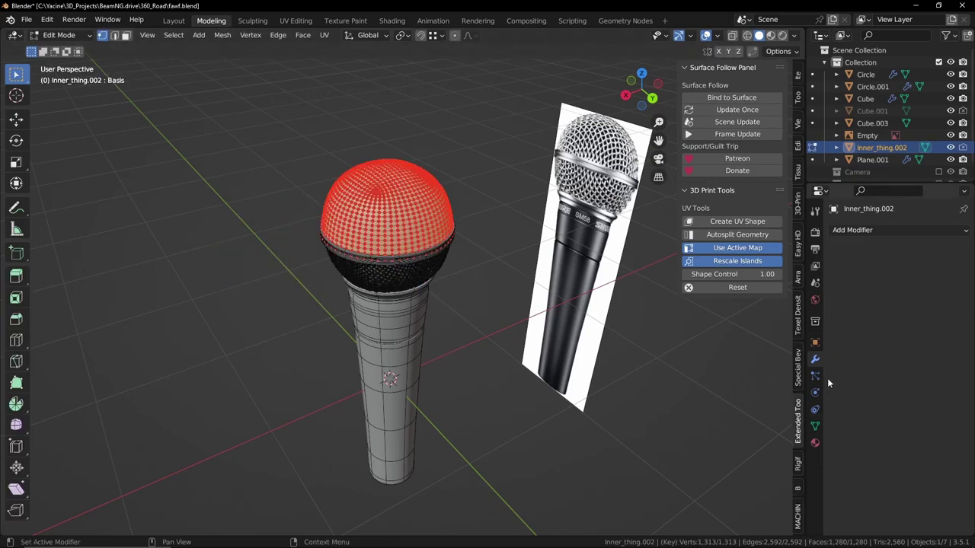
click(815, 427)
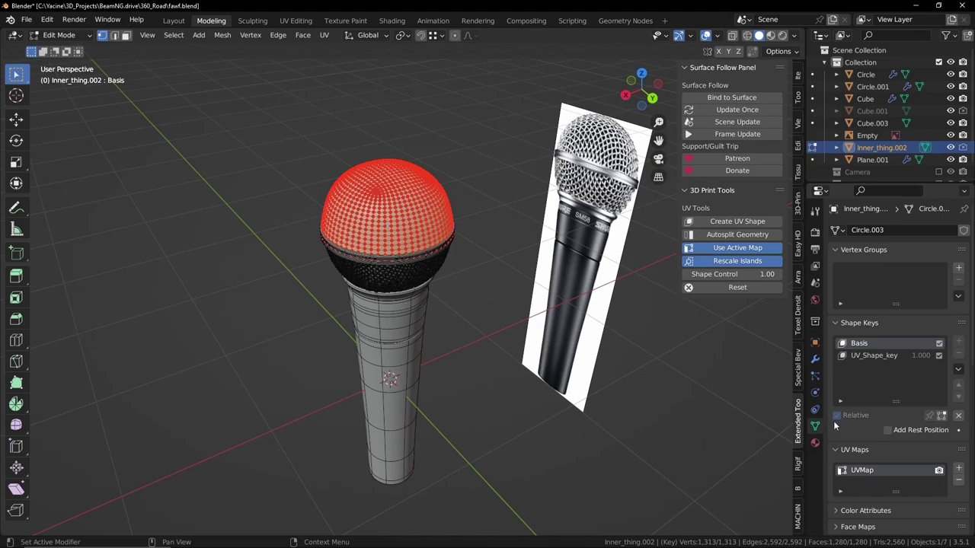
click(863, 355)
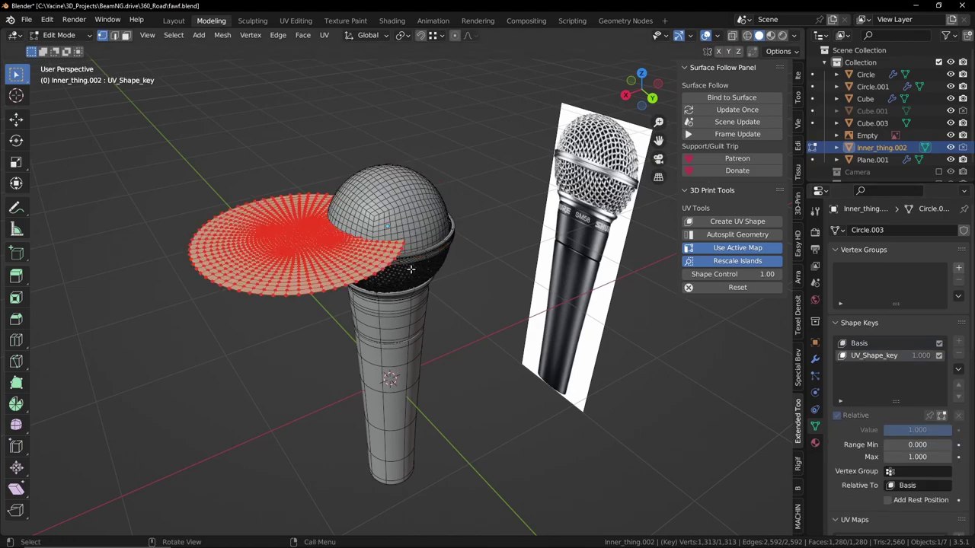
key(g)
key(x)
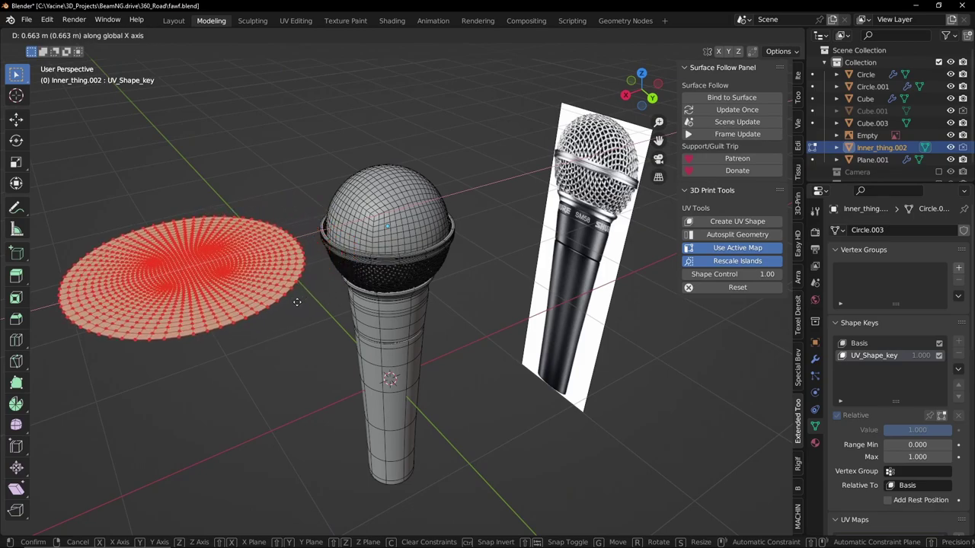
click(297, 302)
shift+middle_drag(298, 306, 314, 304)
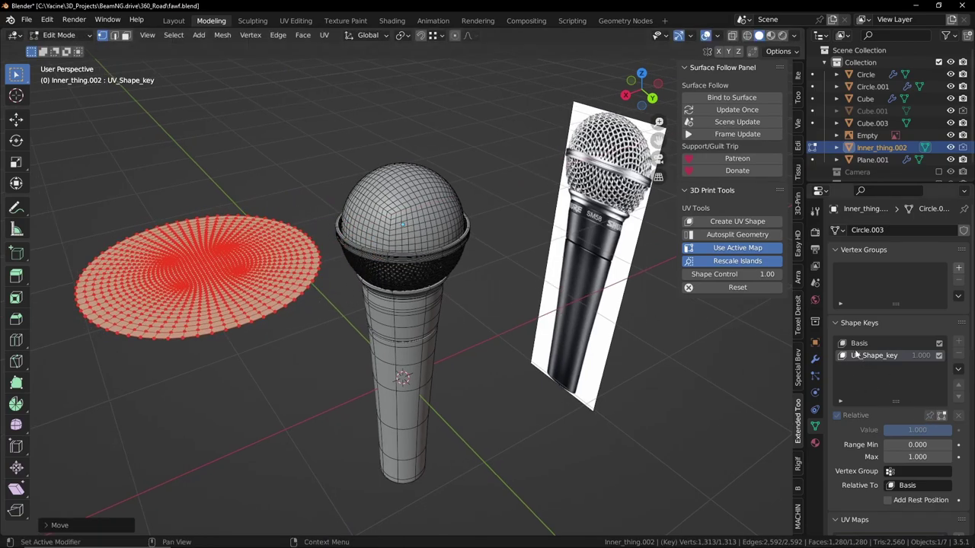
key(Tab)
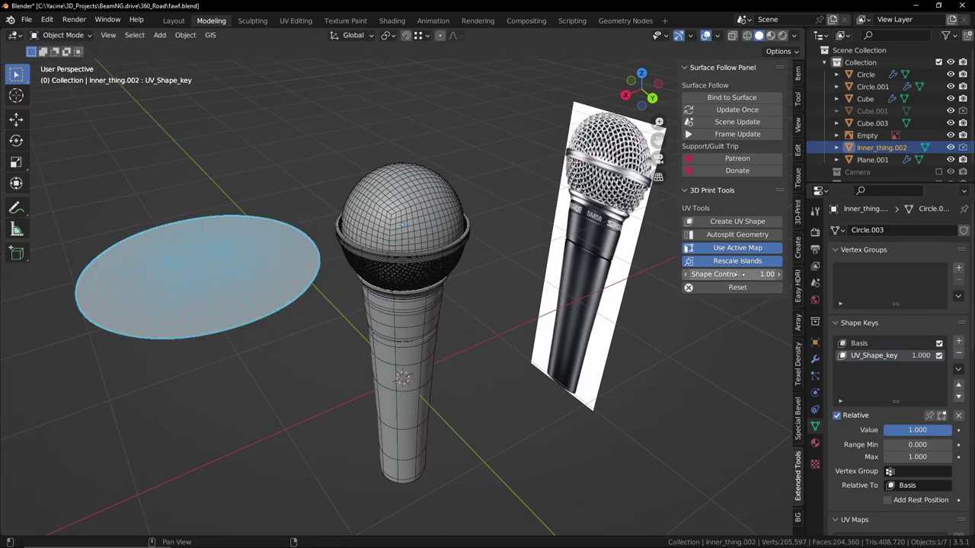
- Examine the woven wire pattern of the grille in the reference photo against the microphone model and the flattened disc
mouse_move(742, 274)
mouse_down()
mouse_move(689, 274)
mouse_move(762, 274)
mouse_up()
scroll(485, 305, down, 3)
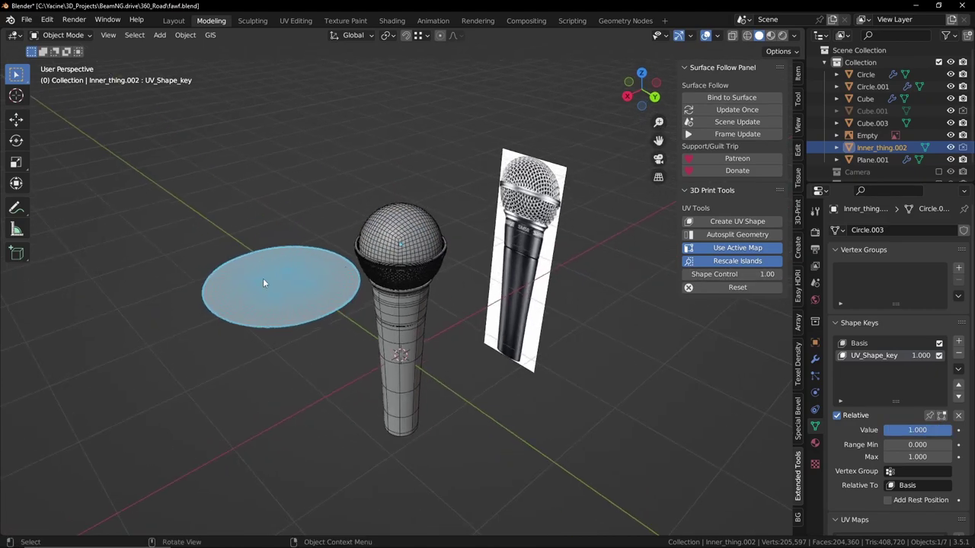
shift+middle_drag(370, 350, 368, 330)
middle_drag(454, 323, 474, 293)
scroll(518, 192, up, 2)
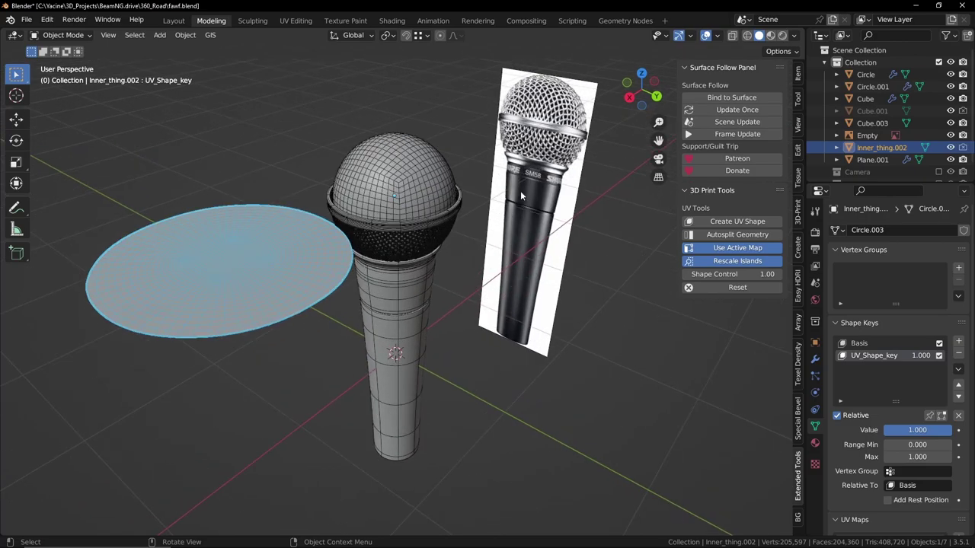
middle_drag(522, 190, 500, 107)
middle_drag(547, 174, 514, 186)
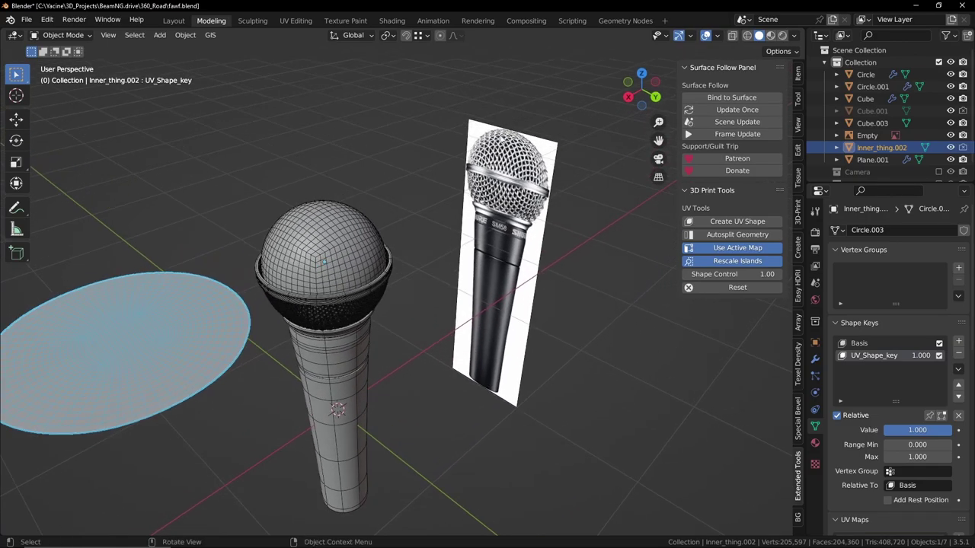
mouse_move(502, 144)
ctrl+middle_down()
mouse_move(503, 227)
mouse_move(487, 149)
ctrl+middle_up()
alt+middle_click(481, 151)
scroll(472, 251, up, 4)
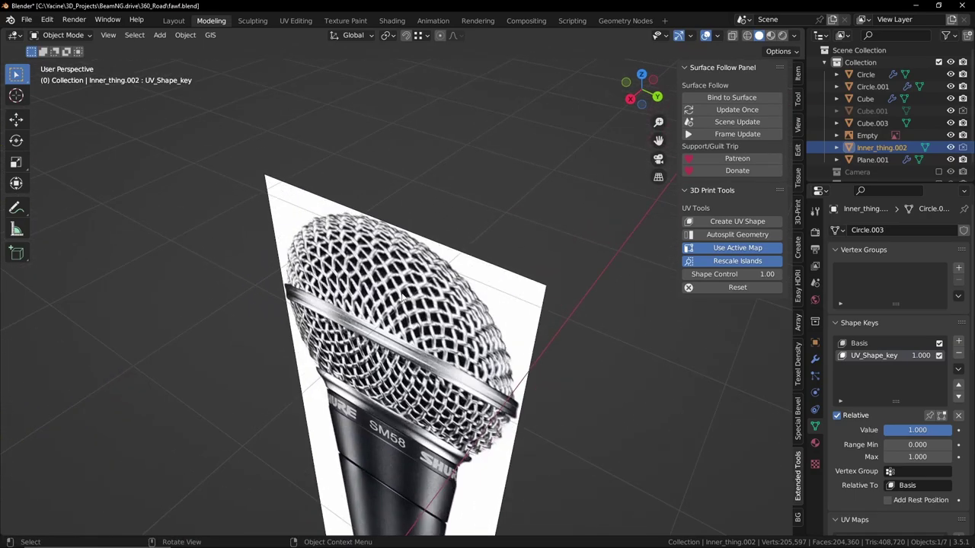
scroll(472, 251, down, 6)
scroll(473, 252, up, 1)
shift+middle_drag(394, 301, 436, 190)
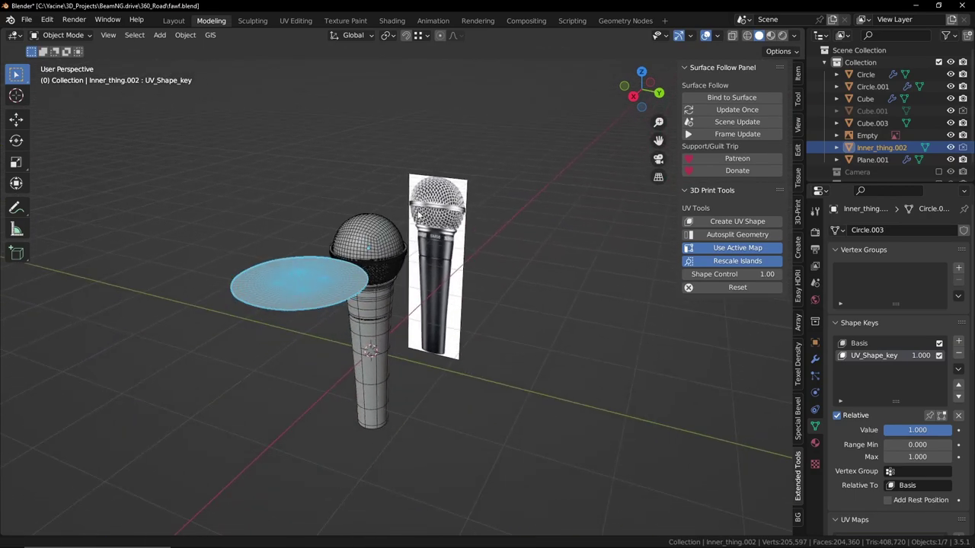
- Hide the sidebar, add a plane mesh at the base of the microphone and isolate it in local view
scroll(433, 297, up, 2)
key(n)
middle_drag(491, 259, 428, 312)
key(shift+a)
mouse_move(411, 290)
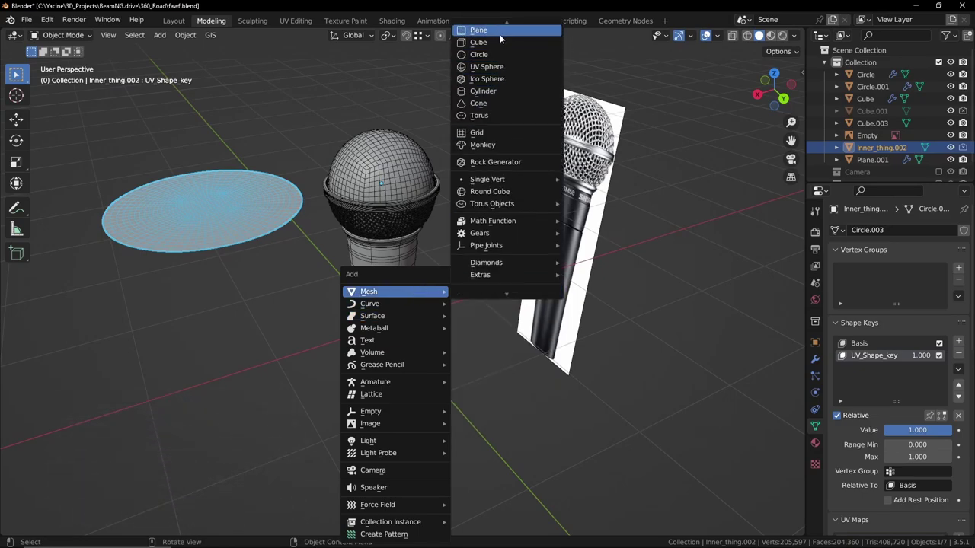
click(495, 32)
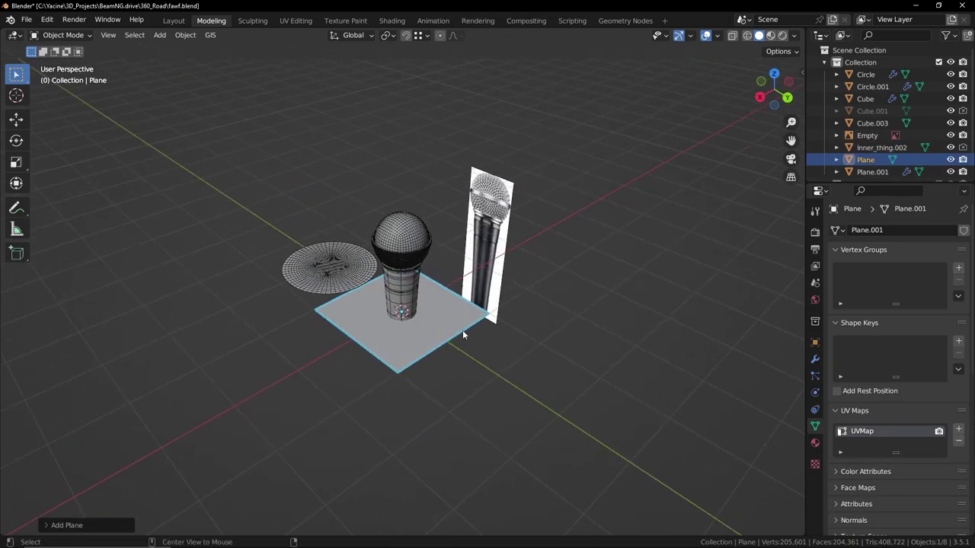
key(KP_Divide)
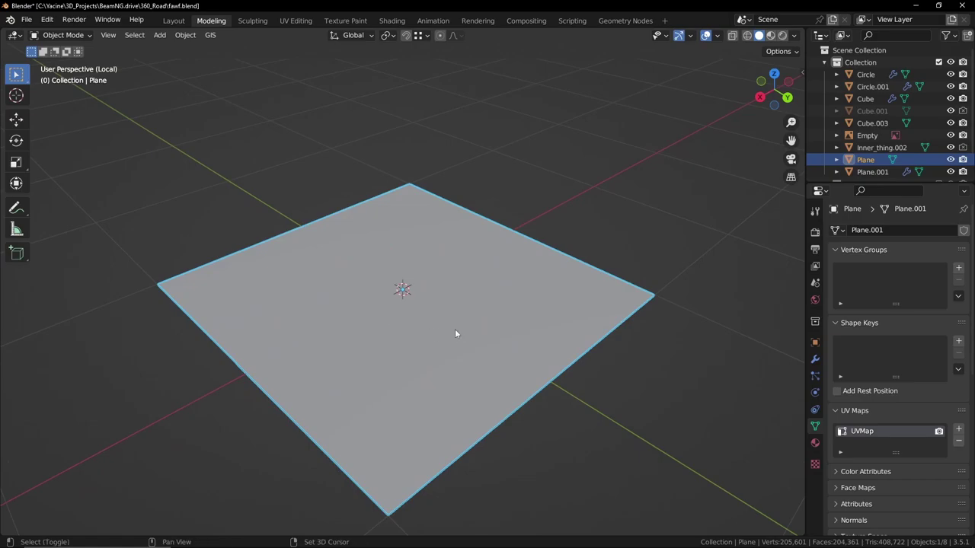
middle_drag(455, 335, 426, 290)
- Toggle local view off and on again for the plane, ending with the plane isolated
click(110, 35)
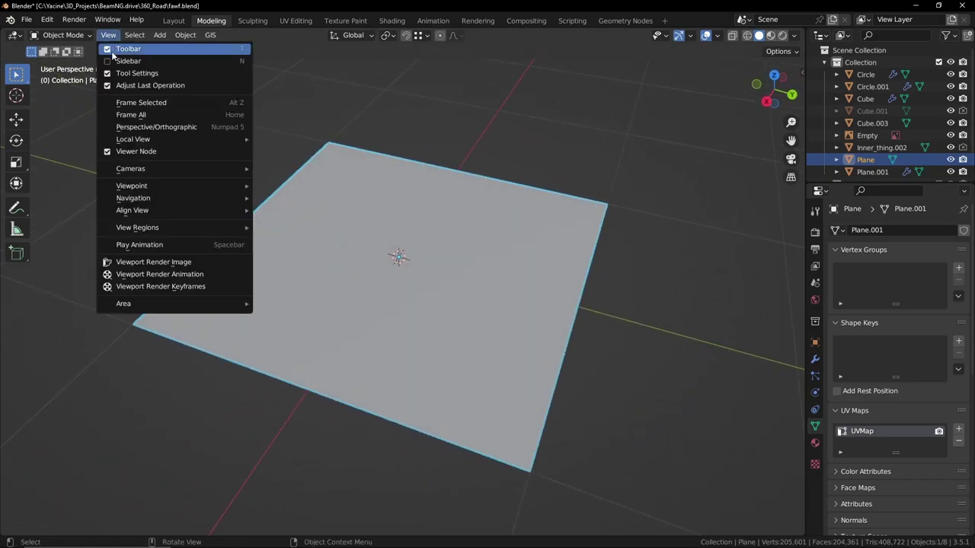
mouse_move(249, 142)
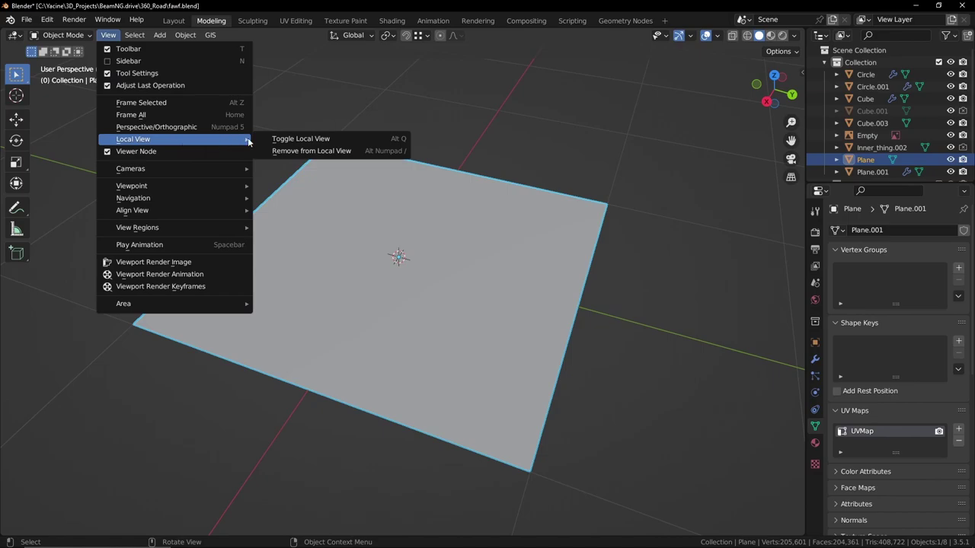
click(319, 140)
key(alt+q)
key(alt+q)
key(alt+q)
scroll(413, 254, down, 6)
scroll(413, 254, up, 6)
- Subdivide the plane twice in Edit Mode into a 4 by 4 grid of faces
middle_drag(415, 278, 461, 245)
key(KP_7)
scroll(444, 303, up, 3)
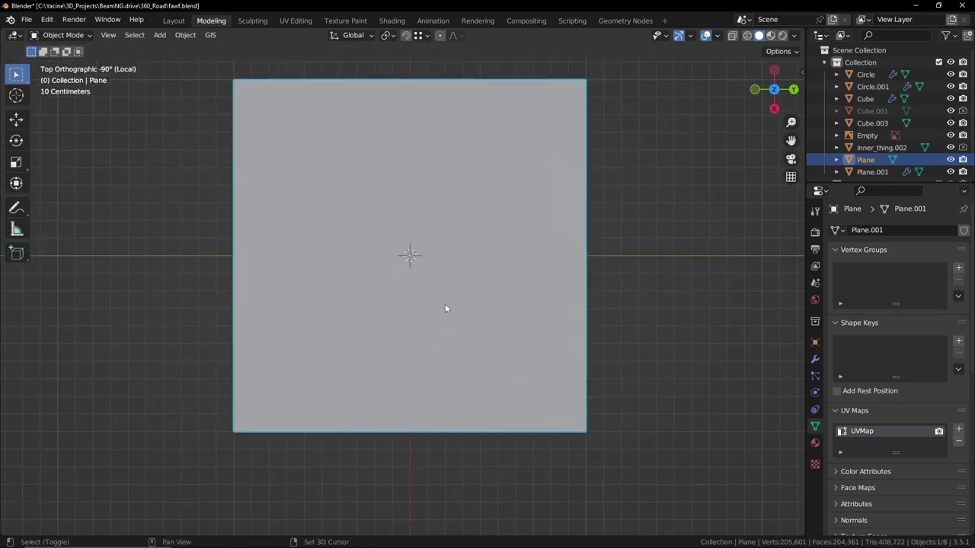
shift+middle_drag(457, 293, 449, 322)
key(Tab)
click(336, 308)
key(Tab)
click(403, 345)
scroll(430, 339, down, 1)
scroll(431, 340, down, 2)
middle_drag(431, 340, 453, 342)
right_click(421, 299)
key(s)
right_click(449, 315)
key(s)
- Duplicate in place the four-edge loop that runs parallel to Y just beside the plane's centre on the positive X side
key(alt+a)
alt+click(401, 326)
key(shift+g)
middle_drag(454, 366, 434, 358)
key(shift+d)
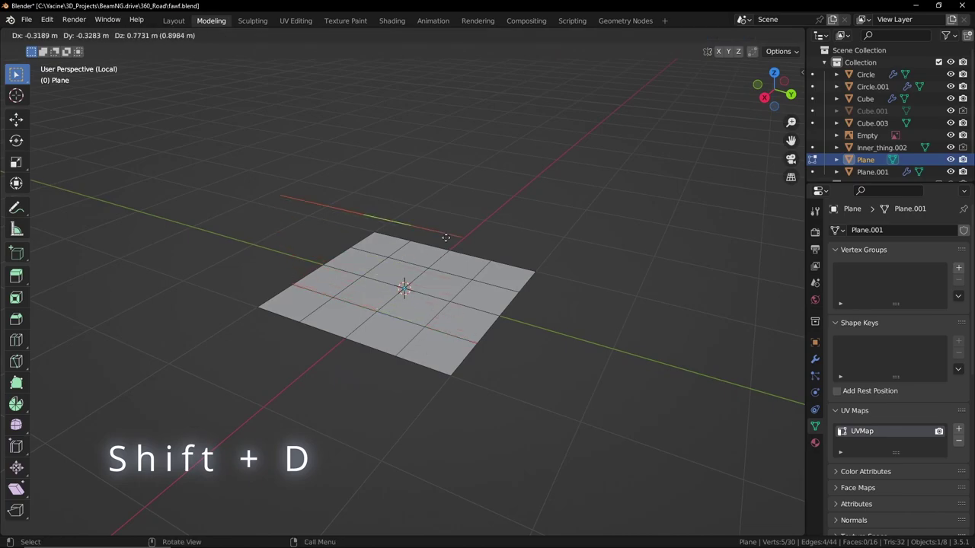
right_click(432, 250)
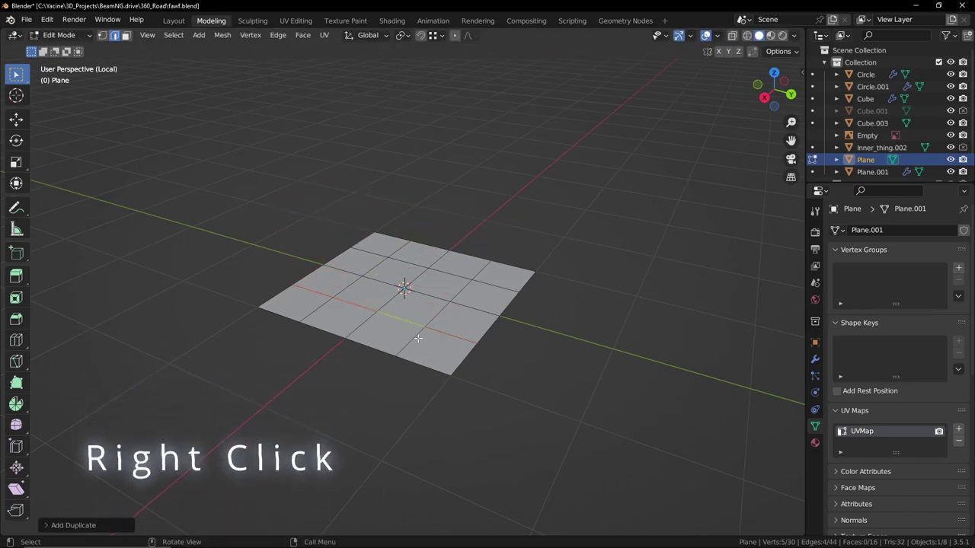
- Delete the faces of the original linked grid so that only the duplicated edge loop is kept
middle_drag(418, 338, 407, 342)
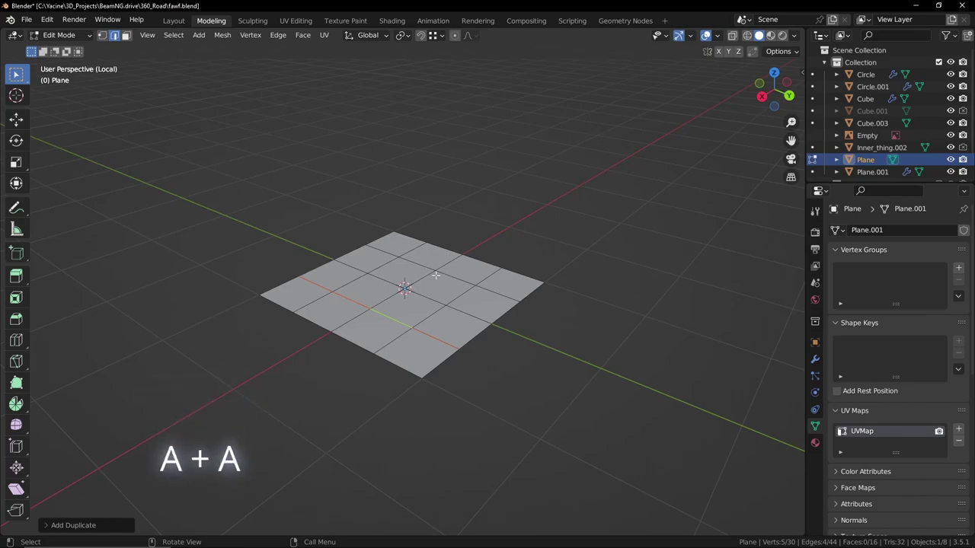
key(a)
key(a)
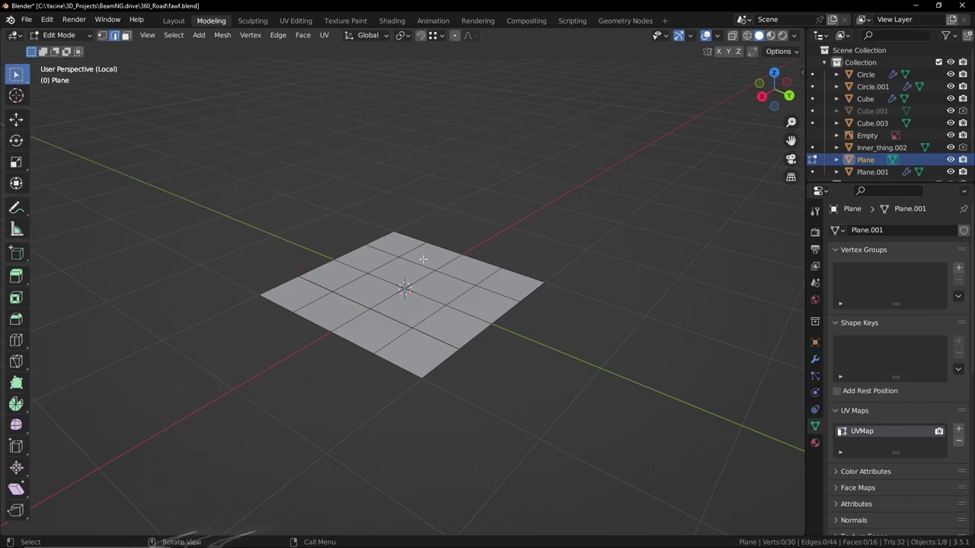
key(l)
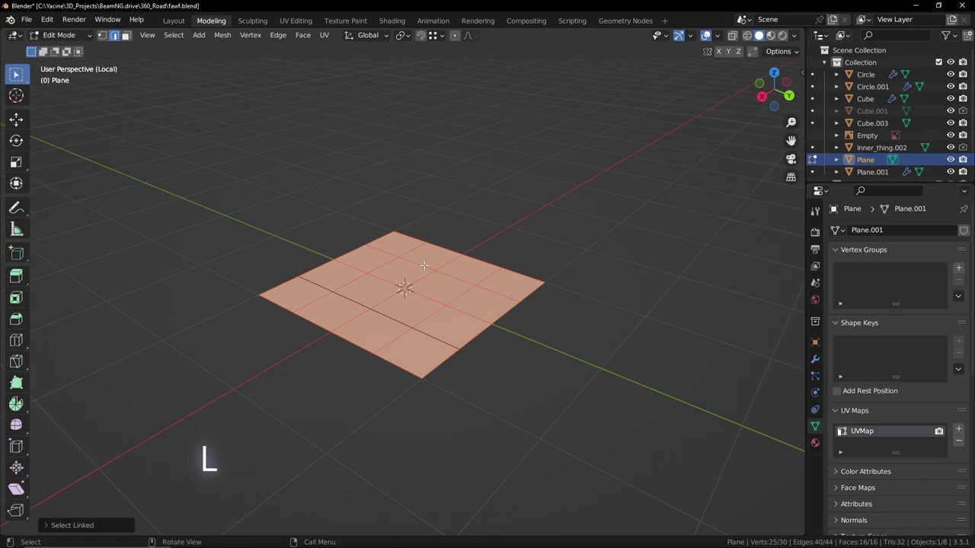
key(x)
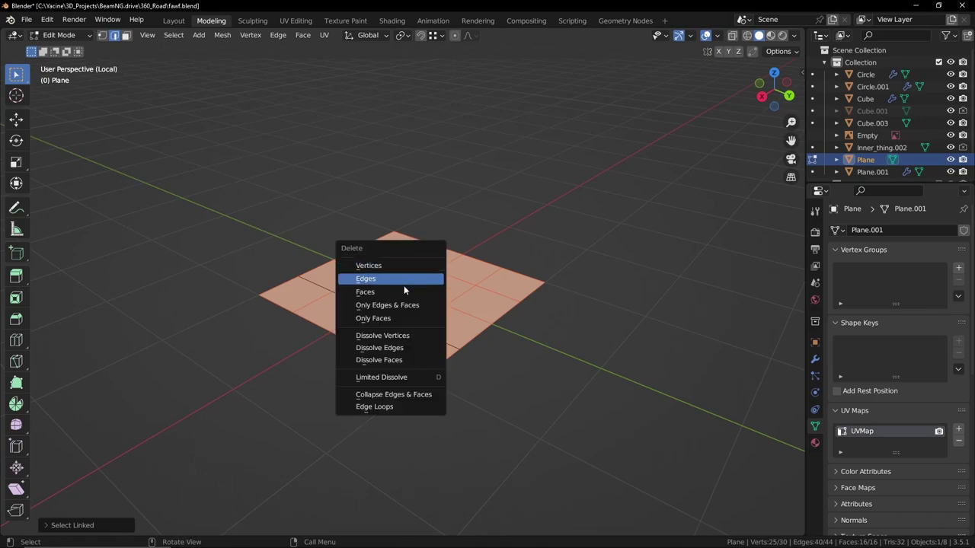
click(404, 290)
- Raise the edge line's second vertex from its positive Y end by 0.2 m along Z, working from the right orthographic view
middle_drag(424, 294, 437, 337)
key(1)
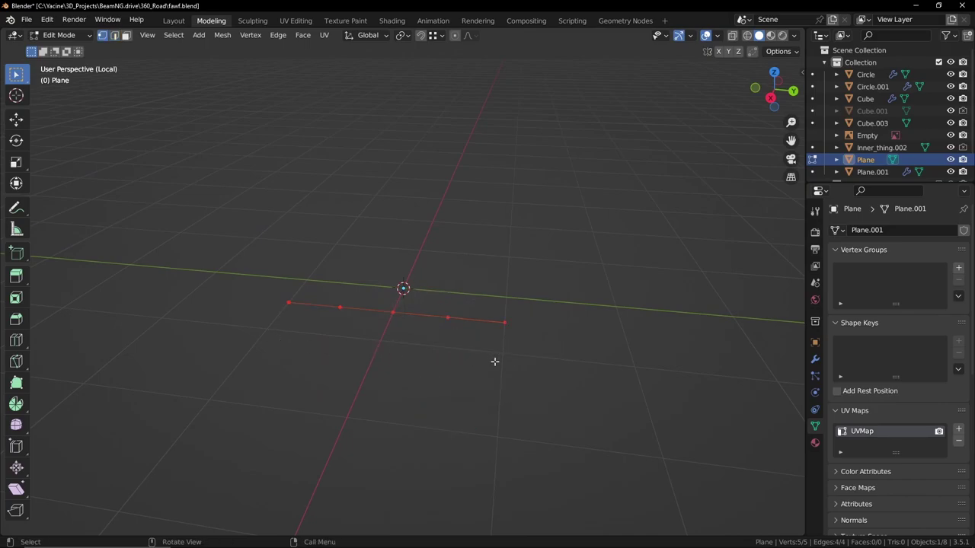
middle_drag(494, 362, 481, 328)
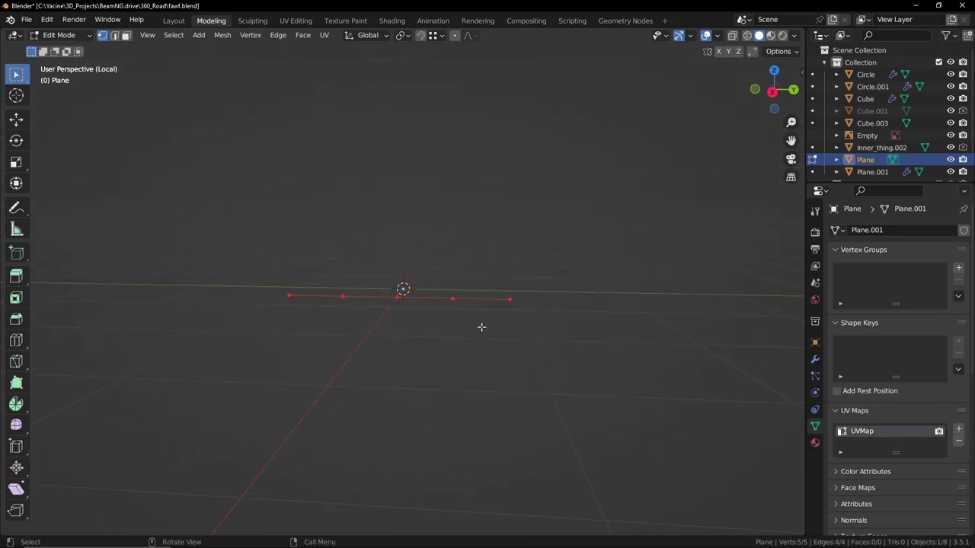
click(773, 92)
scroll(472, 320, up, 2)
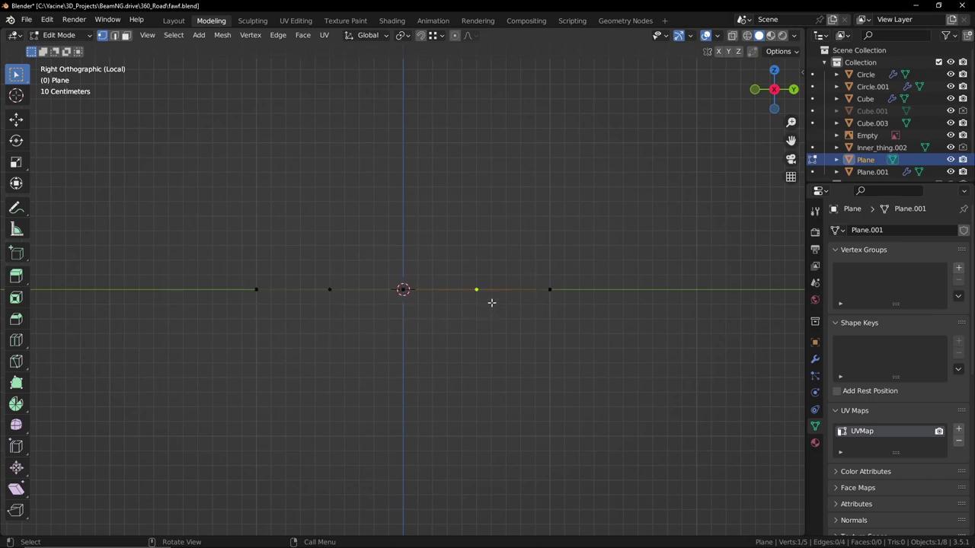
key(g)
key(z)
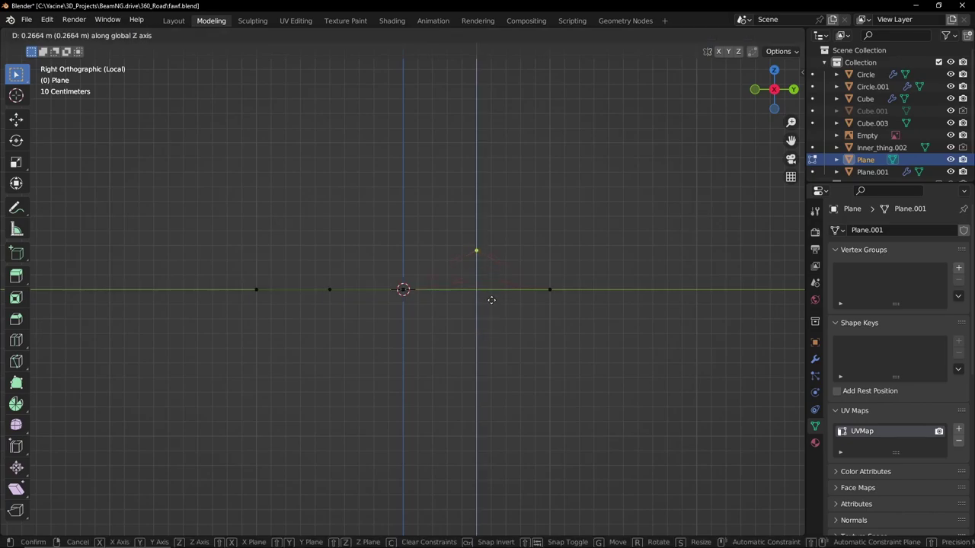
text(0.2)
key(Return)
- Lower the edge line's second vertex from its negative Y end by moving it -0.2 m along Z
click(366, 297)
key(g)
key(z)
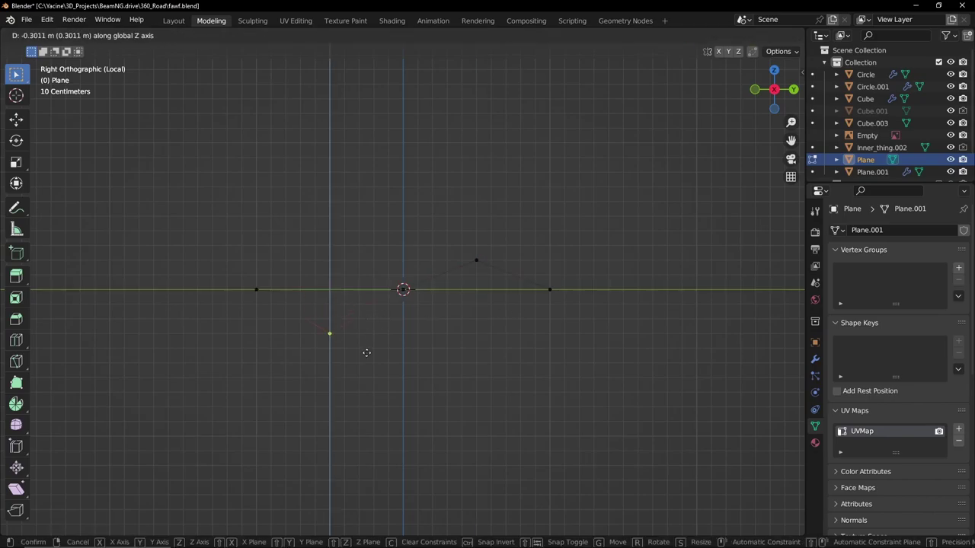
text(-0.2)
key(Return)
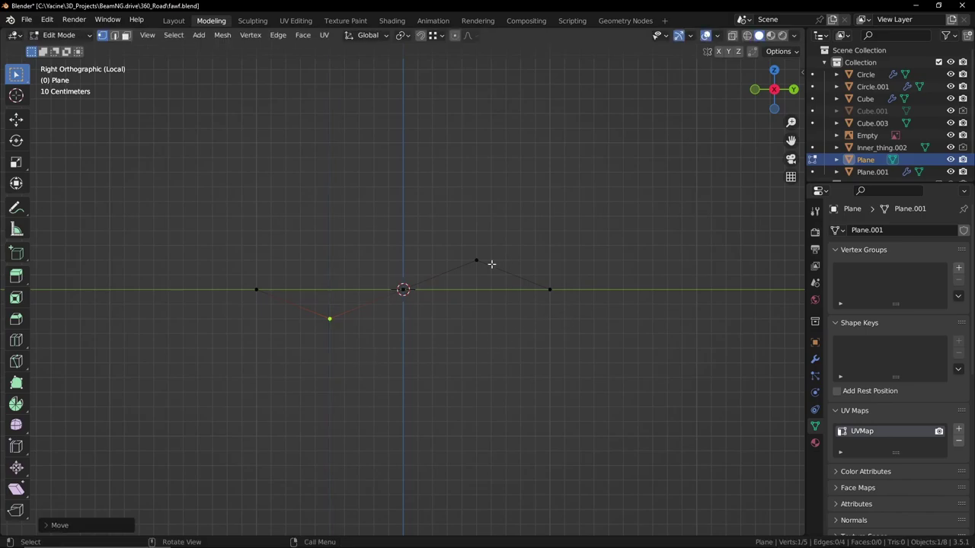
- Select the whole bent wire in top view, set the pivot point to 3D Cursor and reset the cursor to the world origin
middle_drag(399, 343, 416, 208)
key(a)
click(403, 36)
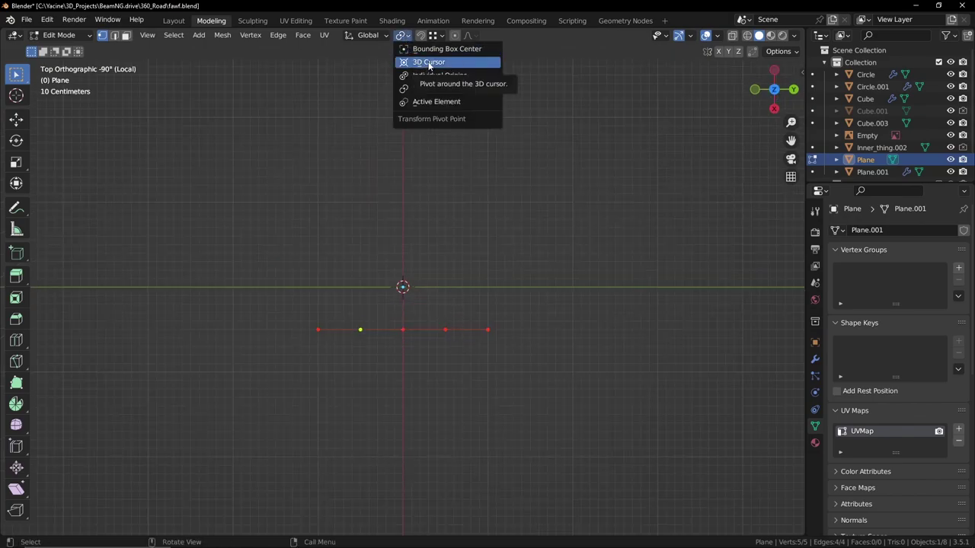
click(429, 62)
shift+scroll(449, 255, down, 3)
key(g)
click(461, 311)
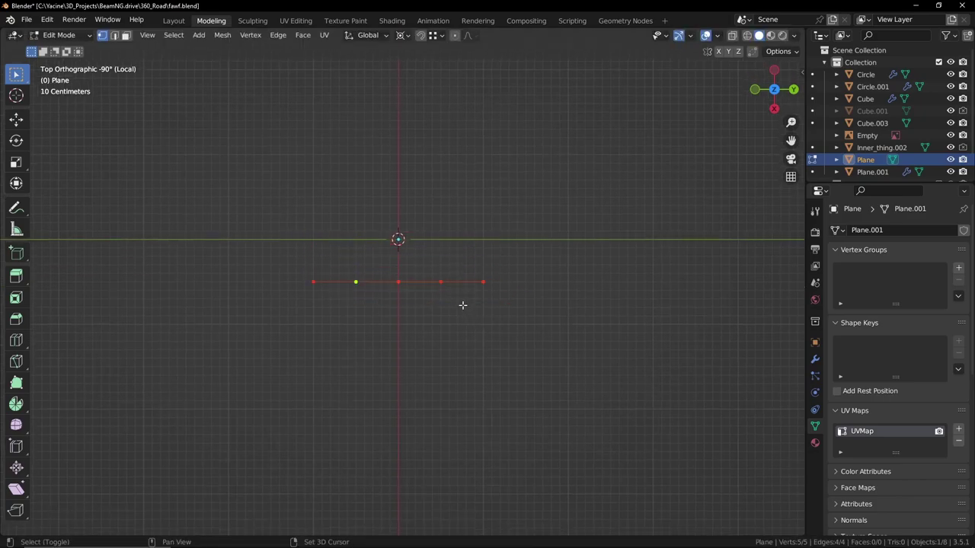
shift+scroll(461, 303, up, 1)
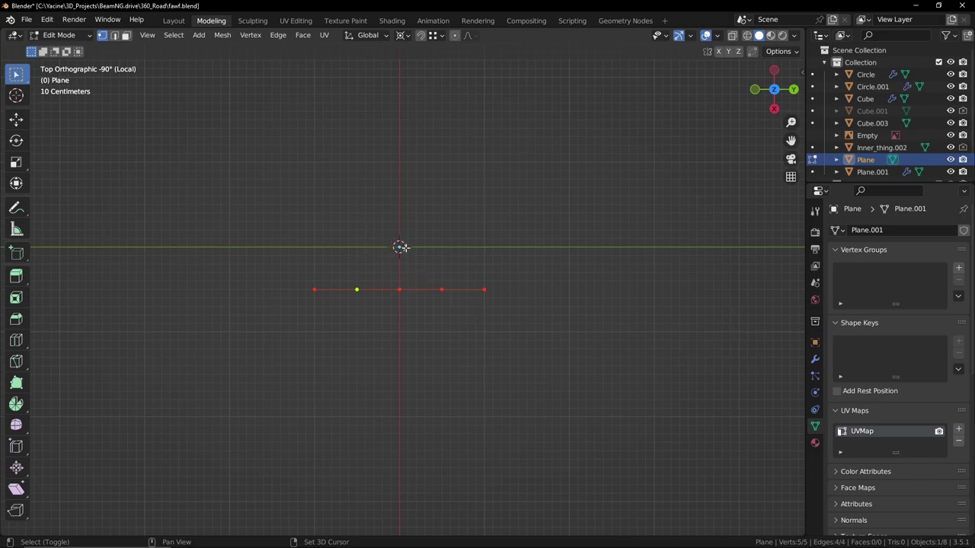
key(shift+c)
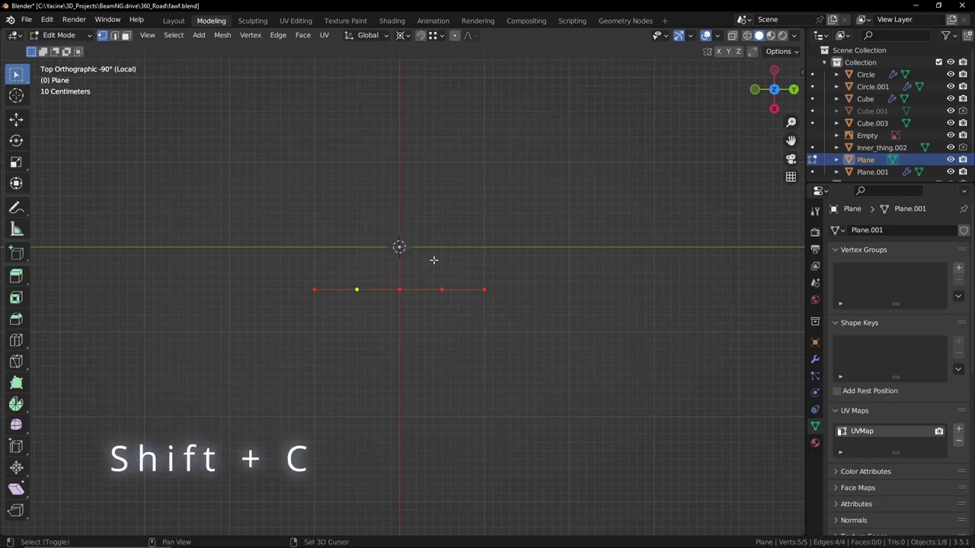
scroll(435, 266, down, 2)
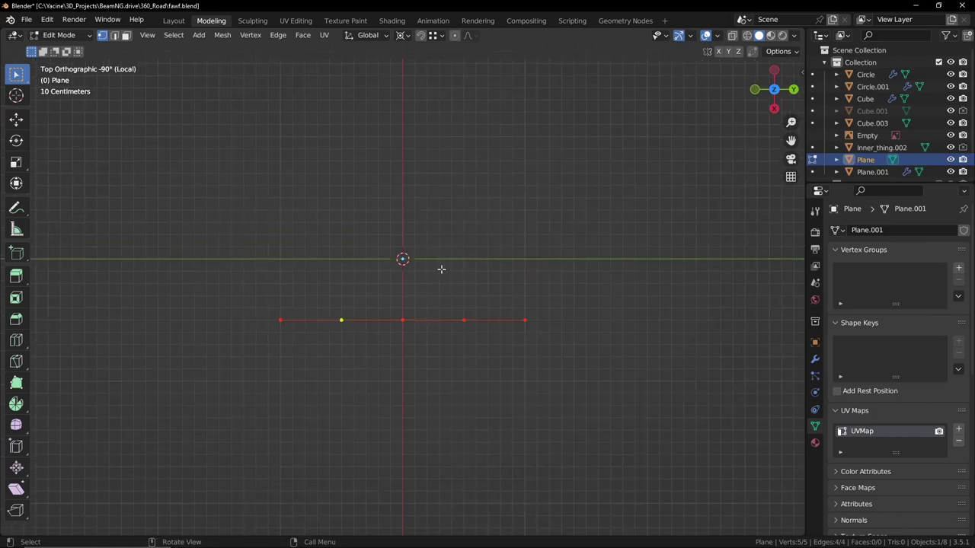
- Duplicate the bent wire in place and rotate the copy 90 degrees about Z around the 3D cursor
key(shift+d)
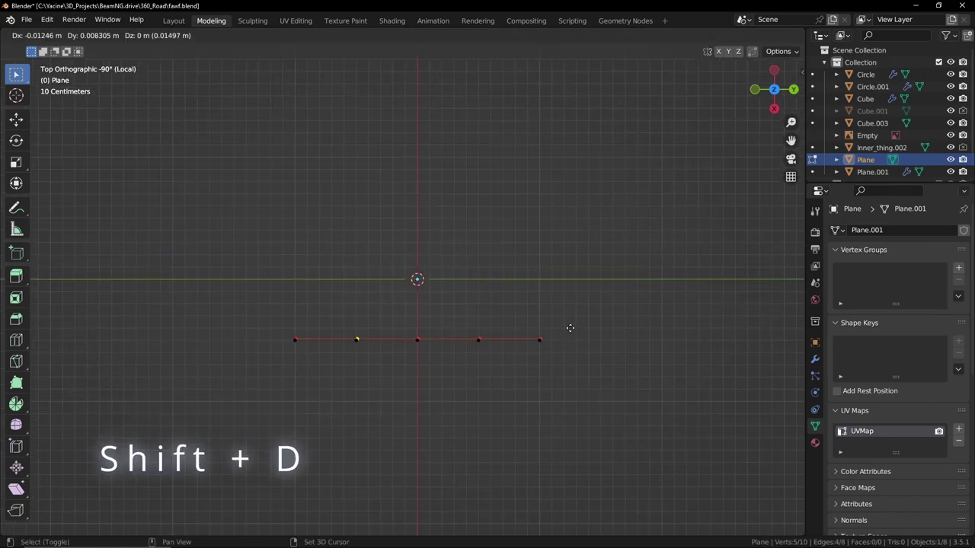
right_click(583, 305)
key(r)
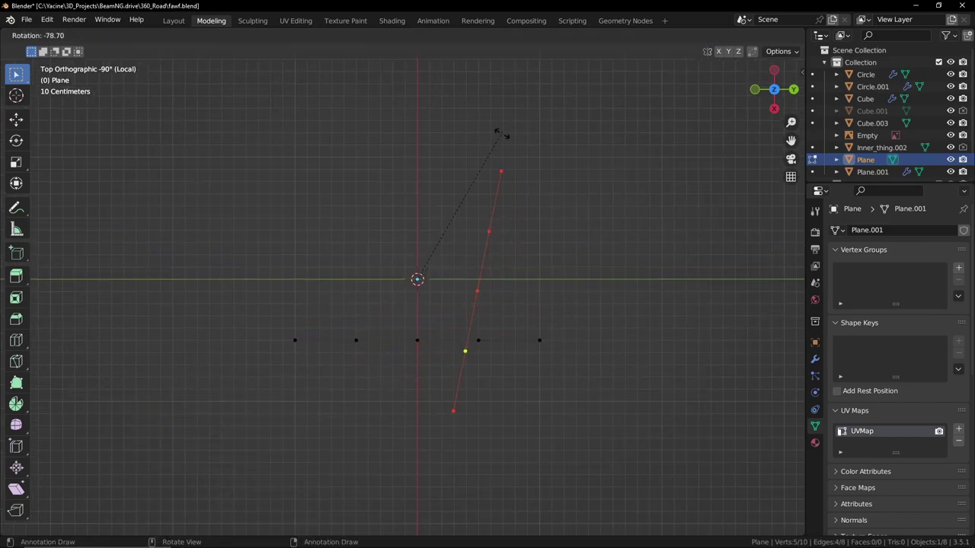
key(z)
text(90)
key(Return)
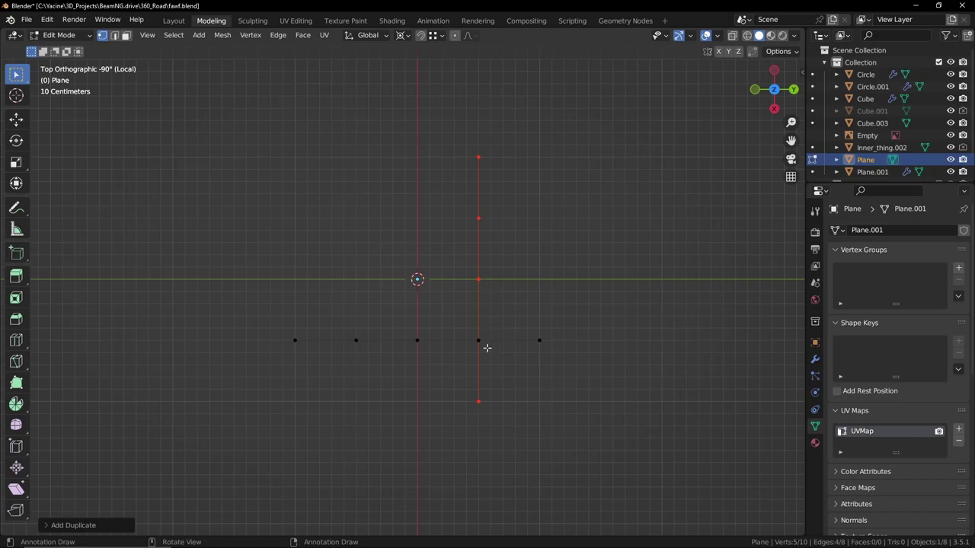
- Repeat the duplicate and 90-degree rotation twice to complete the four-wire weave, and return to Object Mode
key(shift+r)
key(shift+r)
middle_drag(395, 245, 450, 357)
key(Tab)
- Add an Array modifier to the wire weave and set its Count to 22
middle_drag(472, 290, 434, 294)
scroll(450, 309, up, 3)
middle_drag(480, 329, 462, 332)
click(814, 360)
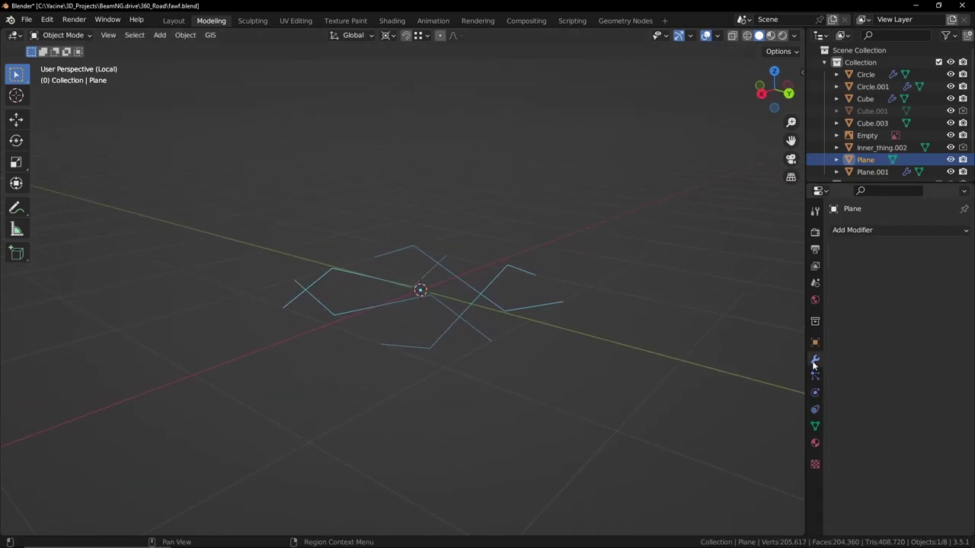
click(874, 230)
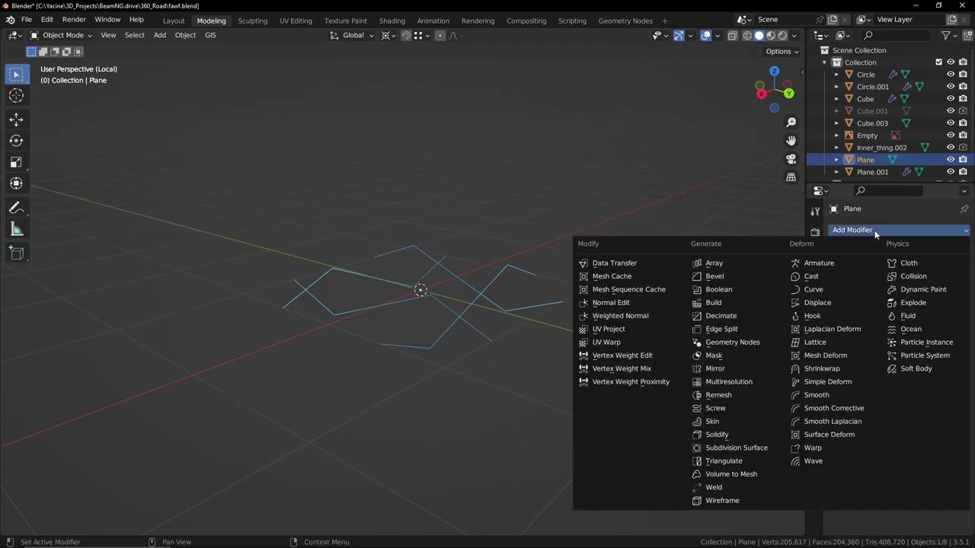
click(717, 266)
mouse_move(525, 303)
middle_down()
mouse_move(531, 280)
mouse_move(544, 303)
mouse_move(514, 308)
middle_up()
click(907, 282)
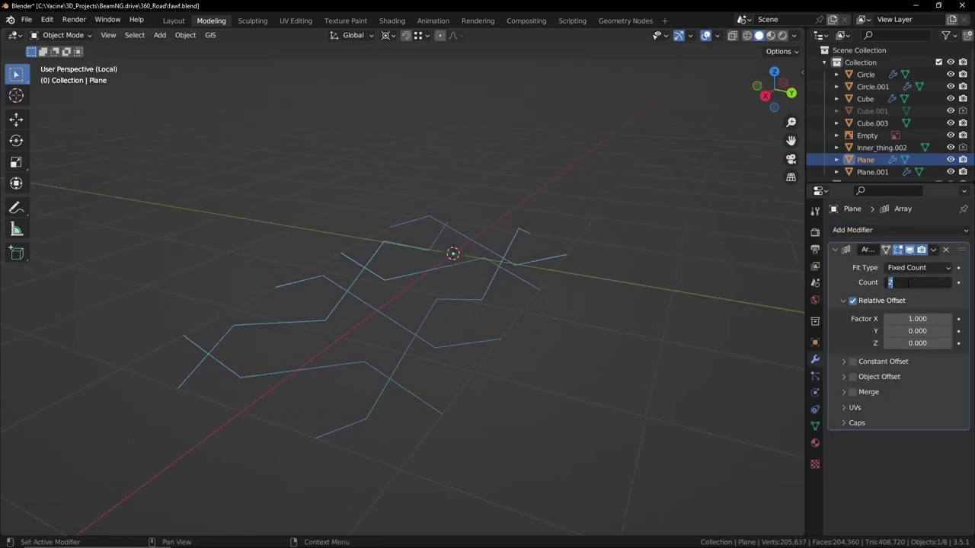
text(22)
key(Return)
scroll(489, 349, down, 7)
alt+middle_drag(450, 389, 426, 321)
scroll(431, 304, down, 2)
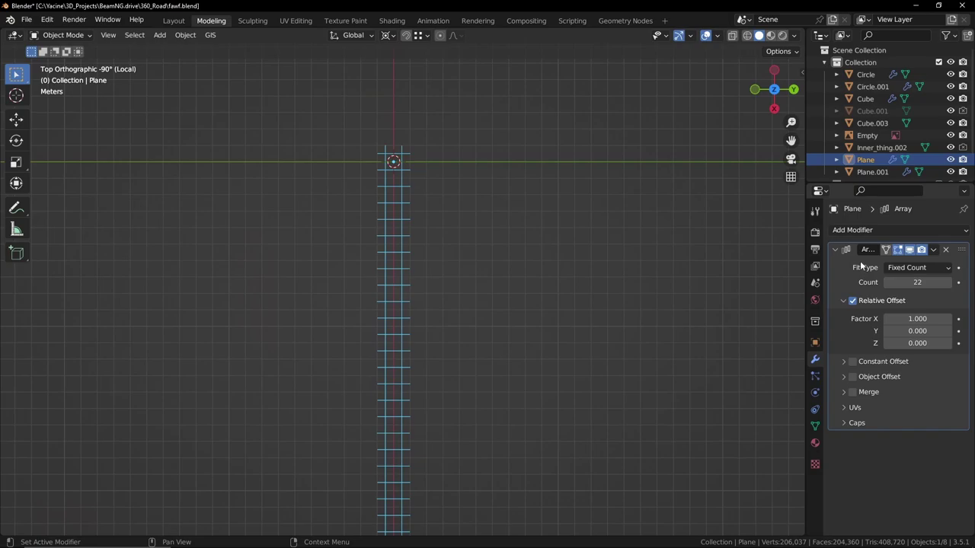
- Enable Merge on the wire weave's Array modifier so that adjoining copies connect
click(852, 392)
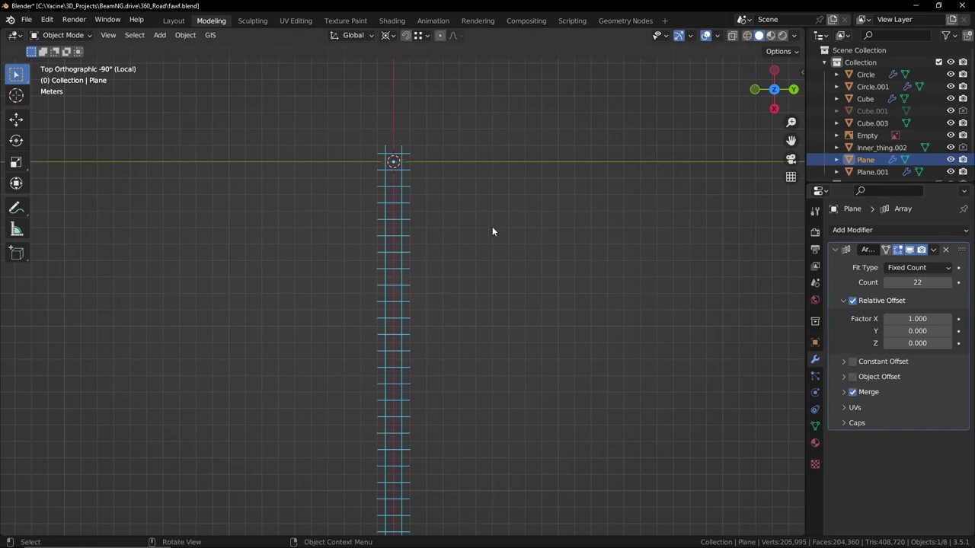
shift+middle_drag(465, 219, 492, 90)
scroll(495, 183, down, 4)
shift+middle_drag(498, 226, 484, 210)
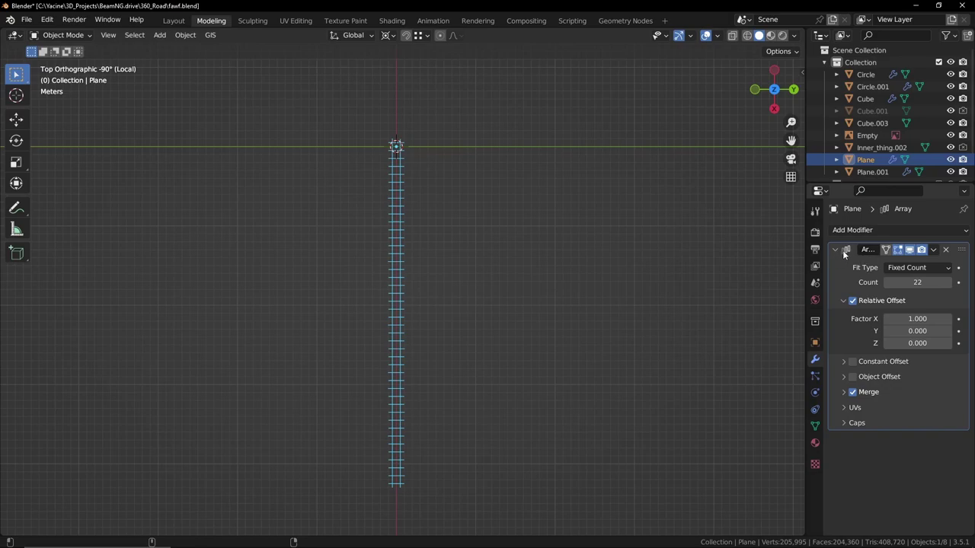
- Duplicate the Array modifier and set the copy's Relative Offset factors to X 0 and Y 1 for a square wire grid
key(shift+d)
scroll(899, 366, down, 2)
click(917, 447)
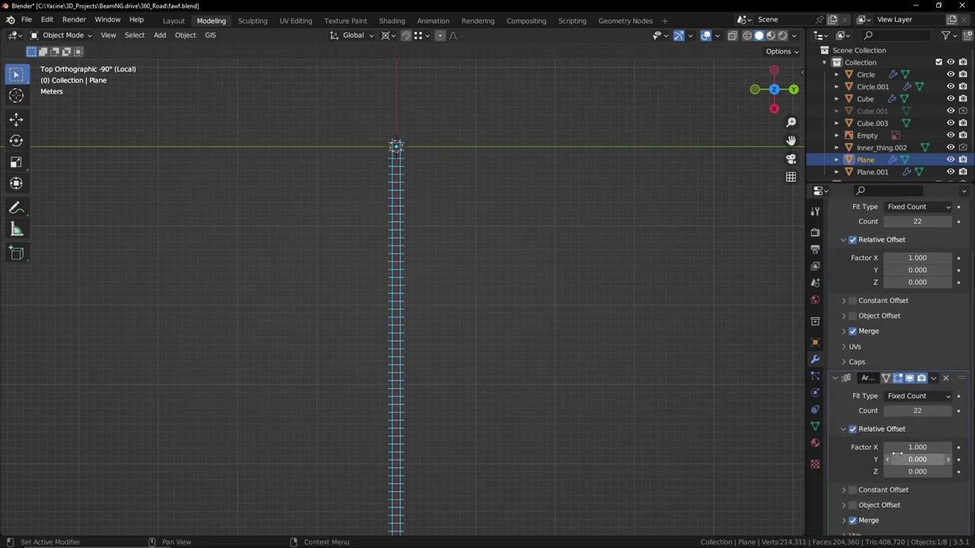
text(0)
key(Return)
click(904, 459)
text(1)
key(Return)
scroll(579, 329, down, 3)
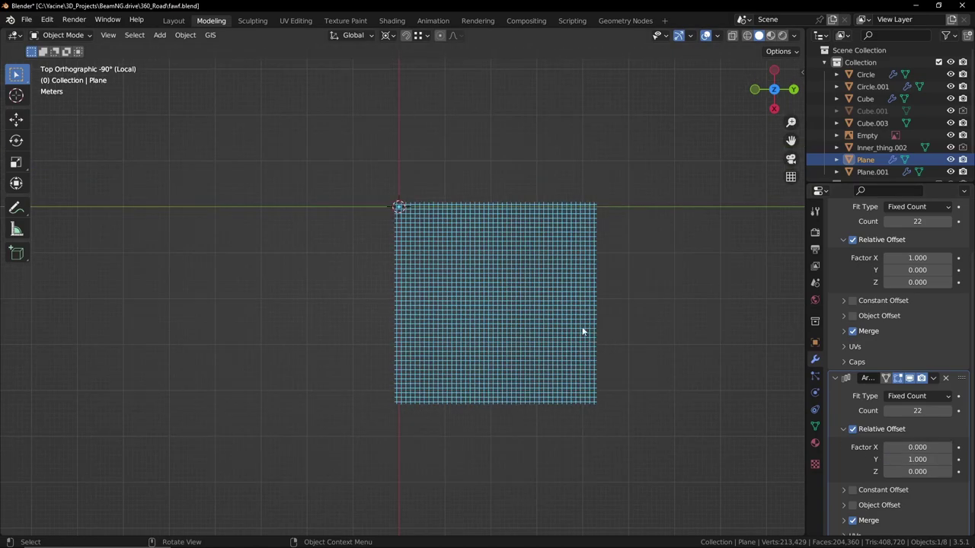
- Scale the whole wire grid down and apply its object transform
key(s)
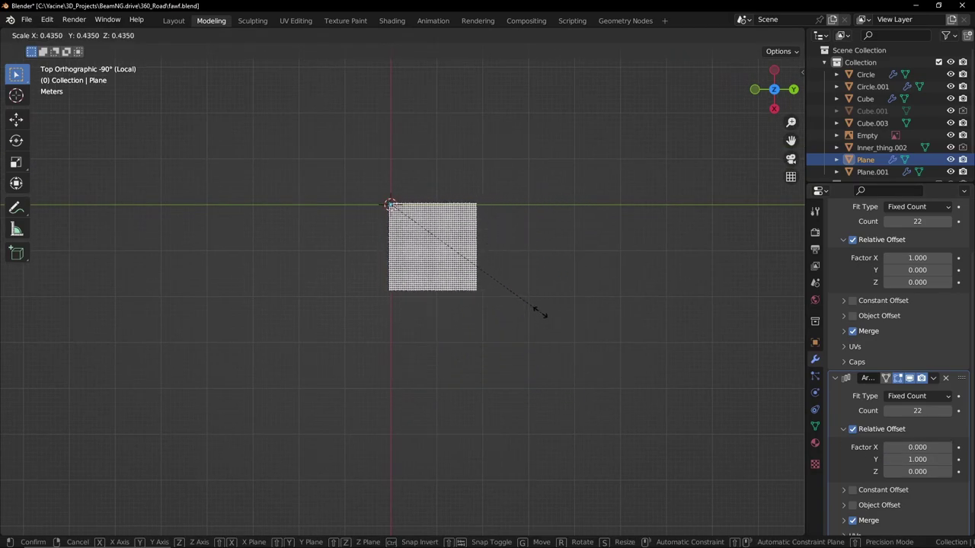
click(456, 245)
key(KP_Decimal)
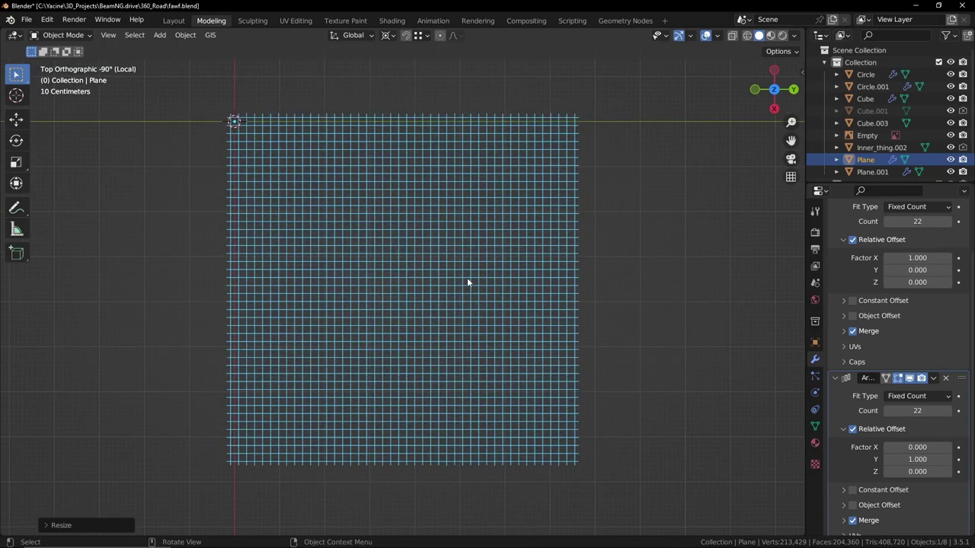
key(ctrl+a)
click(457, 302)
scroll(487, 280, down, 5)
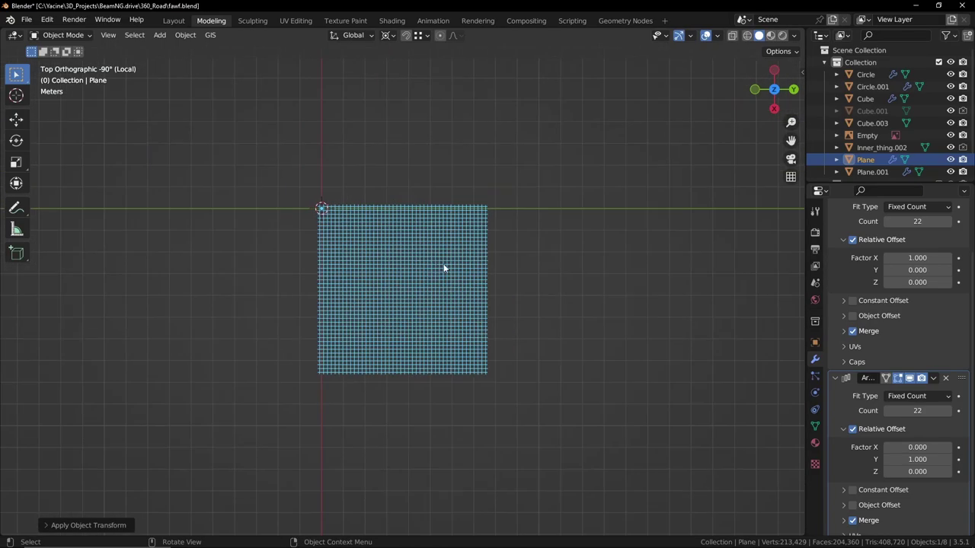
- Inspect the woven wire grid at a low angle and collapse the settings of both Array modifiers
middle_drag(502, 282, 457, 278)
scroll(463, 285, up, 3)
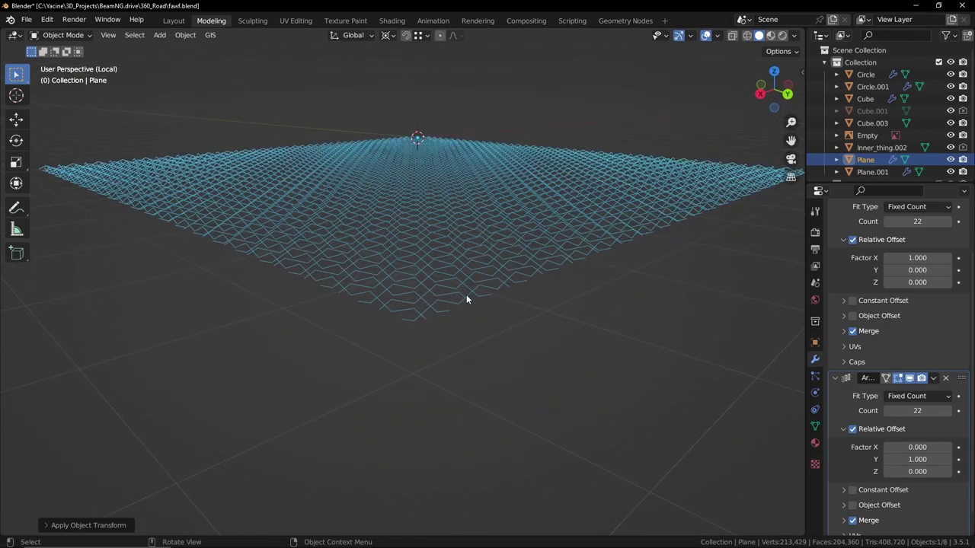
scroll(468, 327, up, 3)
scroll(454, 366, up, 3)
scroll(407, 259, down, 8)
scroll(837, 244, up, 3)
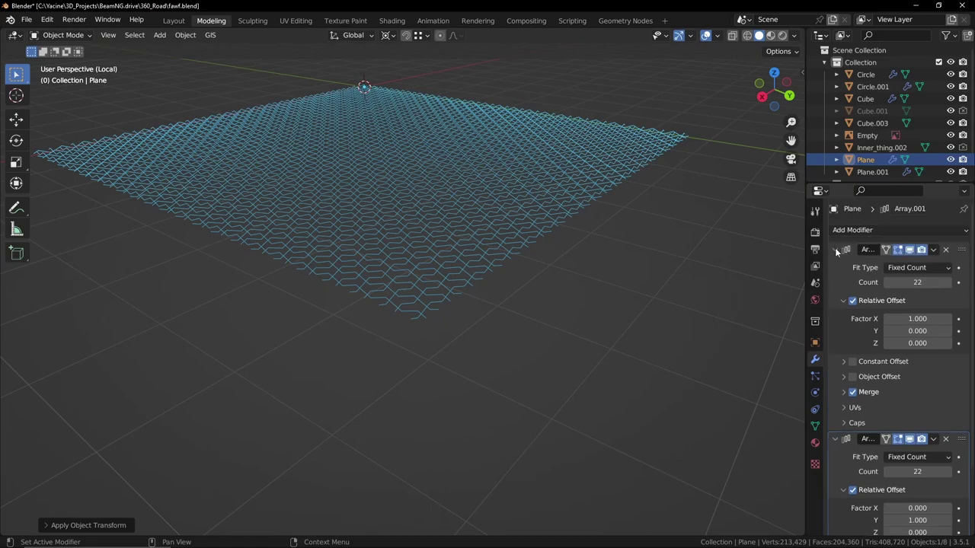
click(835, 249)
click(835, 266)
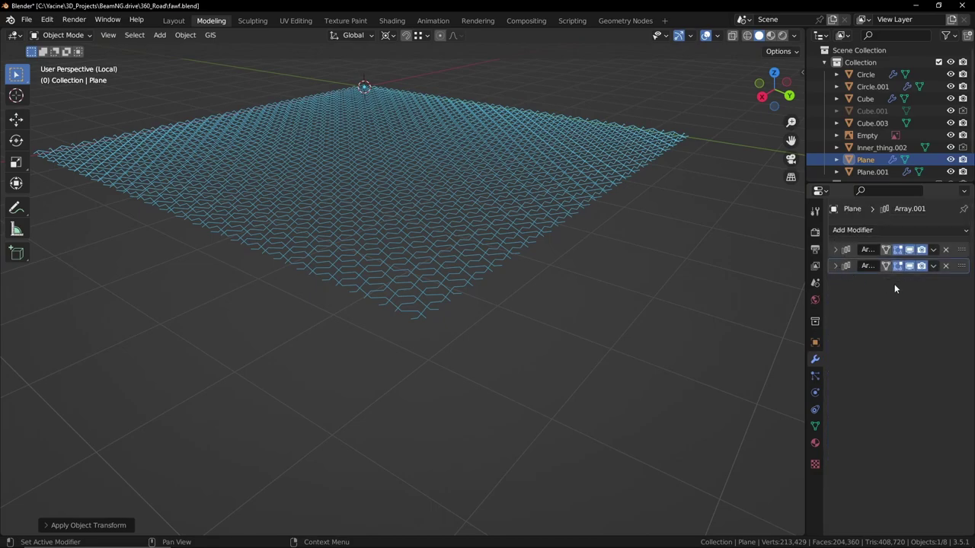
- Add a Skin modifier to the wire grid and enter Edit Mode on the source wires
click(893, 230)
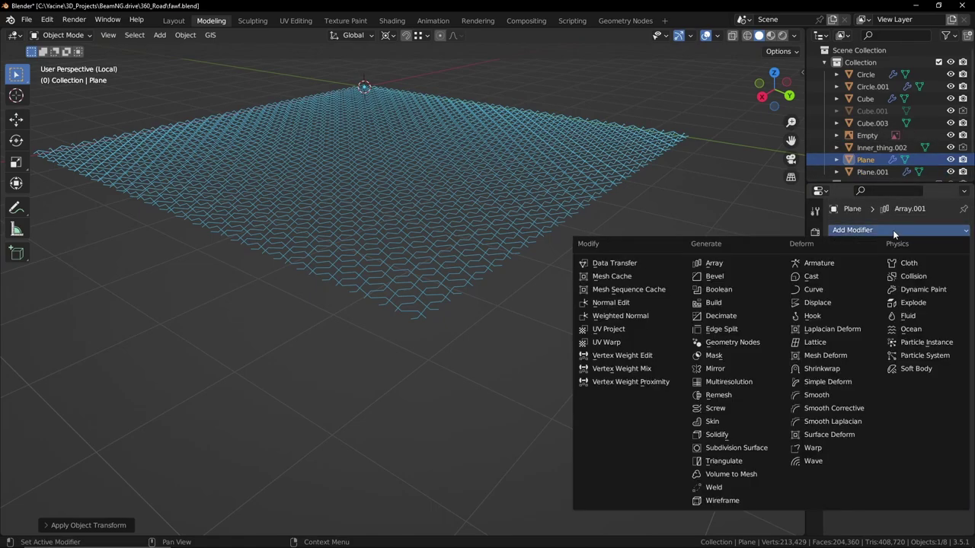
click(712, 422)
scroll(465, 331, up, 3)
scroll(475, 328, down, 3)
key(Tab)
key(ctrl+a)
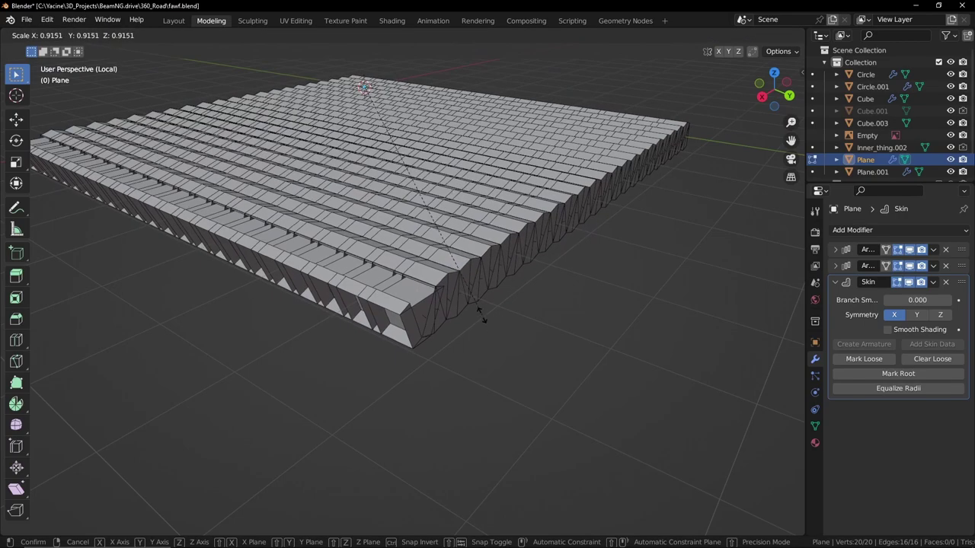
right_click(439, 262)
- Shrink the skin radius of all source wire vertices so that the skinned wires separate
key(KP_Decimal)
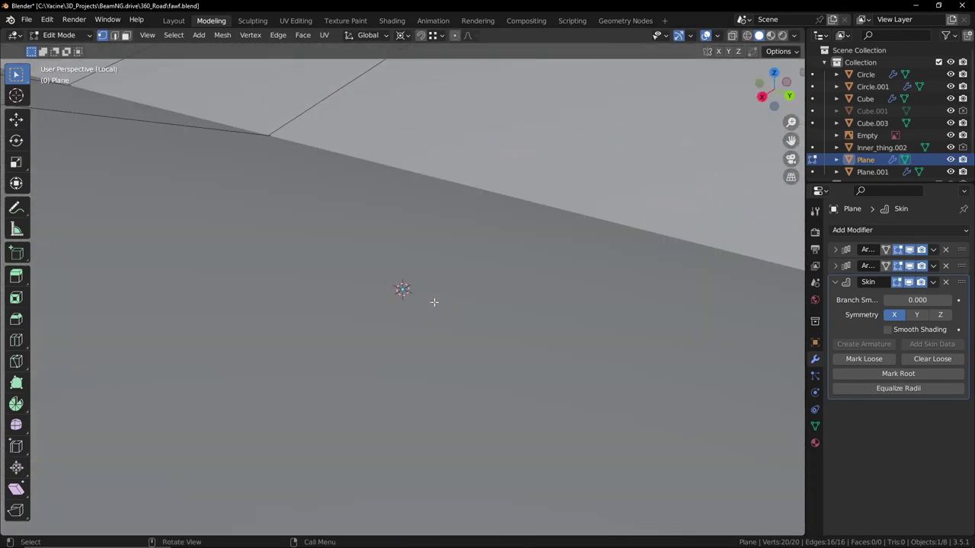
middle_drag(429, 300, 524, 296)
scroll(524, 298, down, 8)
scroll(545, 350, up, 4)
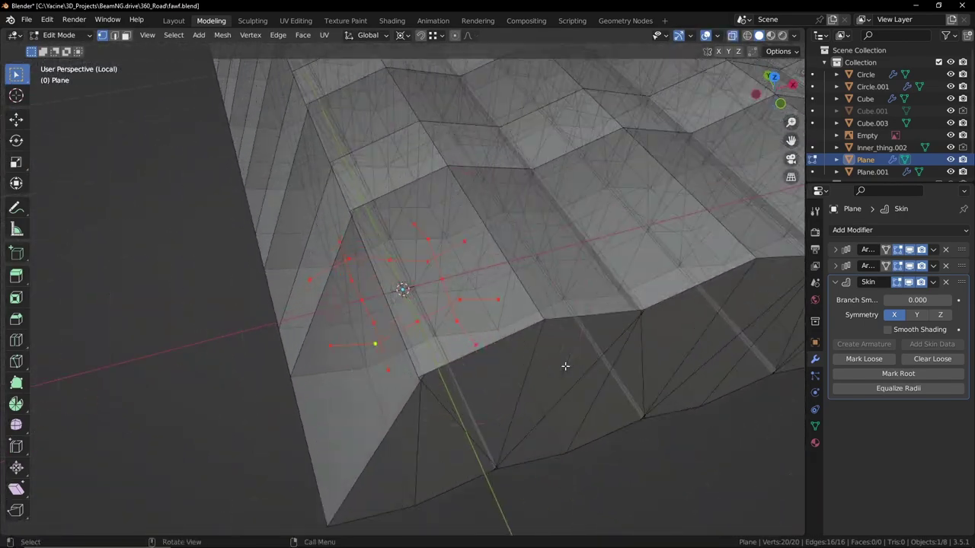
key(ctrl+a)
click(457, 312)
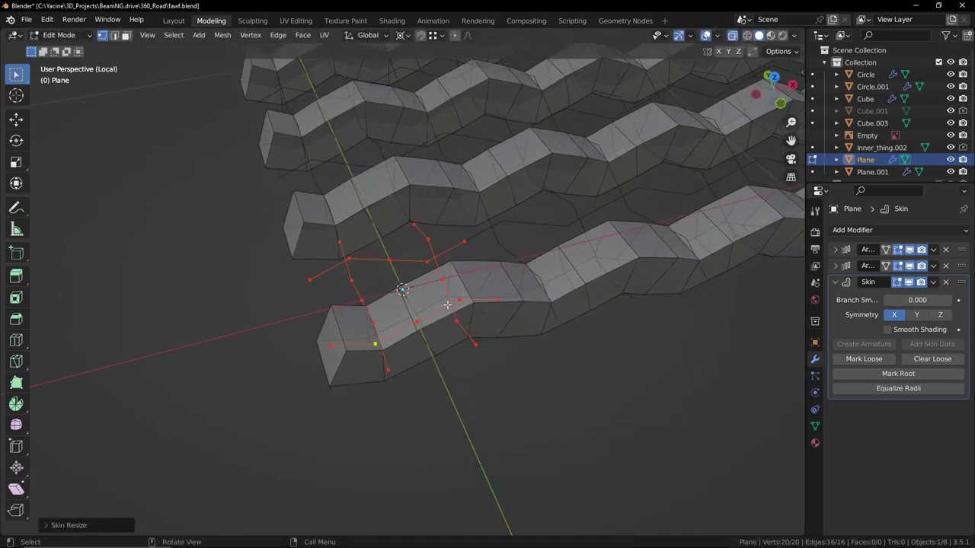
- Mark the skin root, add a level 2 Subdivision modifier in Object Mode and enable Smooth Shading on the Skin modifier
click(891, 375)
scroll(577, 342, down, 2)
middle_drag(554, 328, 586, 324)
key(Tab)
key(alt+z)
key(ctrl+2)
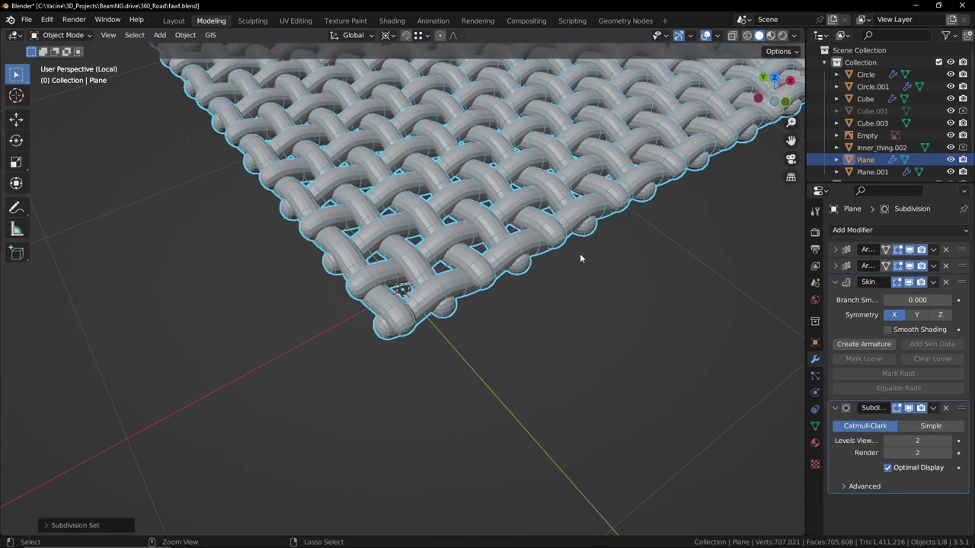
click(888, 330)
- Try a thinner skin radius on the source wire vertices in Edit Mode and return to Object Mode
mouse_move(655, 358)
middle_down()
mouse_move(560, 348)
mouse_move(587, 320)
mouse_move(770, 401)
middle_up()
key(Tab)
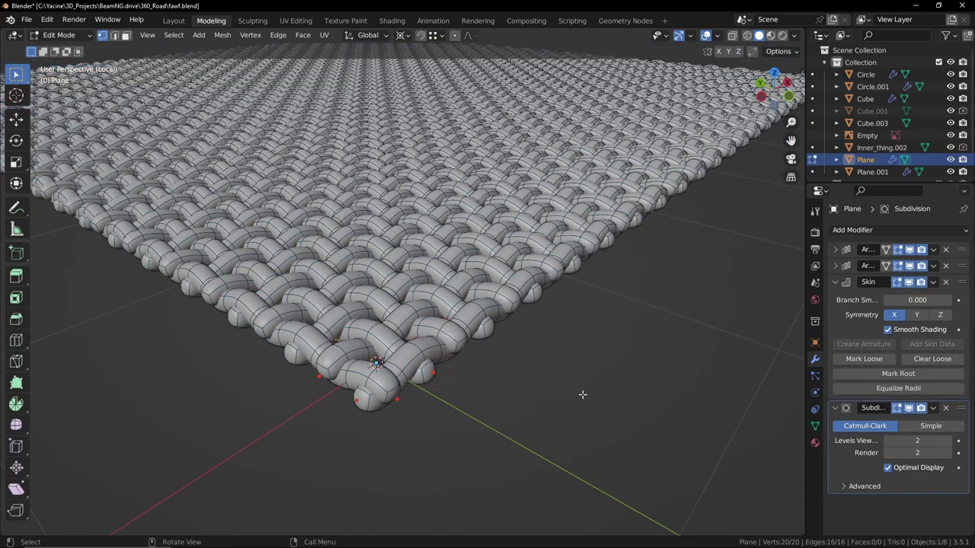
key(s)
click(509, 378)
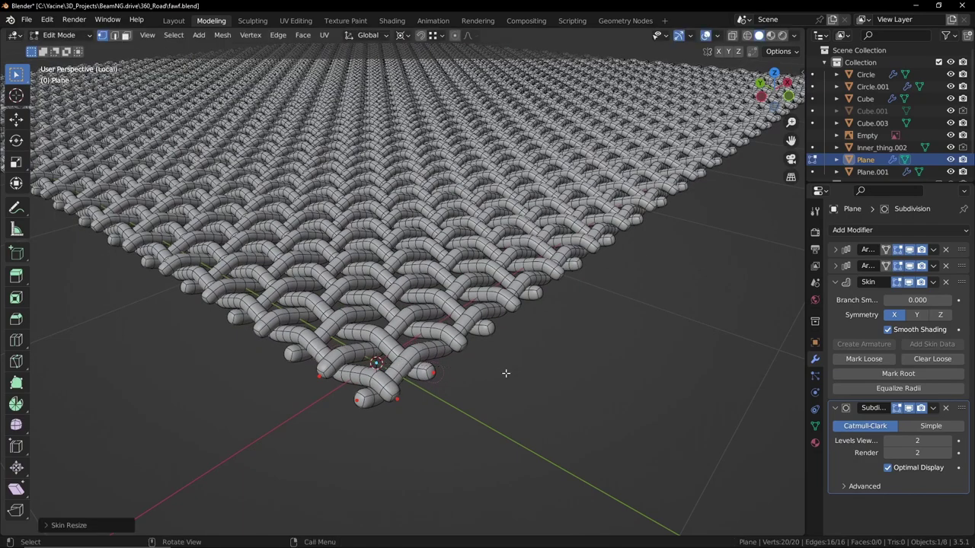
key(Tab)
- Remove the Subdivision modifier and examine the bare skinned wire mesh
key(ctrl+x)
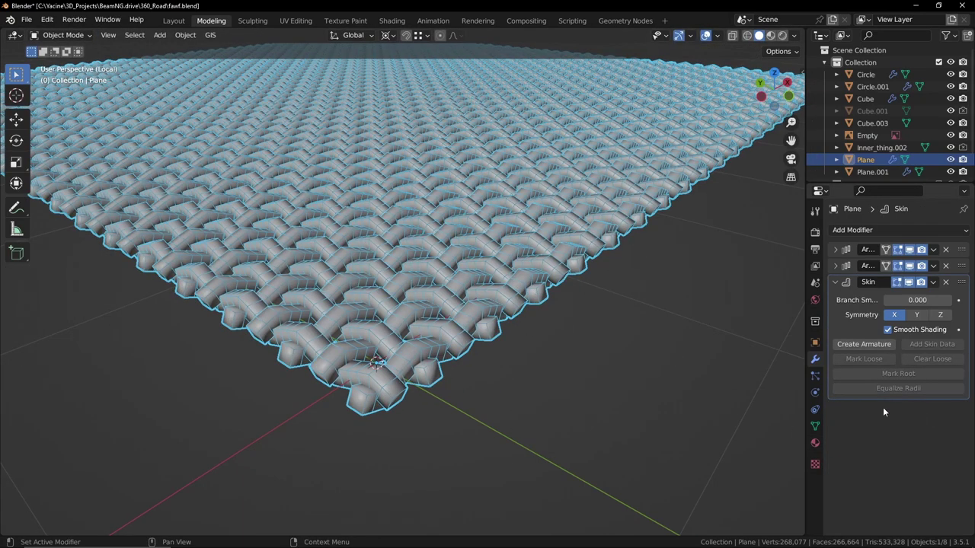
middle_drag(623, 274, 578, 296)
scroll(526, 344, up, 2)
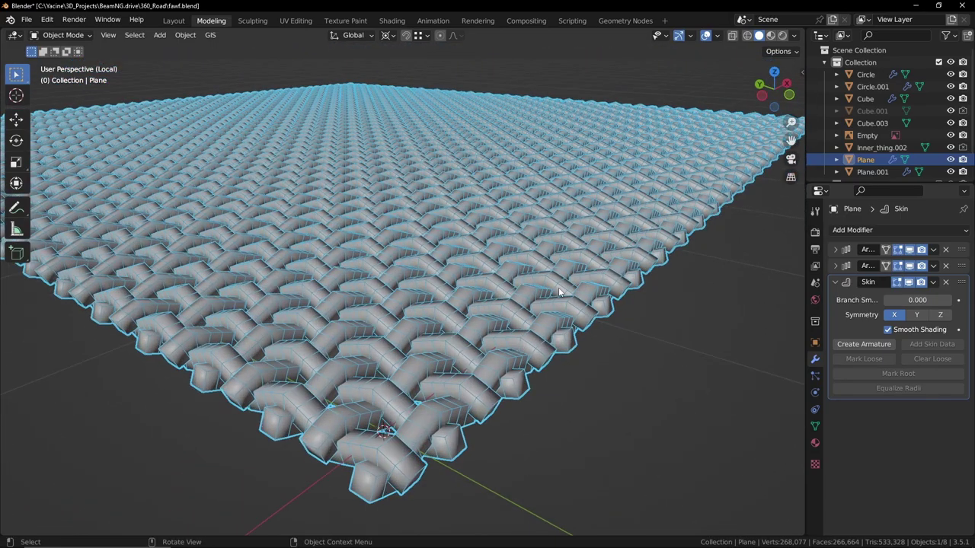
scroll(622, 199, down, 3)
scroll(443, 332, up, 2)
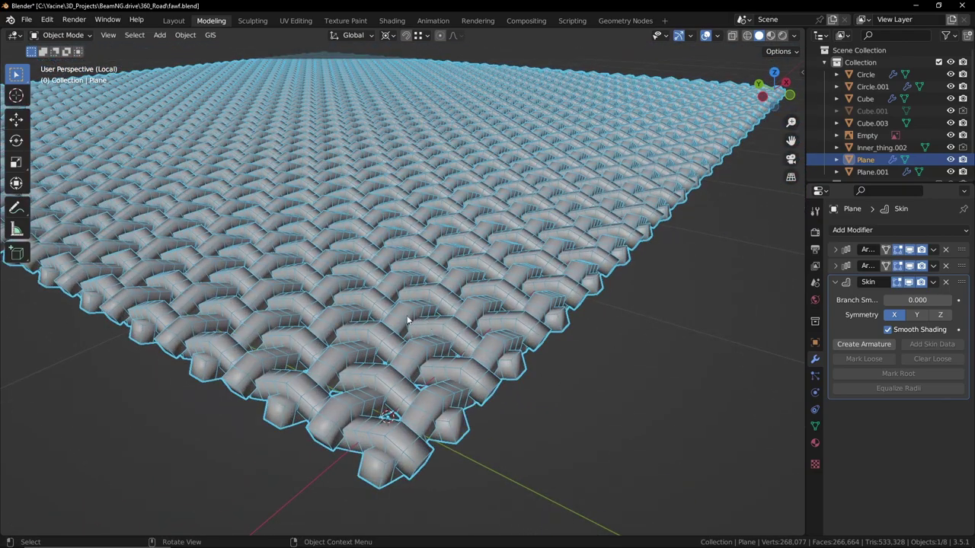
scroll(475, 311, down, 3)
scroll(495, 278, up, 2)
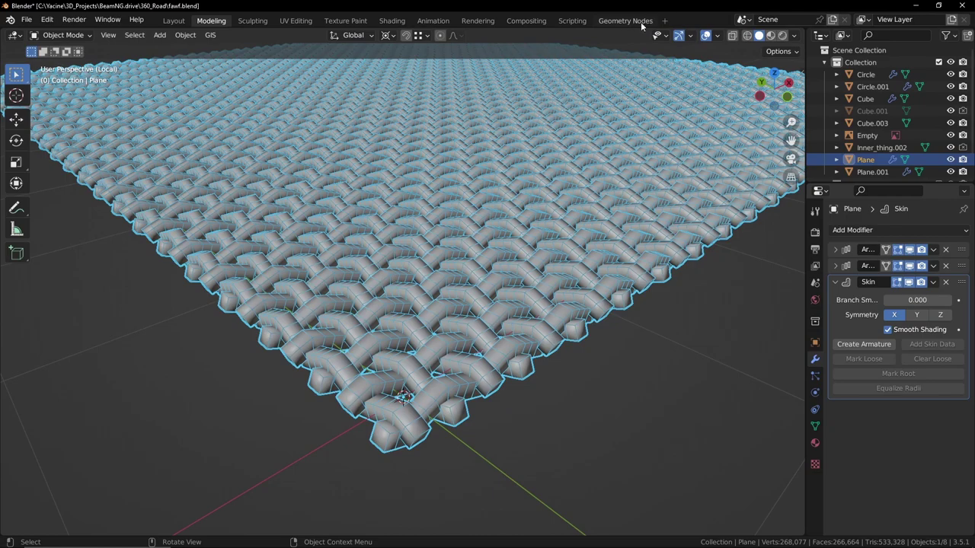
- Switch to the Geometry Nodes workspace and isolate the wire grid in Local view
click(663, 21)
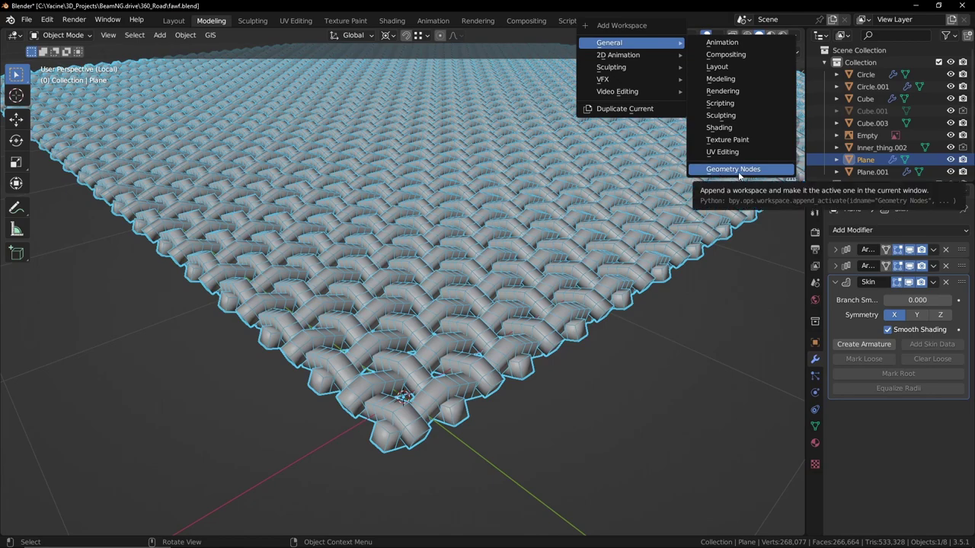
click(637, 15)
click(624, 24)
scroll(509, 257, down, 5)
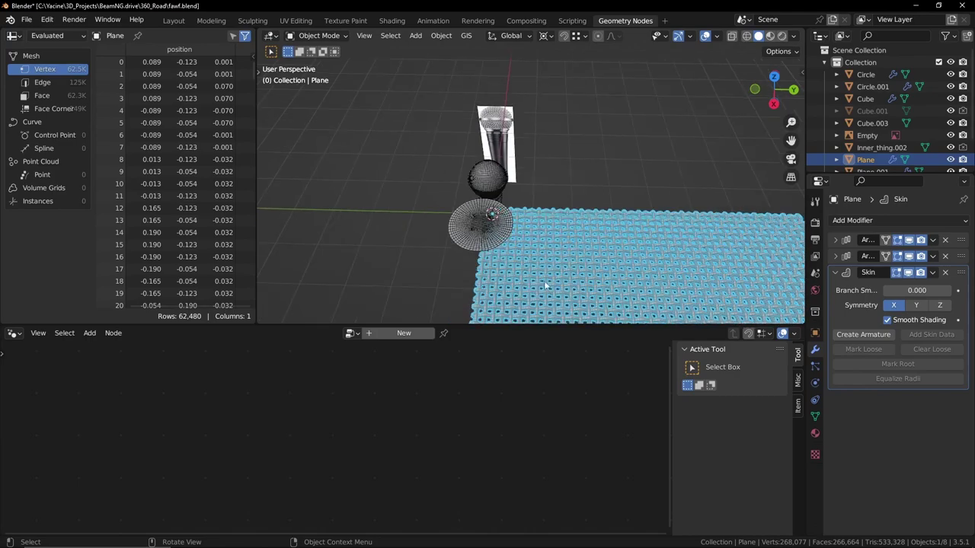
key(slash)
middle_drag(544, 285, 518, 282)
scroll(495, 252, up, 8)
middle_drag(518, 282, 547, 208)
scroll(589, 250, down, 2)
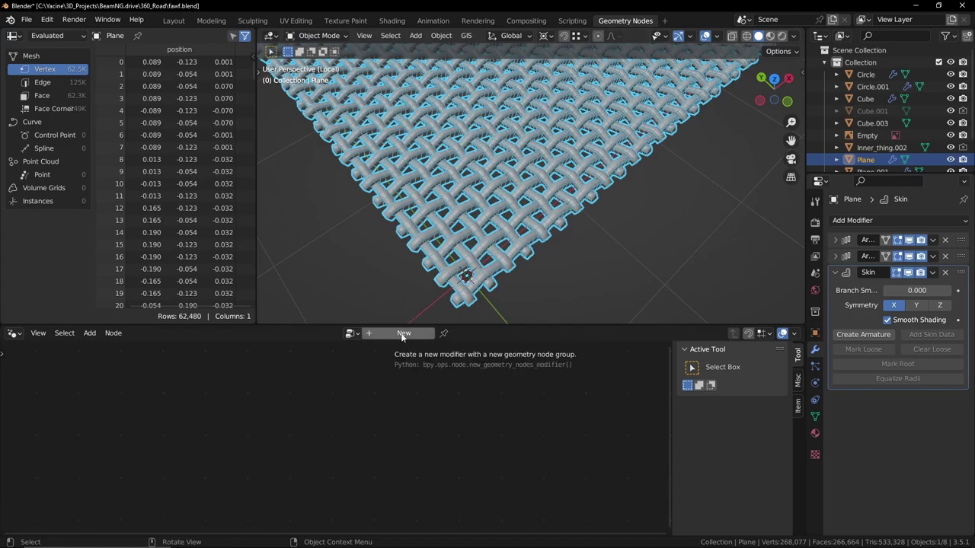
- Create a new geometry node group on the wire grid and name it Grille_Mesh
click(865, 223)
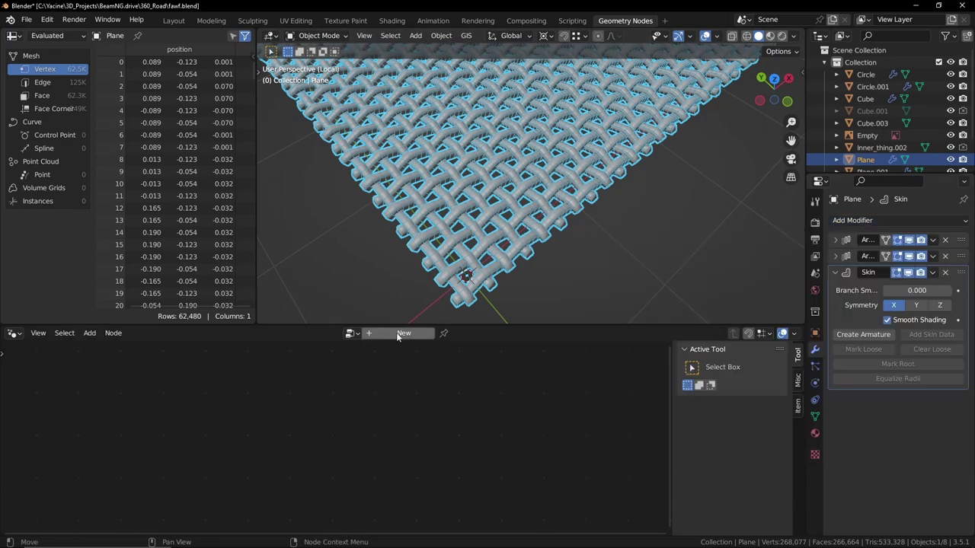
click(400, 334)
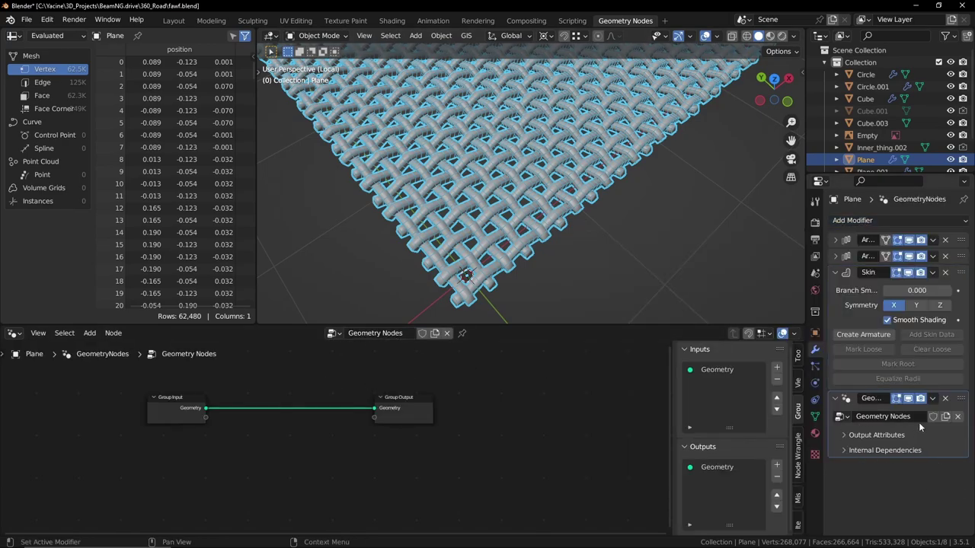
click(376, 334)
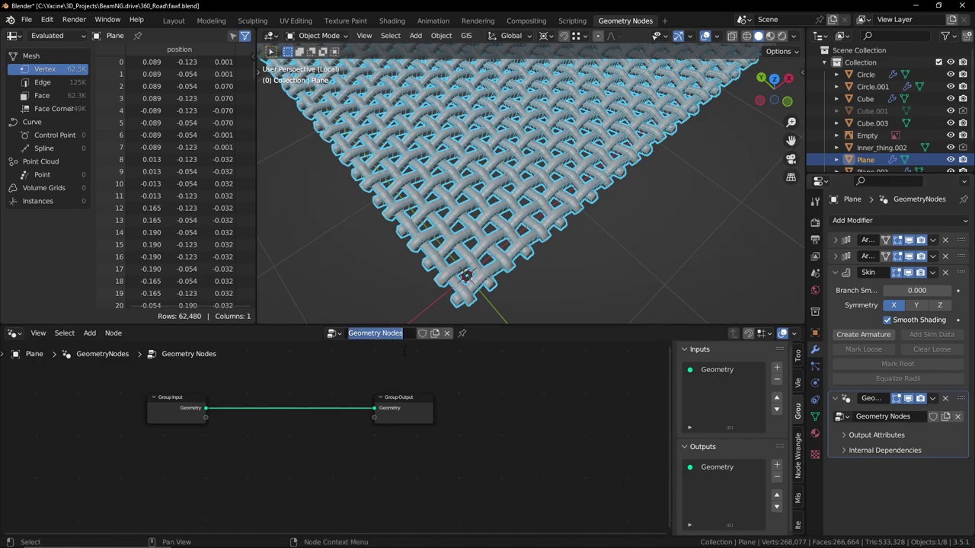
text(Grille_Mesh)
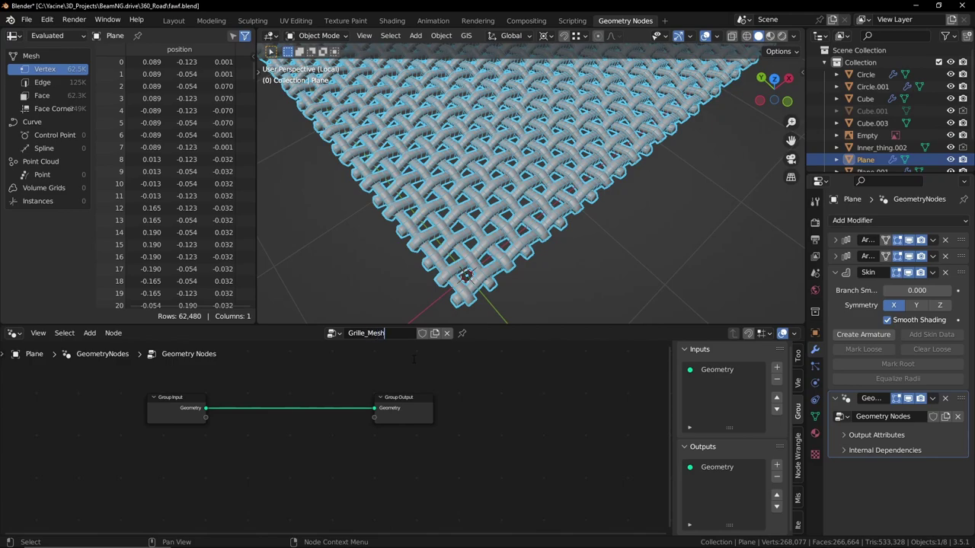
key(Return)
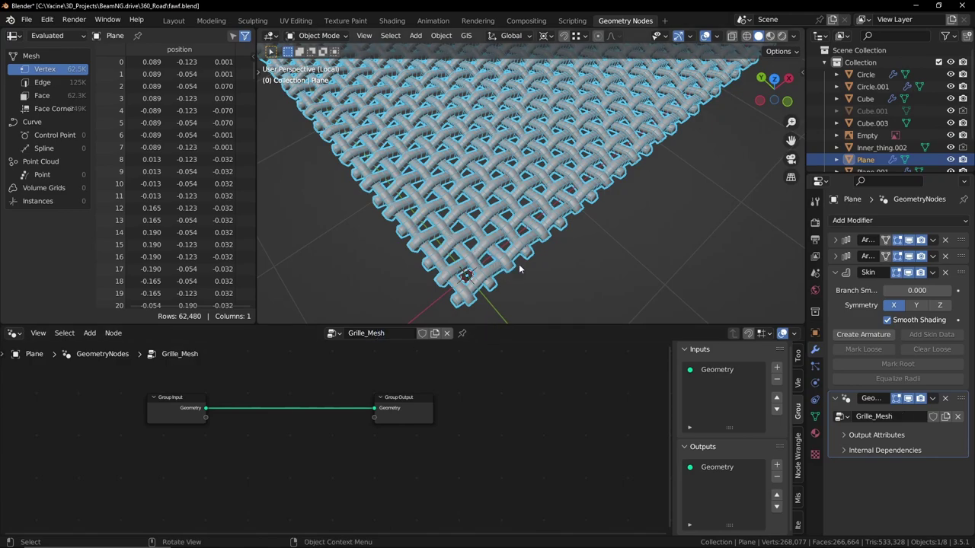
- Hide the node editor's sidebar, frame the group nodes and remove the Skin modifier from the wire grid
scroll(516, 217, down, 2)
scroll(525, 213, up, 5)
scroll(564, 213, down, 2)
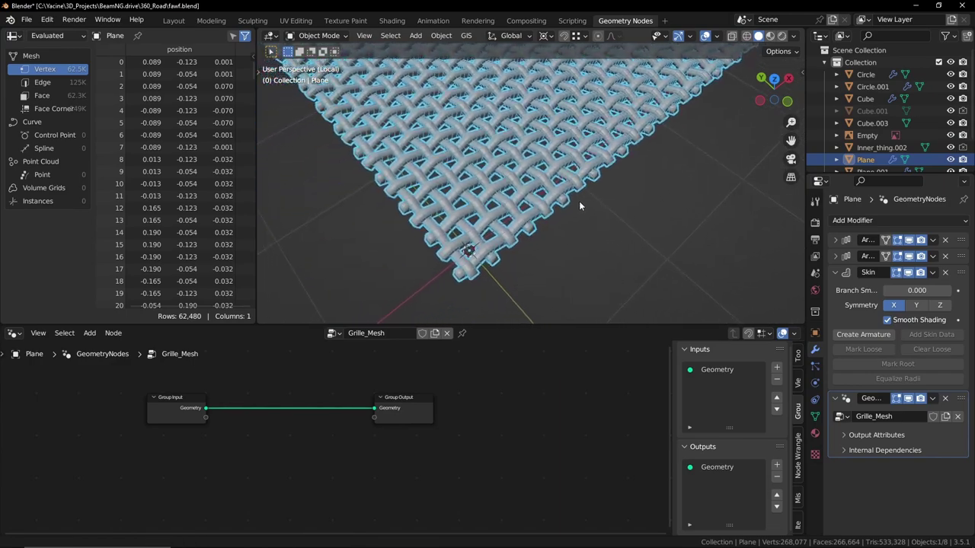
scroll(358, 451, up, 3)
scroll(487, 474, up, 3)
middle_drag(373, 444, 422, 467)
key(n)
middle_drag(368, 449, 344, 457)
scroll(334, 467, up, 1)
scroll(398, 465, down, 1)
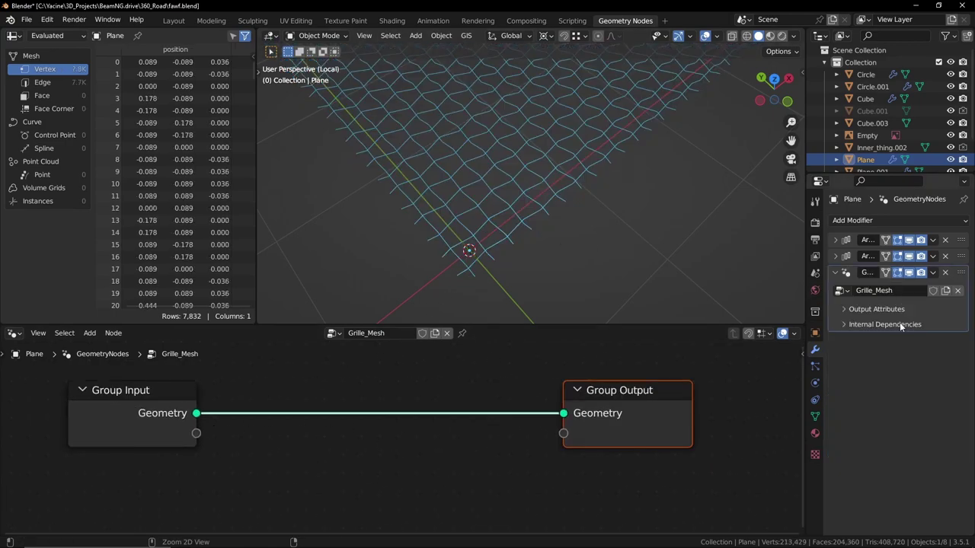
scroll(525, 263, down, 3)
scroll(526, 263, up, 2)
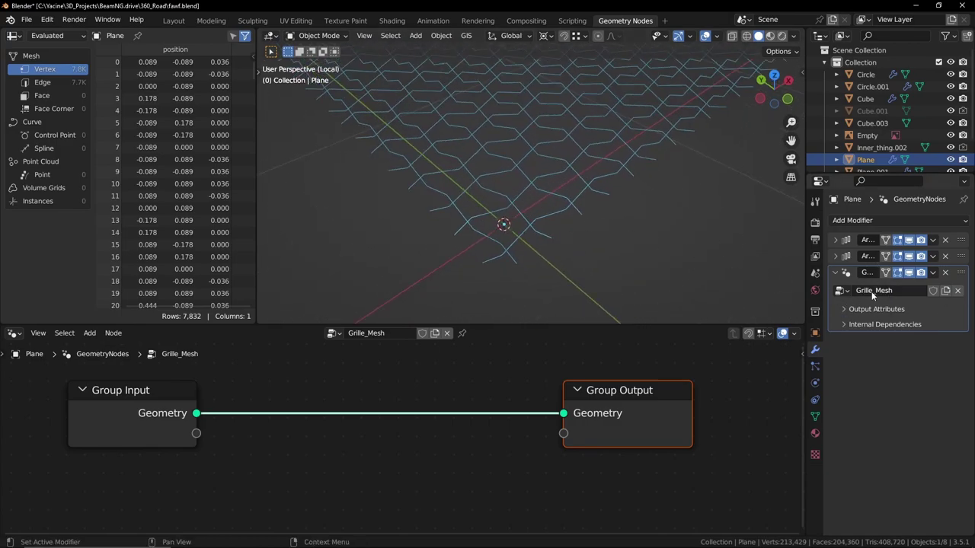
middle_drag(617, 237, 589, 230)
middle_drag(381, 397, 427, 401)
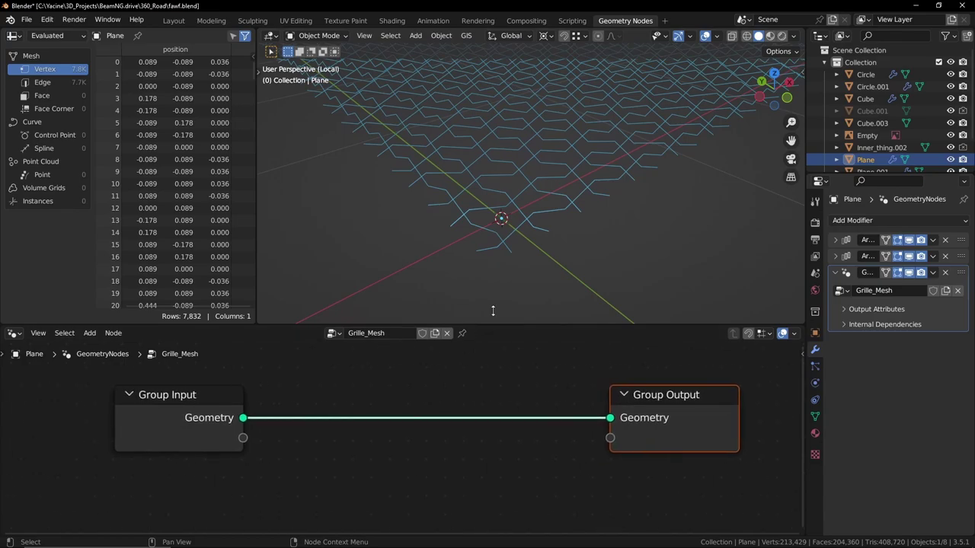
middle_drag(503, 297, 542, 231)
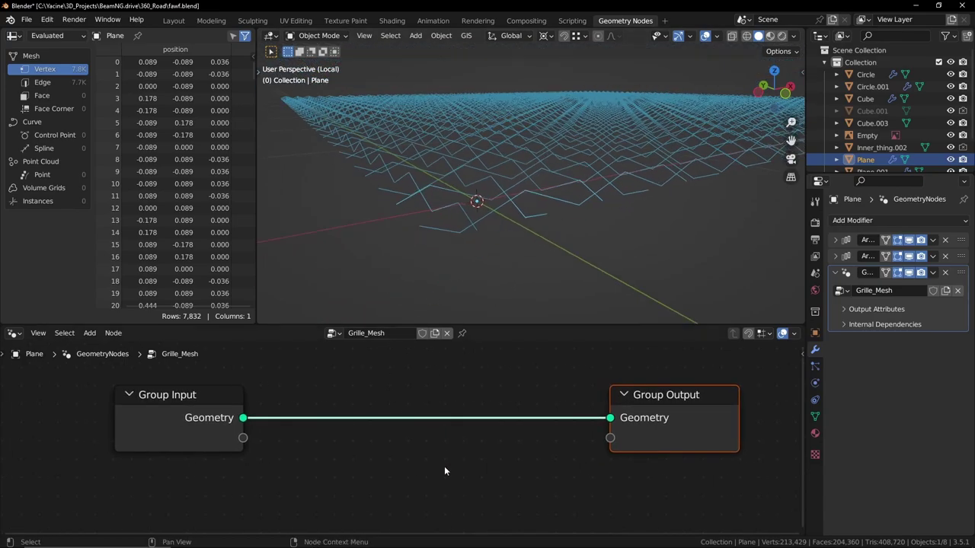
- Insert a Subdivision Surface node between Group Input and Group Output and set its level to 3
key(shift+a)
text(sub)
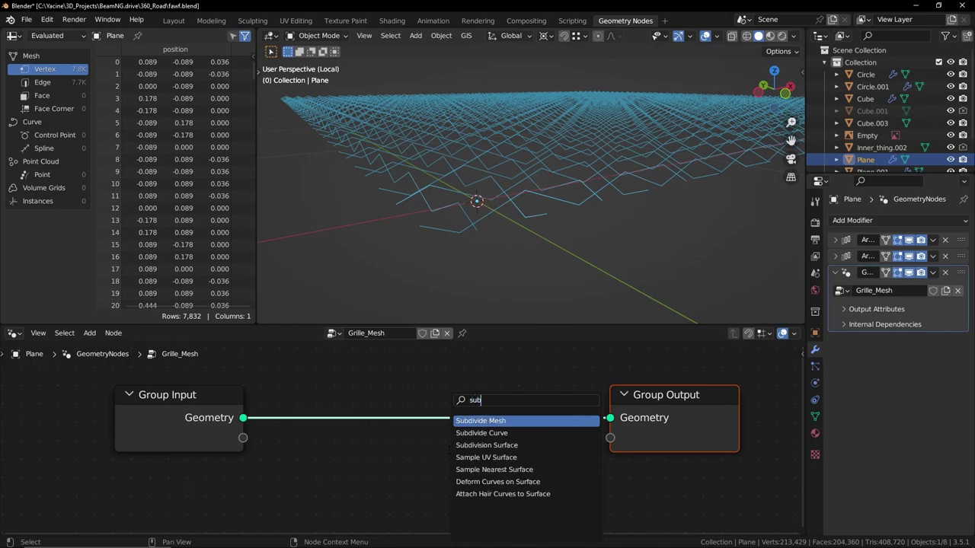
click(488, 444)
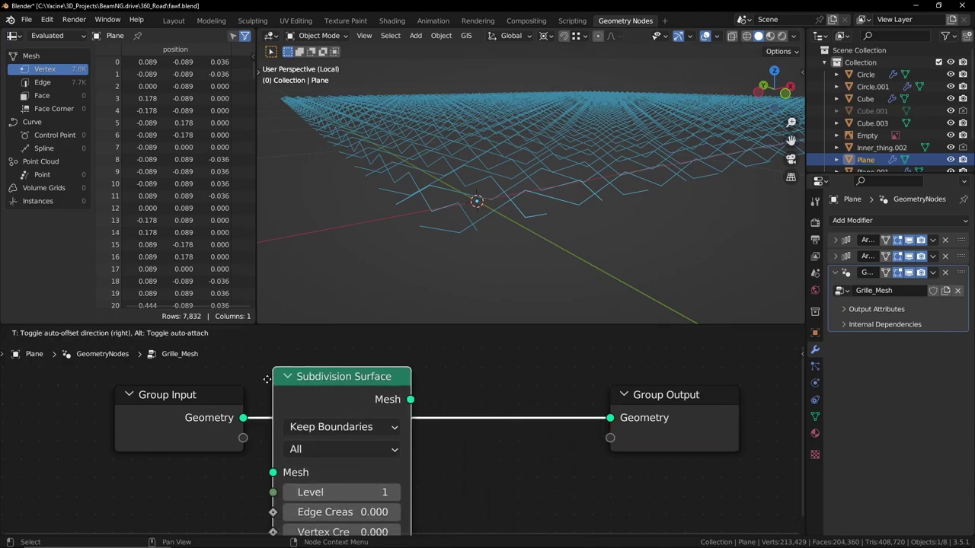
click(374, 377)
middle_drag(478, 467, 449, 440)
scroll(456, 443, down, 3)
key(g)
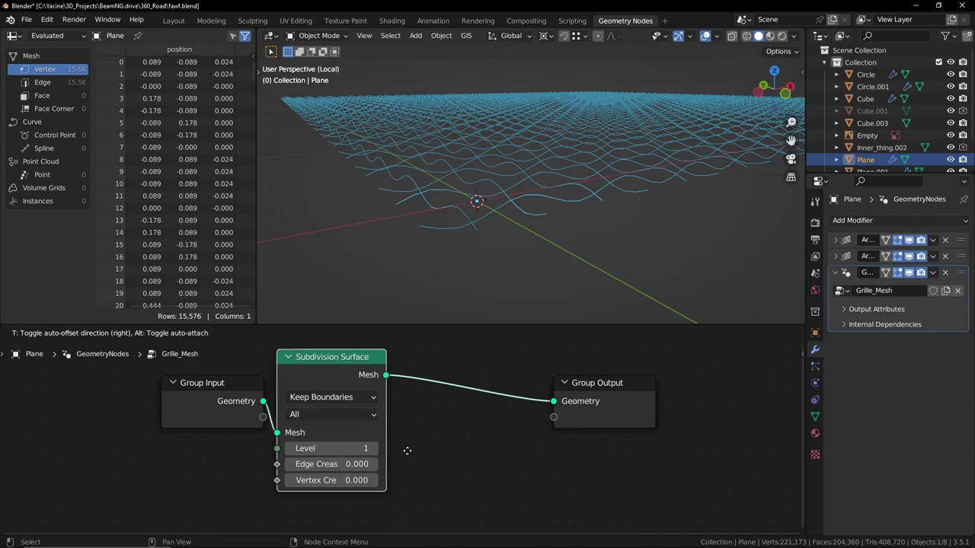
click(407, 452)
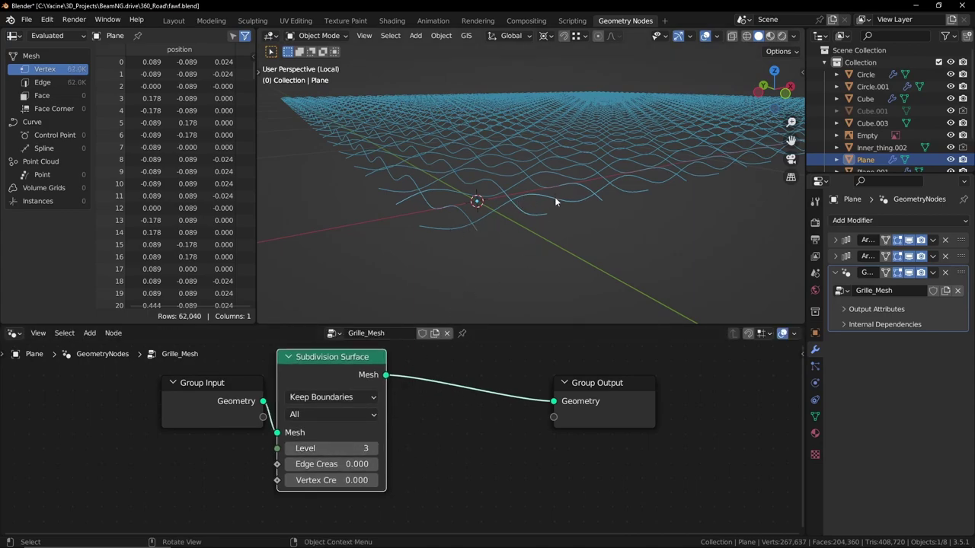
middle_drag(376, 448, 407, 454)
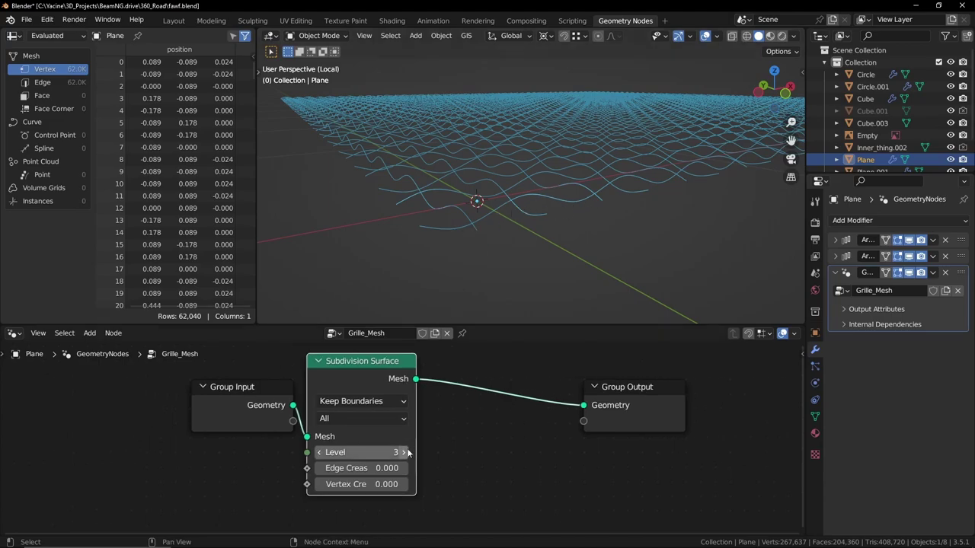
- Move the Group Input and Subdivision Surface nodes together away from Group Output to free space for more nodes
scroll(407, 450, down, 3)
drag(455, 461, 267, 405)
key(g)
click(256, 453)
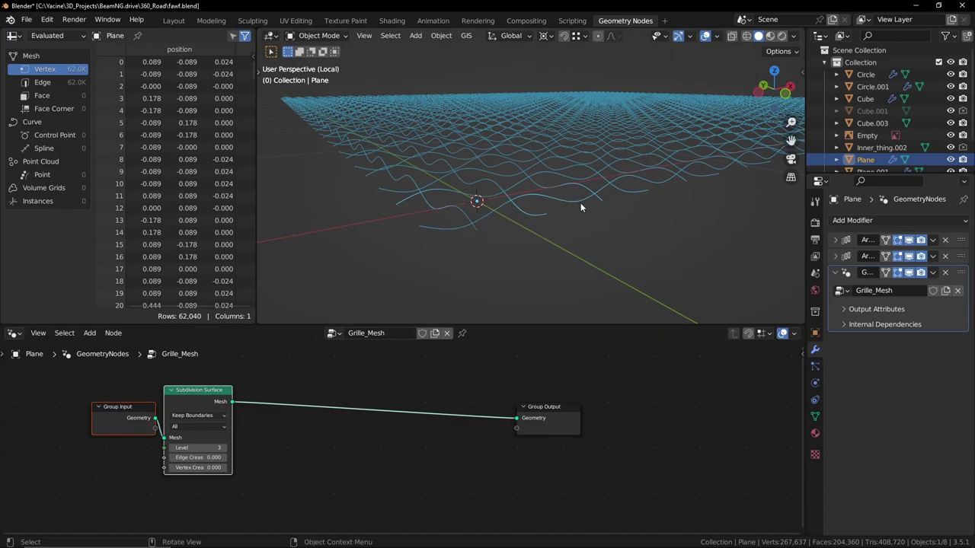
- Insert a Mesh to Curve node between Subdivision Surface and Group Output
key(shift+a)
text(s)
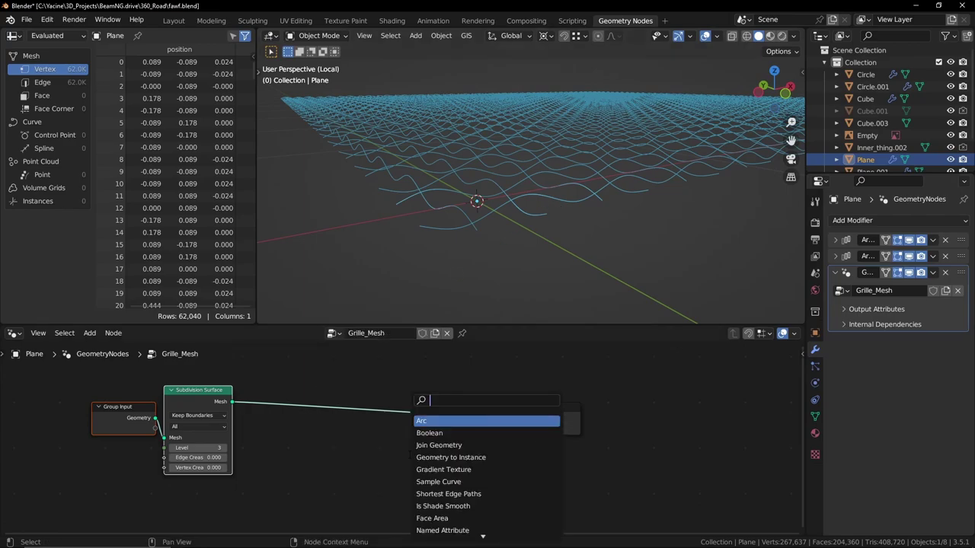
text(cu)
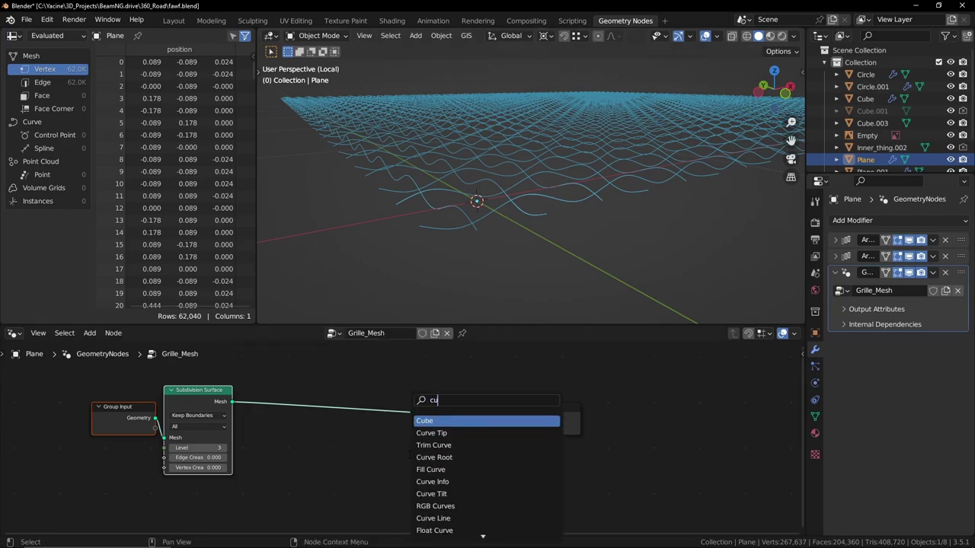
key(BackSpace)
key(BackSpace)
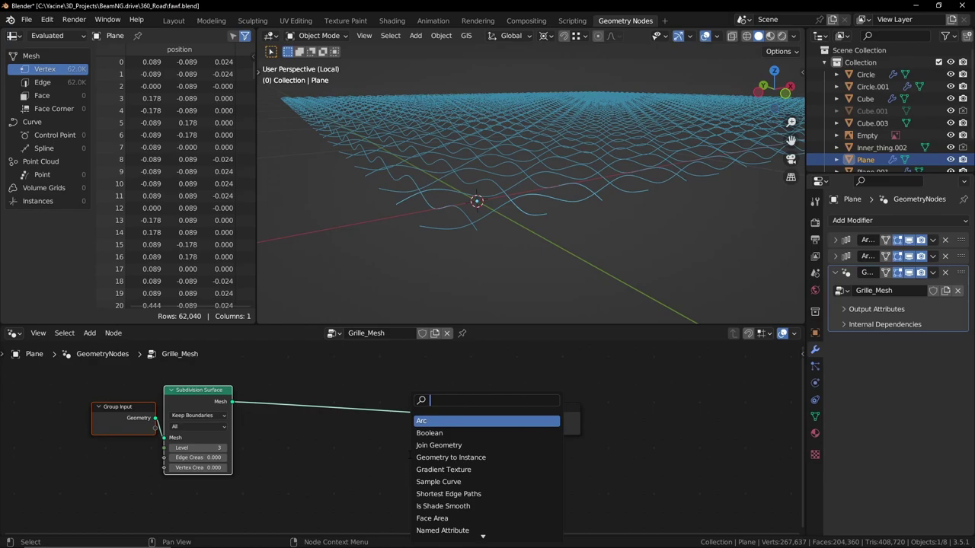
text(mesh to)
key(Return)
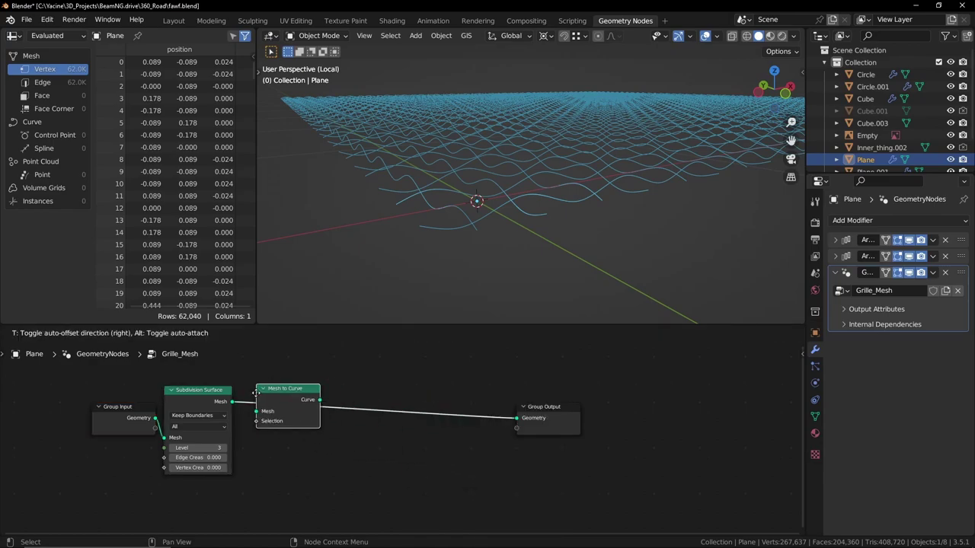
click(292, 409)
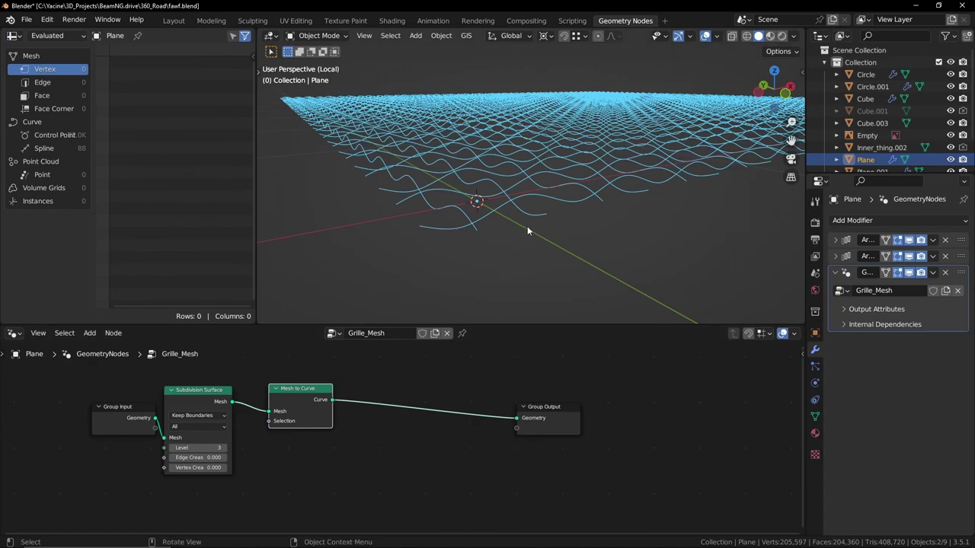
middle_drag(527, 226, 424, 265)
middle_drag(447, 398, 437, 398)
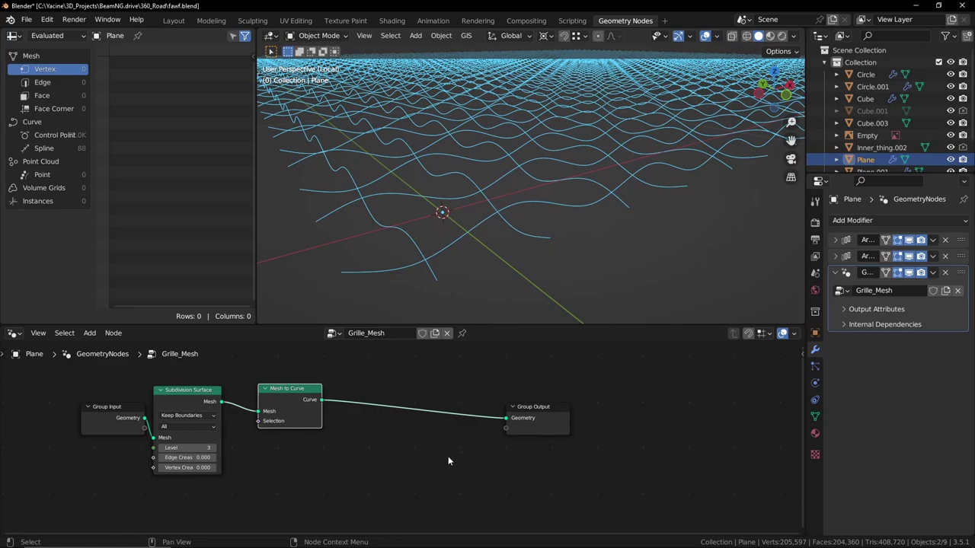
- Insert a Resample Curve node after Mesh to Curve and set its count to 247
key(shift+a)
text(srisa)
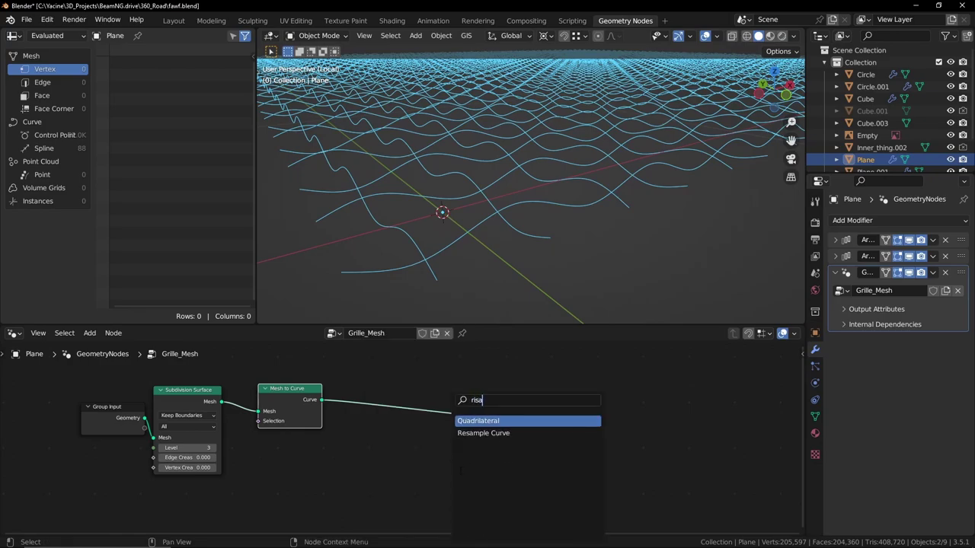
click(490, 435)
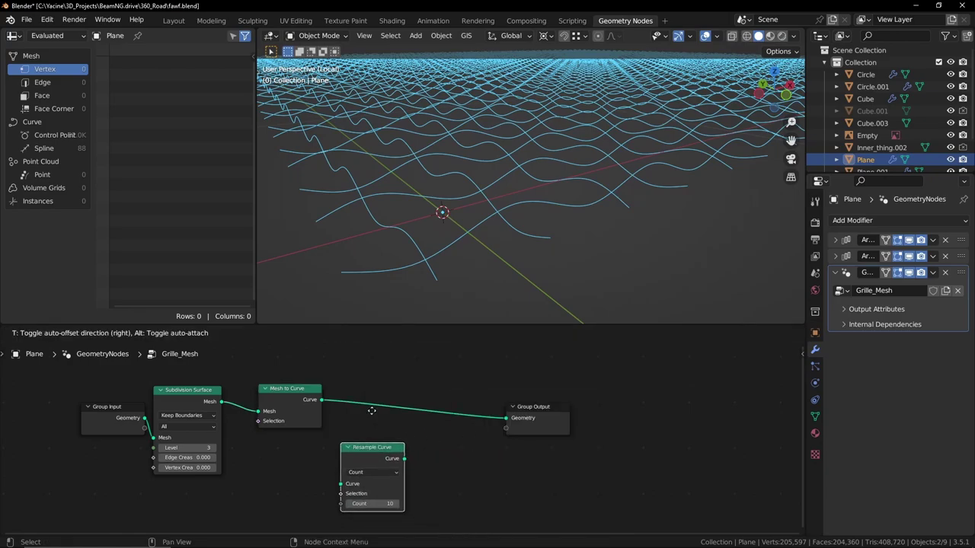
click(372, 363)
key(g)
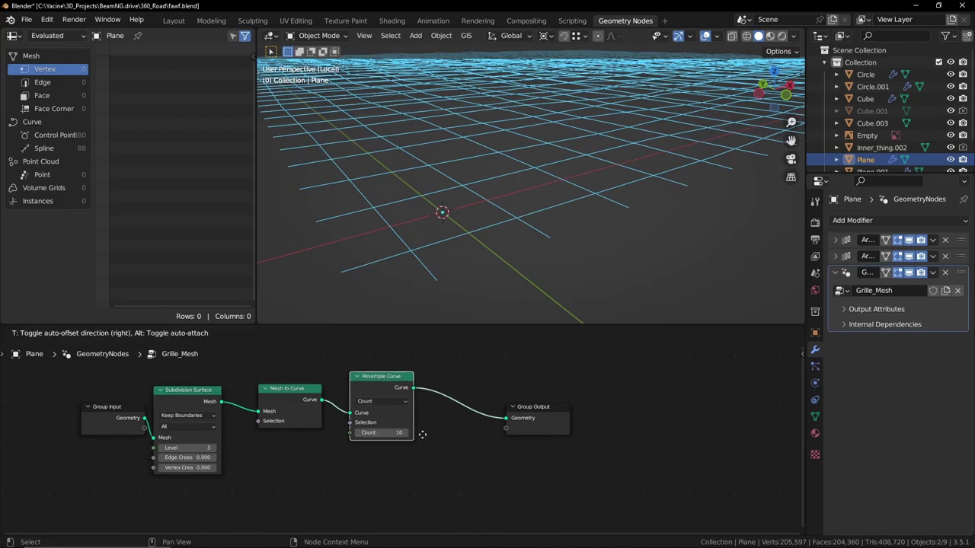
click(423, 435)
drag(392, 433, 514, 433)
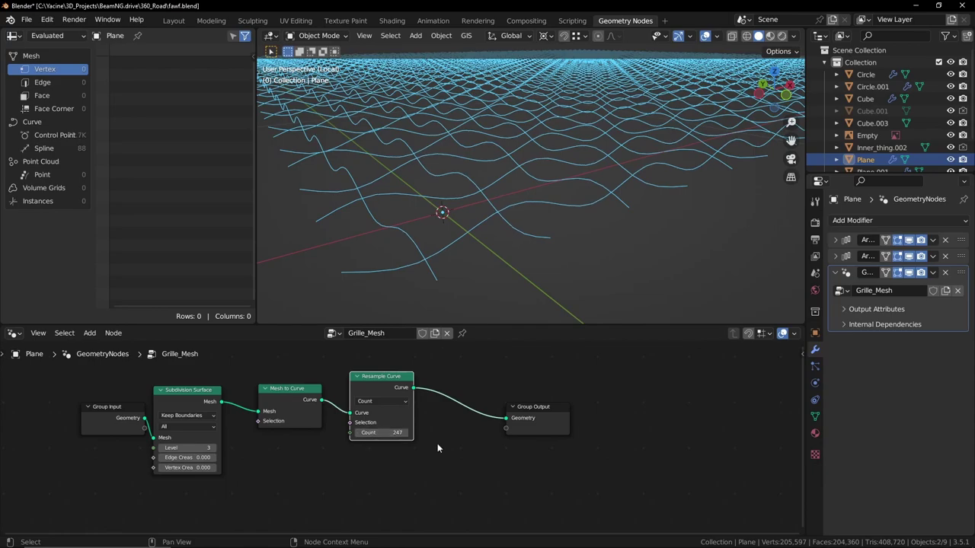
- Move Group Output farther along and insert a Curve to Mesh node between it and Resample Curve, leaving space before it
drag(604, 476, 498, 400)
key(g)
click(661, 386)
key(shift+a)
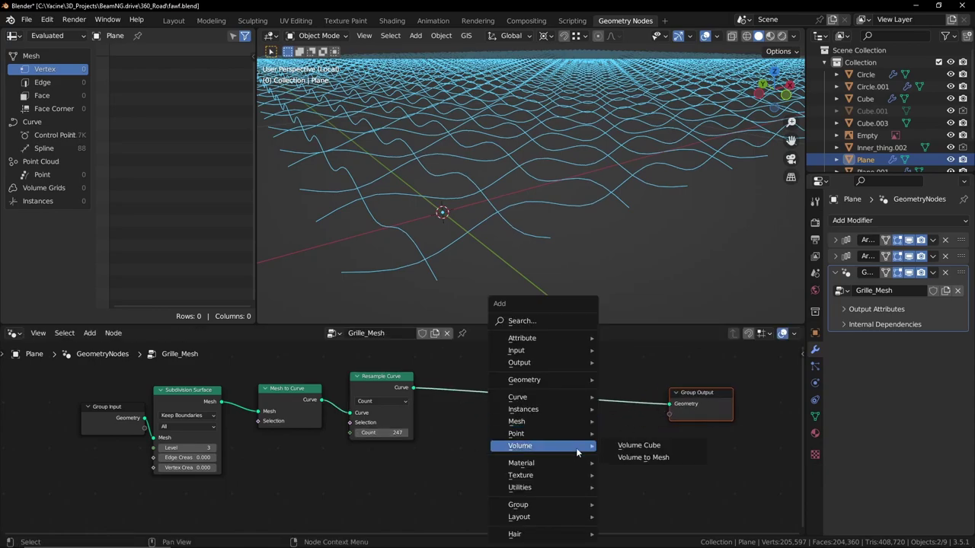
text(cure to)
key(Return)
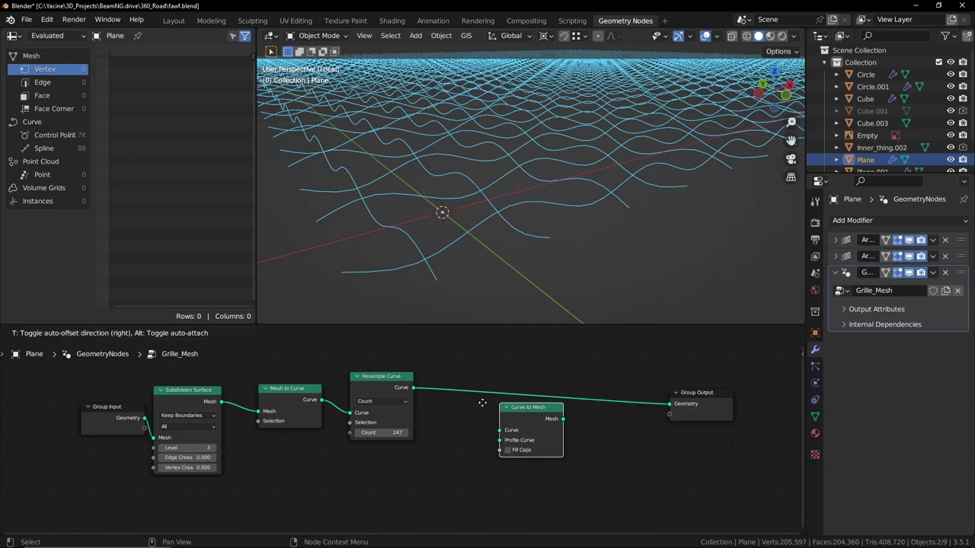
click(424, 377)
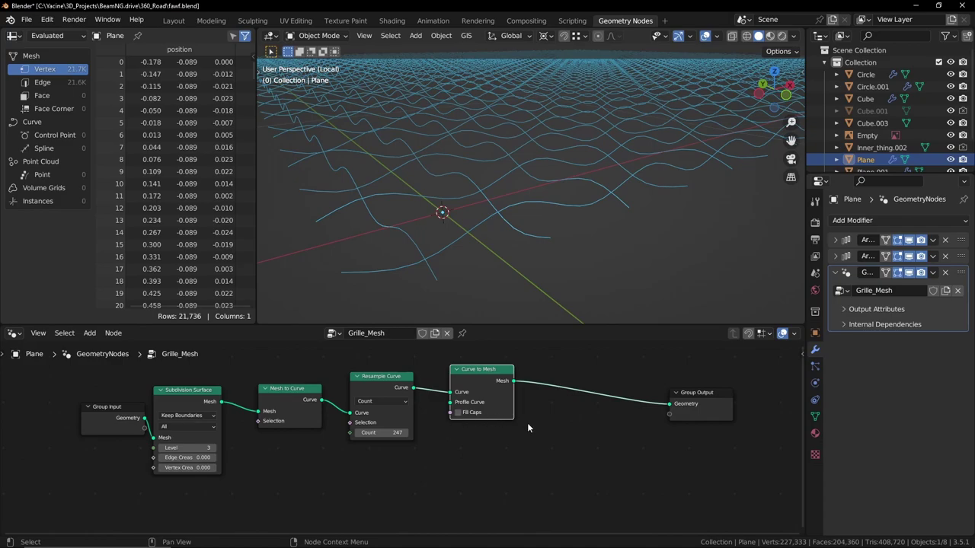
drag(481, 371, 562, 388)
scroll(554, 401, down, 1)
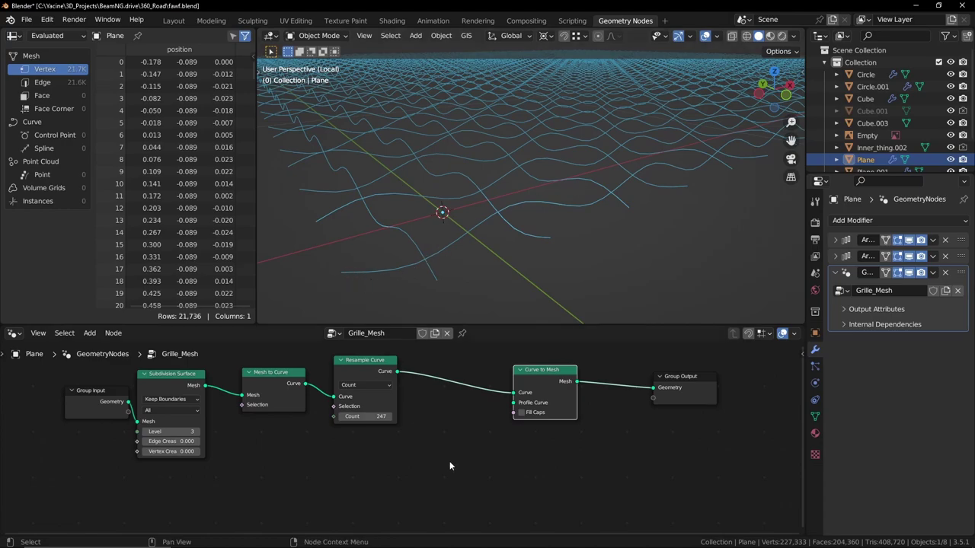
- Add a Curve Circle node and connect its curve to the Profile Curve input of Curve to Mesh
key(shift+a)
text(circ)
key(Down)
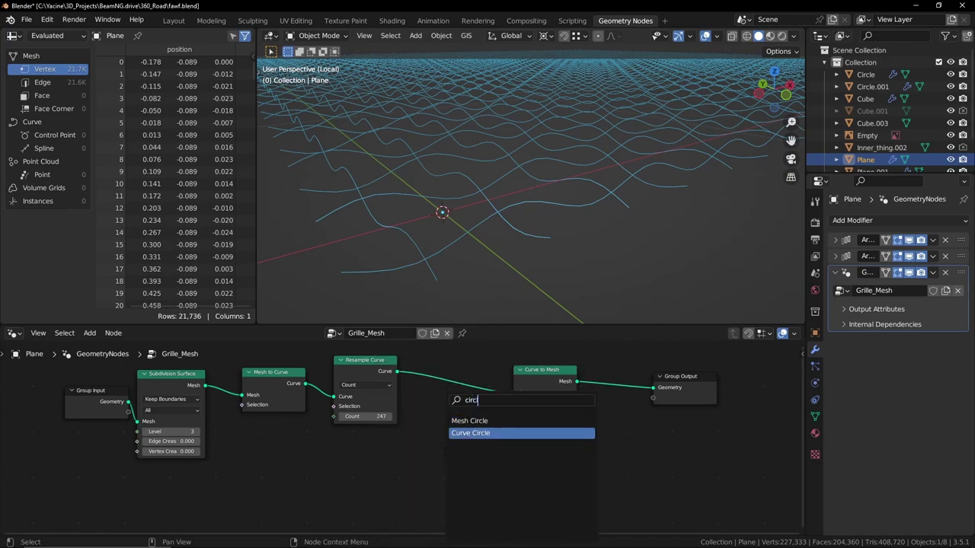
key(Return)
click(453, 471)
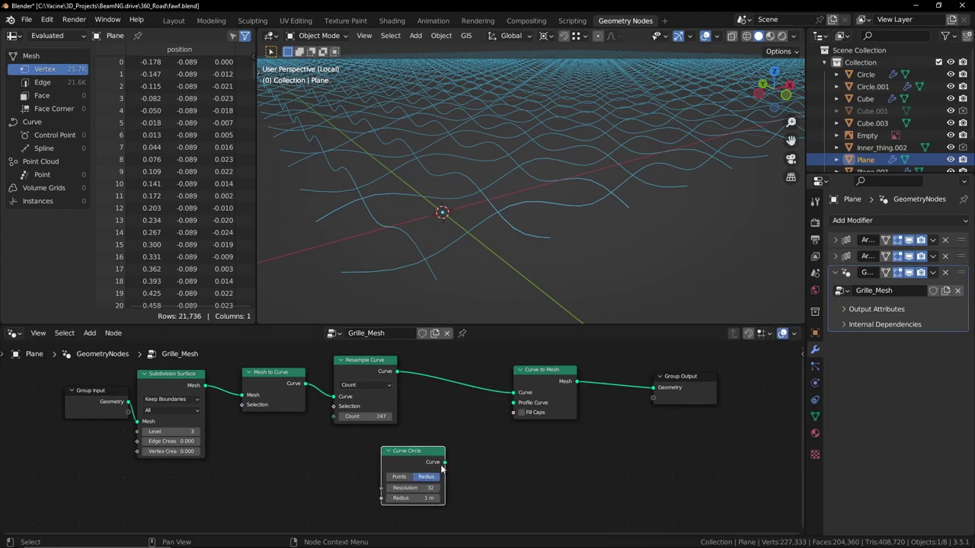
drag(445, 462, 518, 403)
middle_drag(469, 486, 475, 455)
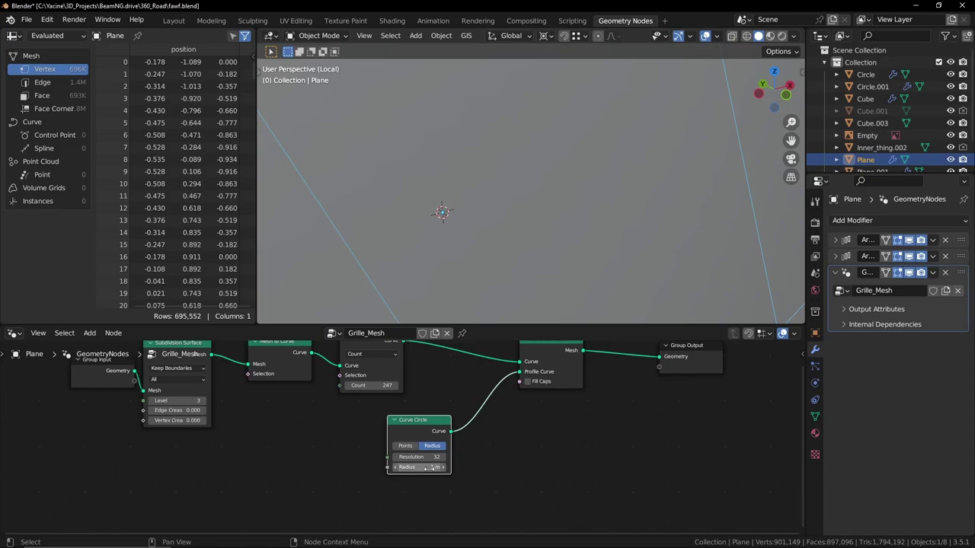
- Set the Curve Circle's radius to 0.02 m and its resolution to 16
drag(428, 468, 450, 463)
scroll(463, 442, down, 3)
scroll(467, 447, up, 1)
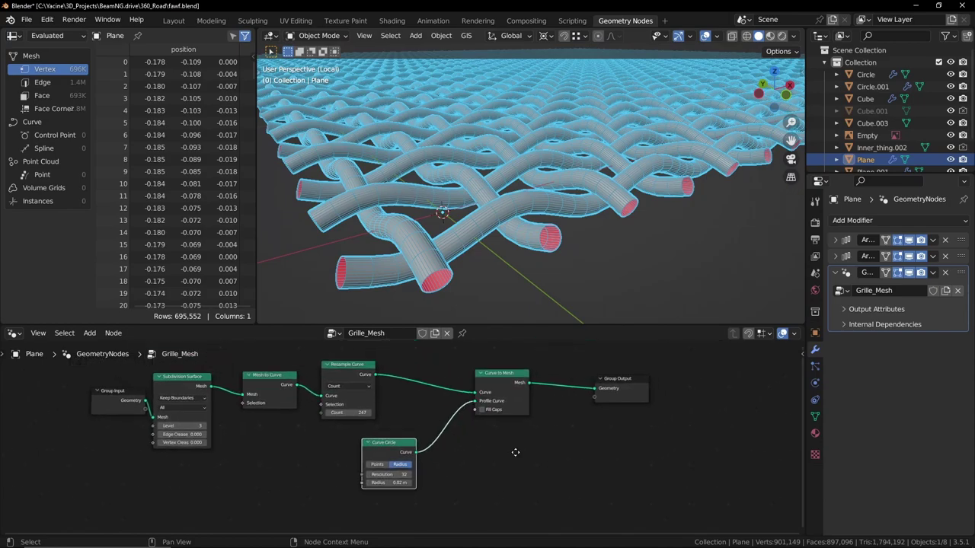
scroll(512, 452, up, 4)
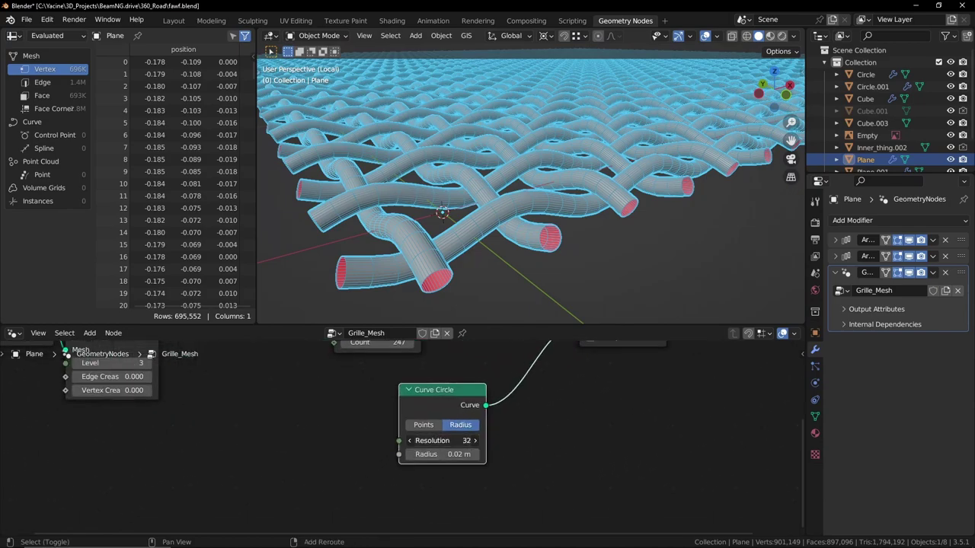
drag(443, 440, 400, 440)
middle_drag(395, 397, 438, 426)
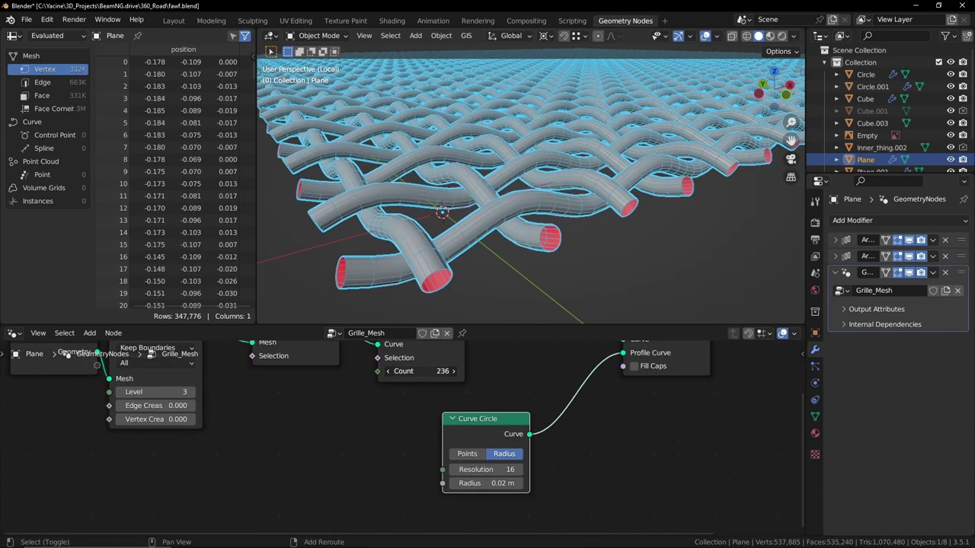
- Expose the Curve Circle's radius as a group input and set it to 0.01 m in the modifier
scroll(381, 413, down, 2)
middle_drag(381, 414, 409, 425)
scroll(408, 425, down, 2)
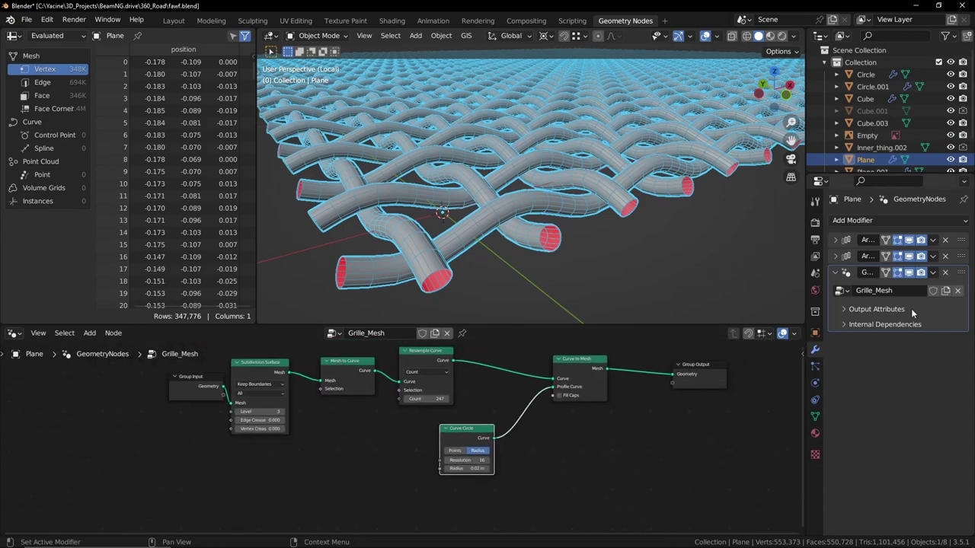
scroll(507, 425, up, 1)
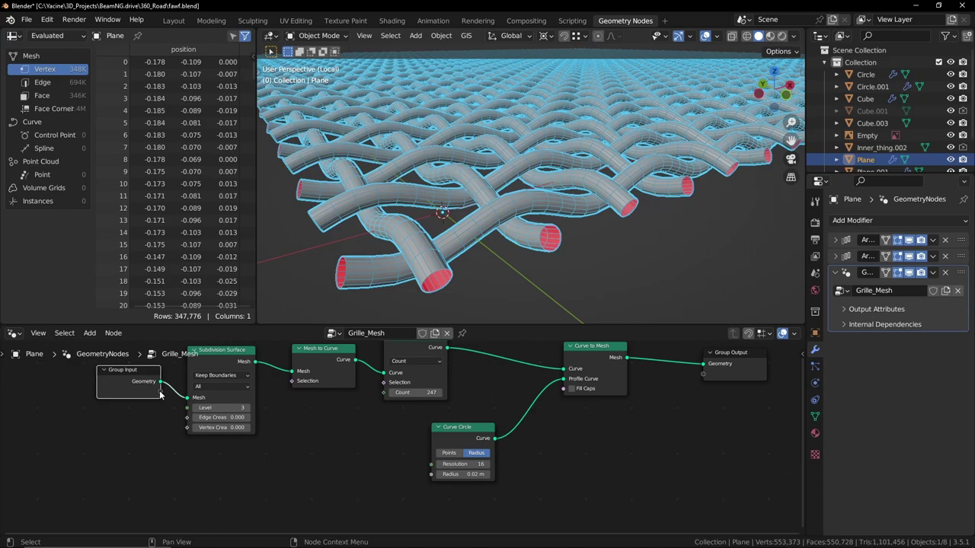
drag(159, 393, 157, 422)
drag(244, 482, 433, 474)
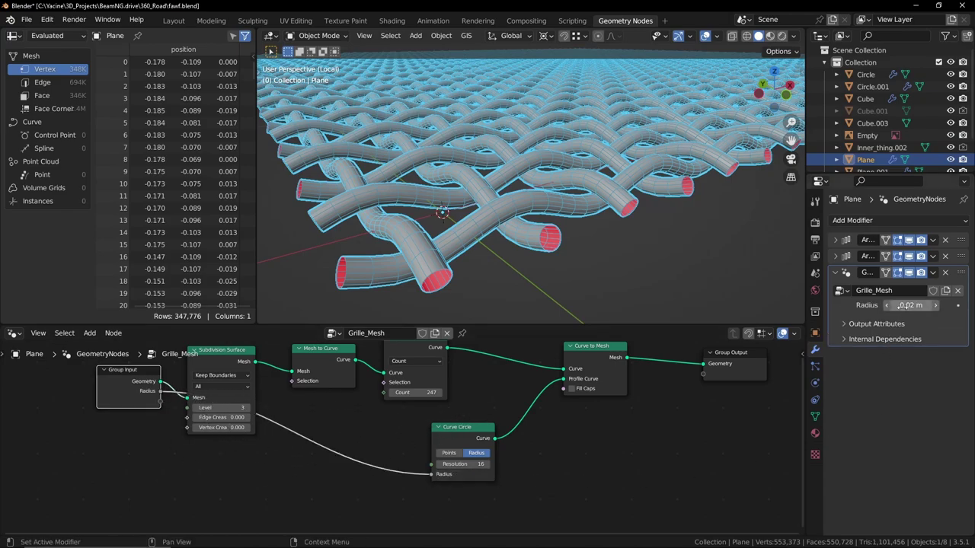
mouse_move(904, 306)
mouse_down()
mouse_move(920, 305)
mouse_move(904, 306)
mouse_up()
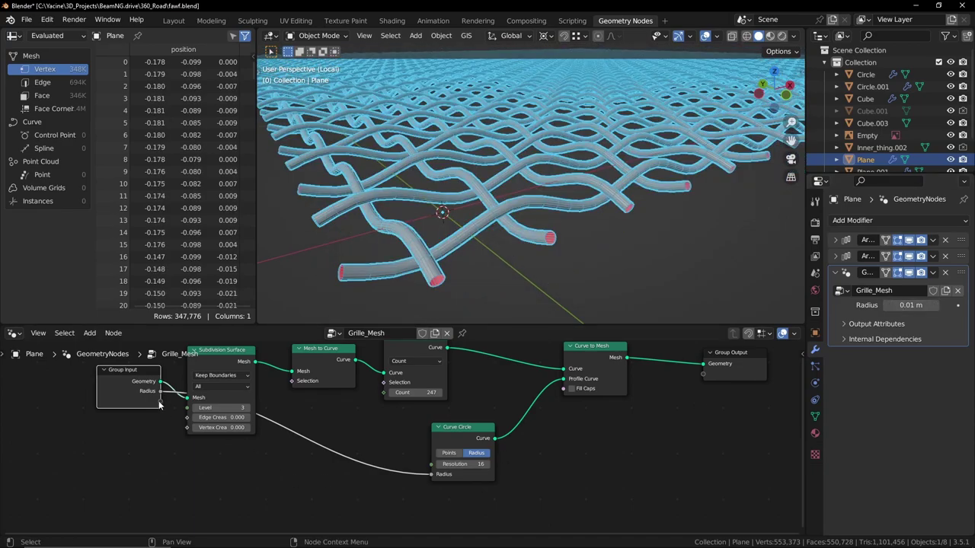
- Expose the Resample Curve count and Curve Circle resolution as group inputs, and move Group Output farther from Curve to Mesh
drag(160, 402, 383, 397)
drag(160, 411, 435, 466)
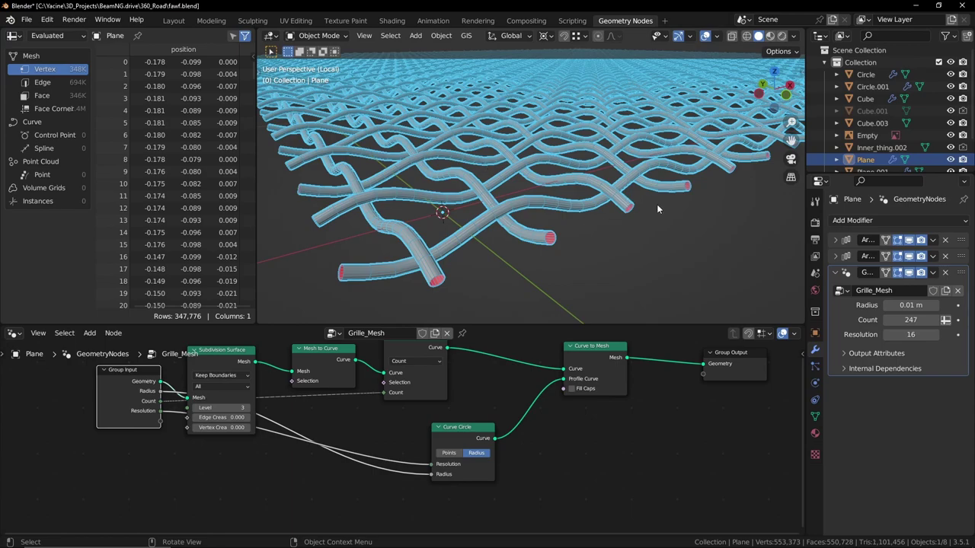
click(936, 320)
drag(911, 320, 936, 320)
middle_drag(721, 425, 620, 439)
drag(655, 384, 708, 383)
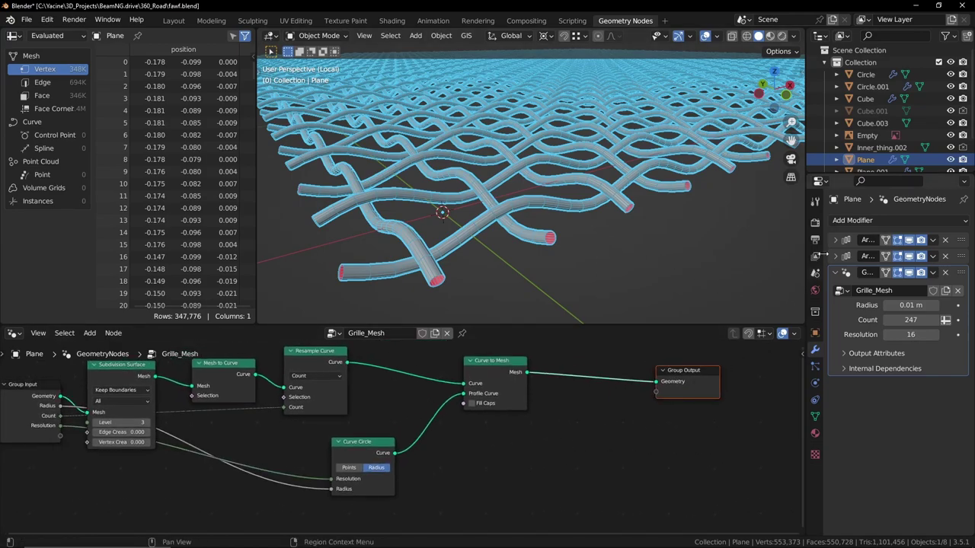
- Switch the viewport to rendered shading and hide the overlays
click(782, 36)
key(alt+shift+z)
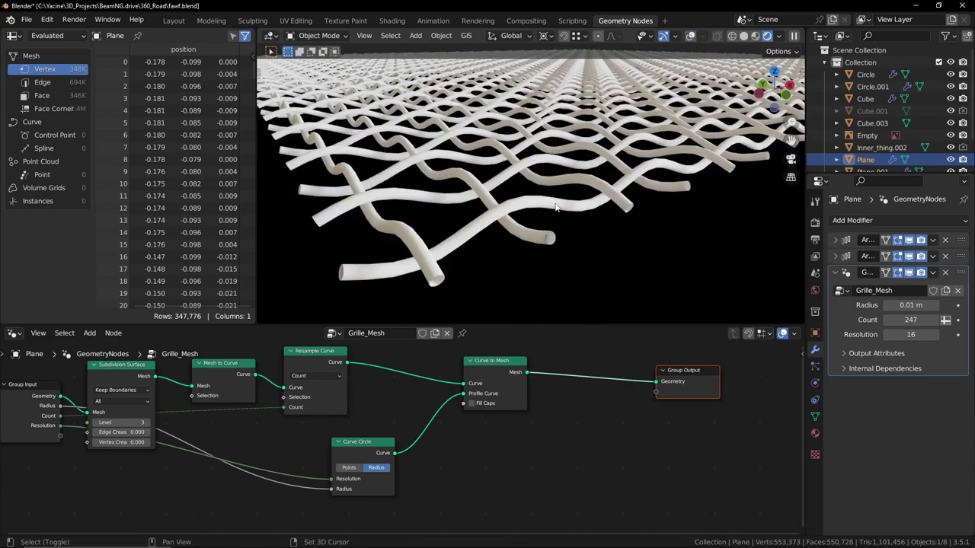
shift+middle_drag(555, 210, 571, 224)
- Create a new material on the wire mesh plane and set its base color to red
click(815, 433)
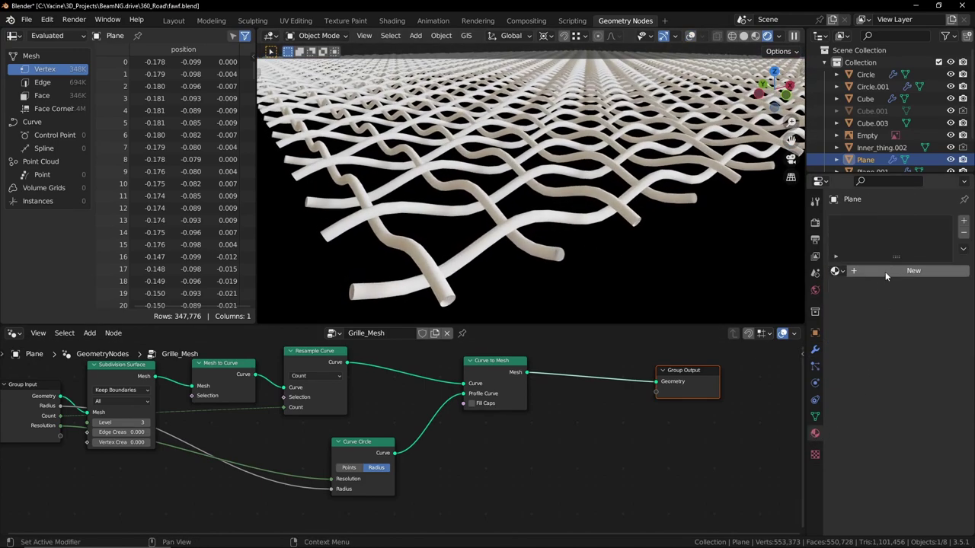
click(926, 271)
click(922, 375)
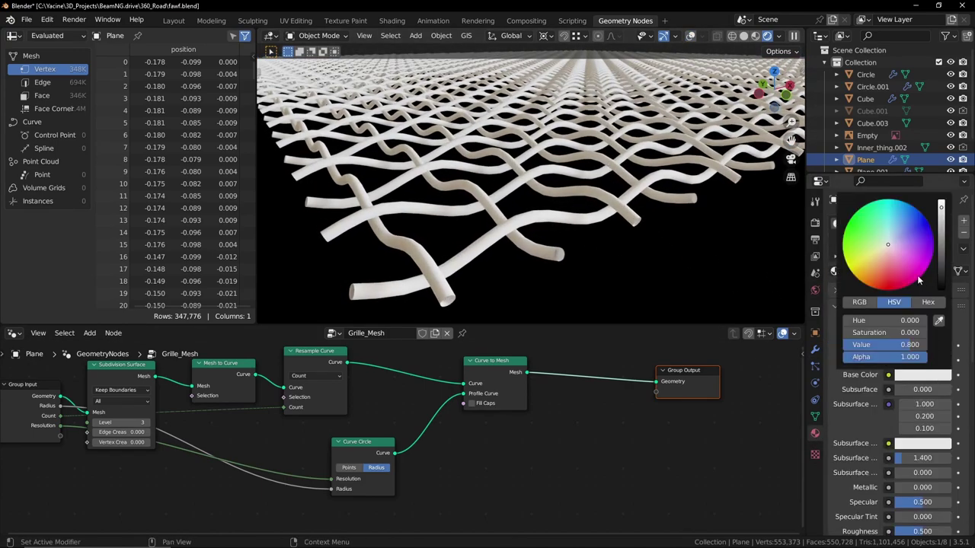
click(889, 275)
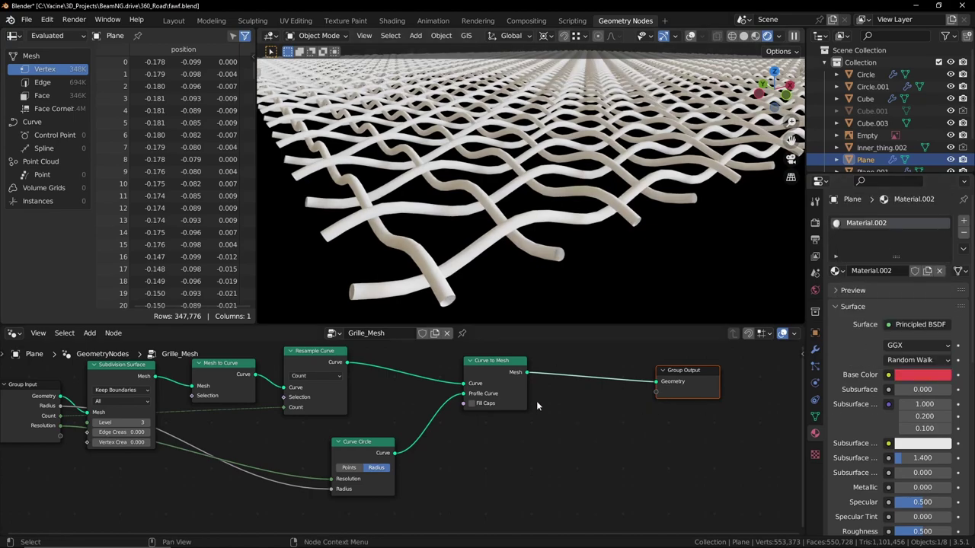
- Add a Set Material node between Curve to Mesh and Group Output, moving Group Output aside to make room
middle_drag(694, 438, 669, 441)
drag(669, 384, 713, 375)
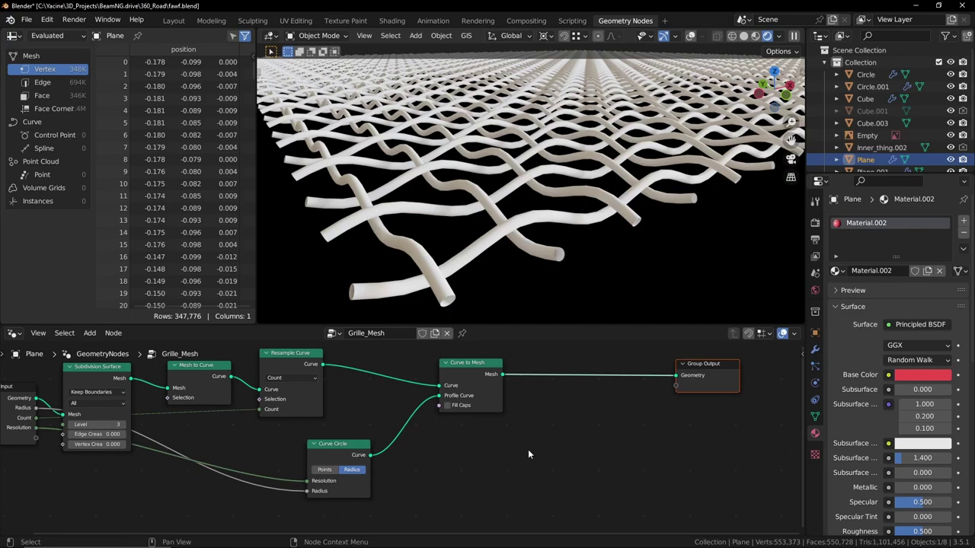
key(shift+a)
text(s)
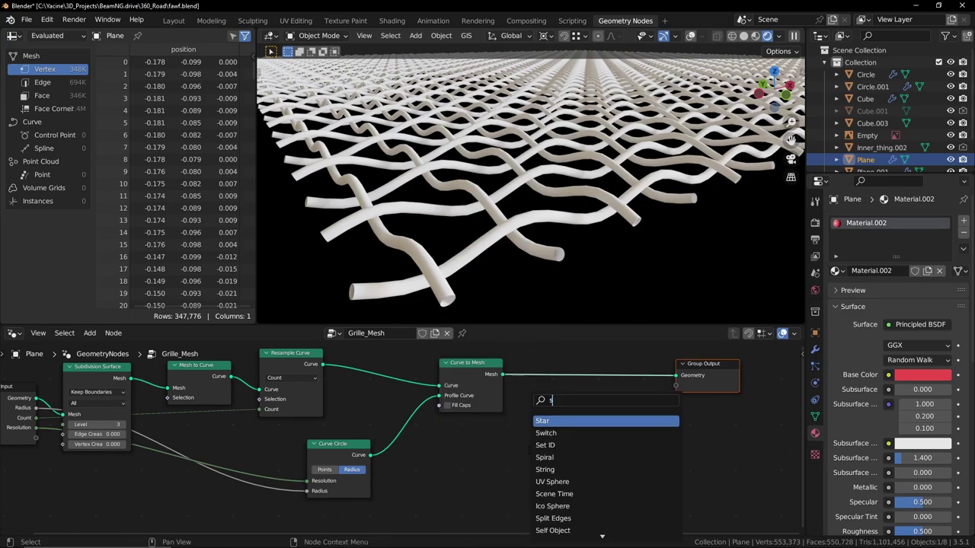
text(et mater)
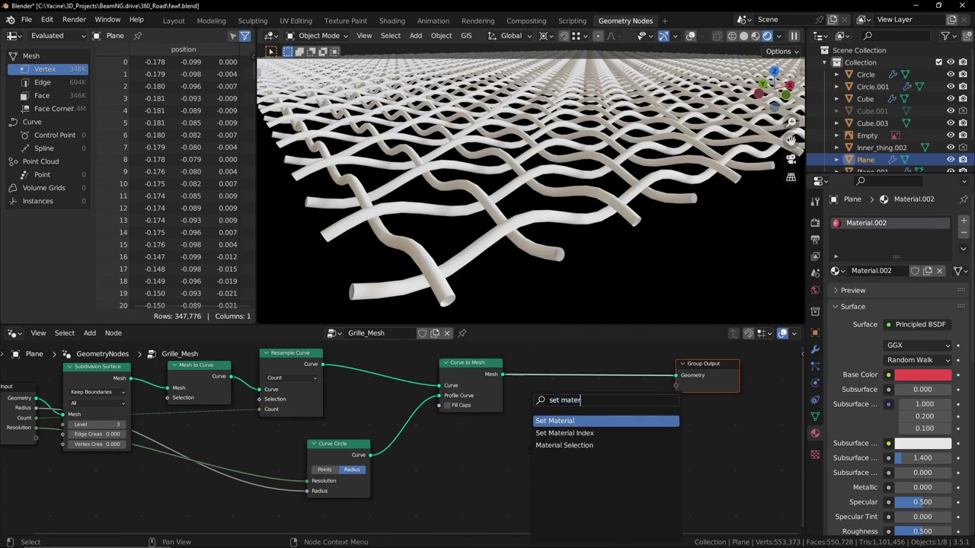
key(Return)
click(568, 360)
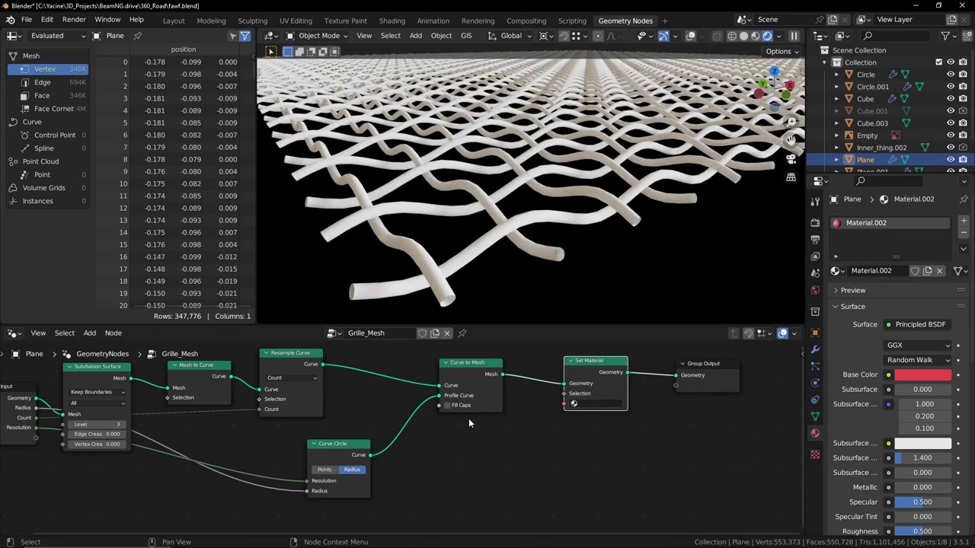
- Expose the Set Material node's material as a group input and assign the Black material in the modifier
scroll(468, 423, down, 1)
click(815, 350)
drag(63, 438, 556, 409)
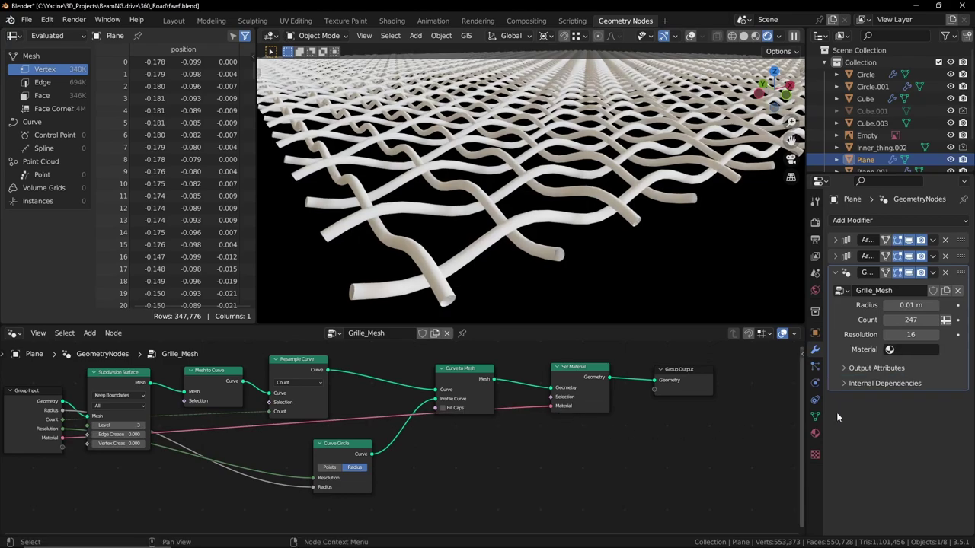
click(908, 350)
click(862, 367)
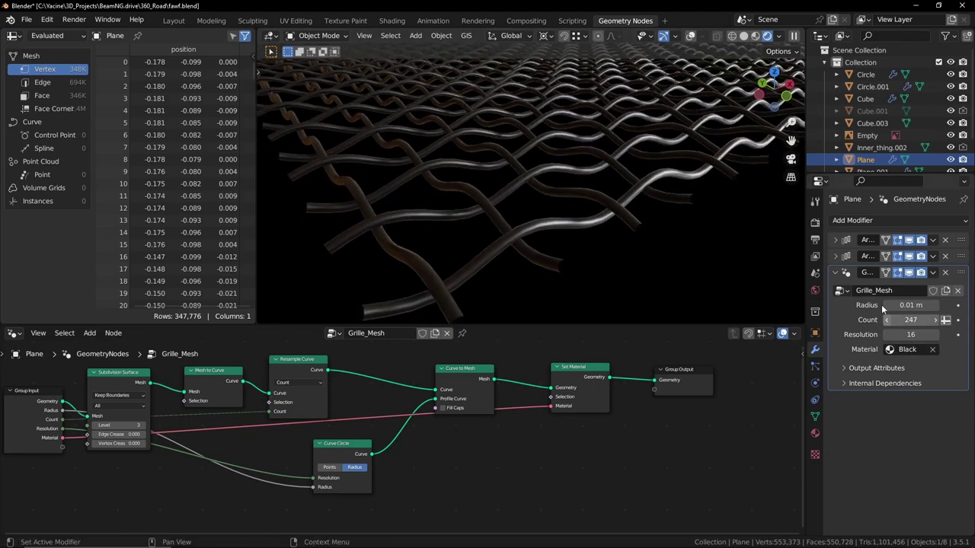
- Switch to the Modeling workspace and leave local view to show the whole microphone
scroll(458, 180, down, 5)
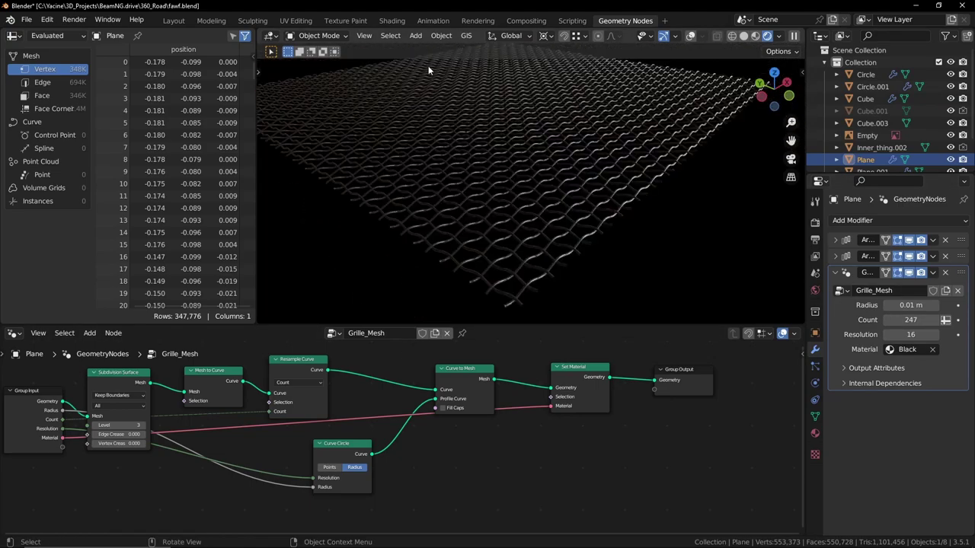
click(202, 22)
key(Tab)
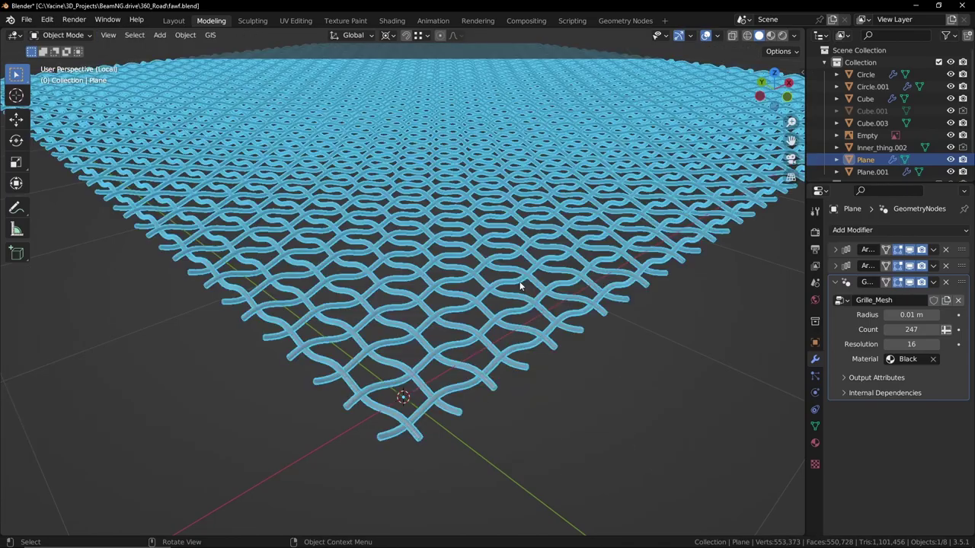
scroll(517, 289, down, 4)
key(slash)
- Scale the wire mesh in top view and move it toward the flattened disc
mouse_move(502, 320)
middle_down()
mouse_move(439, 334)
mouse_move(496, 262)
mouse_move(478, 331)
mouse_move(503, 315)
middle_up()
scroll(438, 329, down, 4)
scroll(502, 316, up, 2)
scroll(358, 239, up, 1)
key(s)
click(438, 183)
key(g)
click(396, 220)
- Rescale the wire mesh and reposition it to overlap the flattened disc
scroll(395, 220, up, 2)
shift+middle_drag(395, 220, 493, 426)
scroll(456, 306, up, 6)
key(s)
click(463, 316)
key(g)
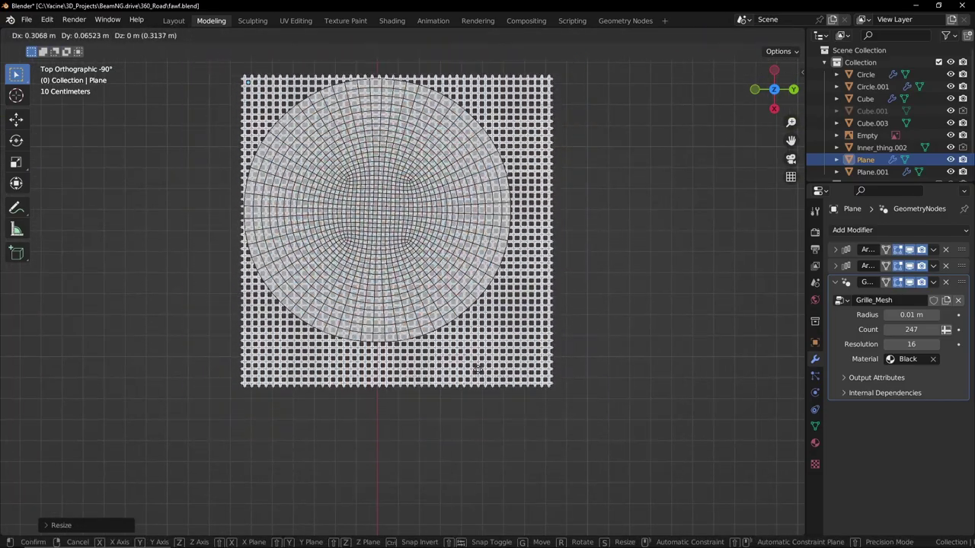
click(472, 335)
- Set the transform pivot point to Median Point and scale the wire mesh close to the disc's diameter
key(s)
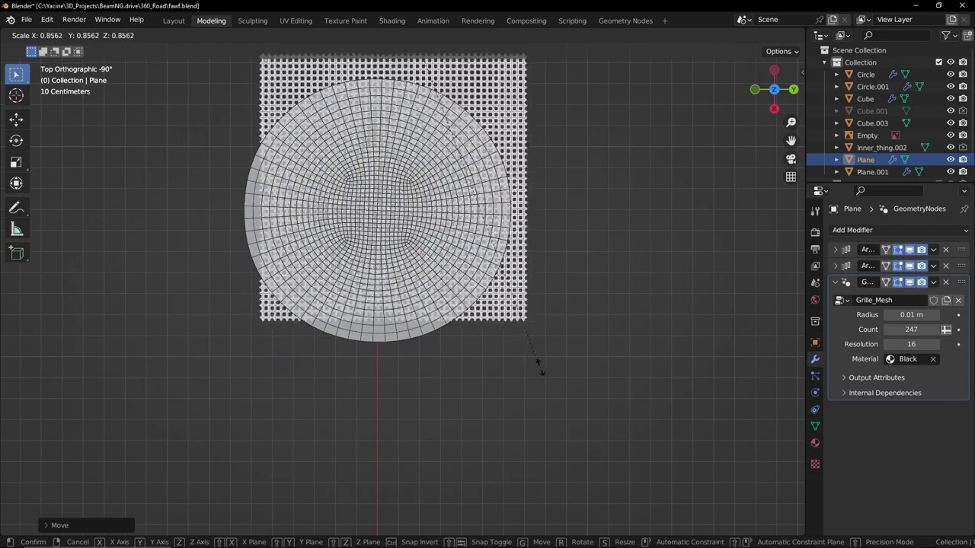
key(Escape)
scroll(431, 135, down, 4)
click(387, 36)
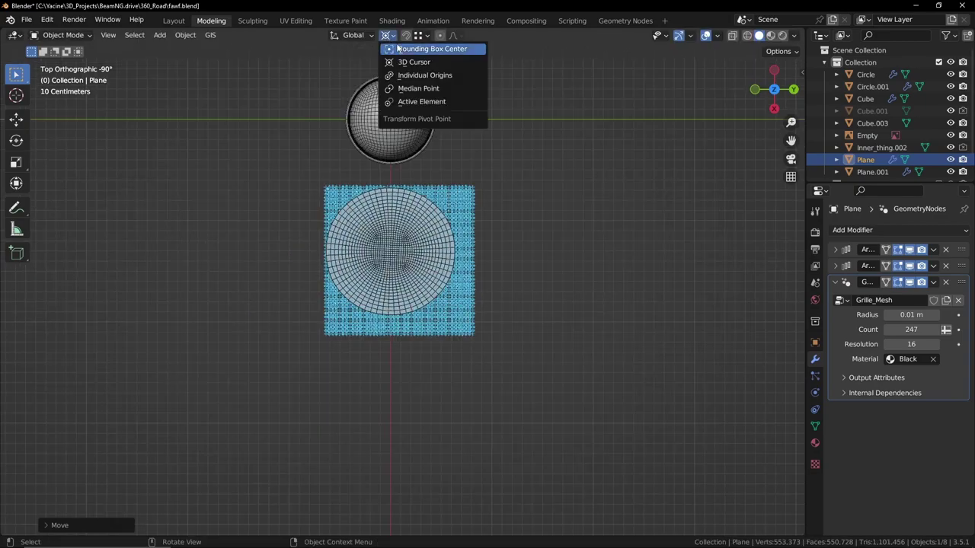
click(431, 90)
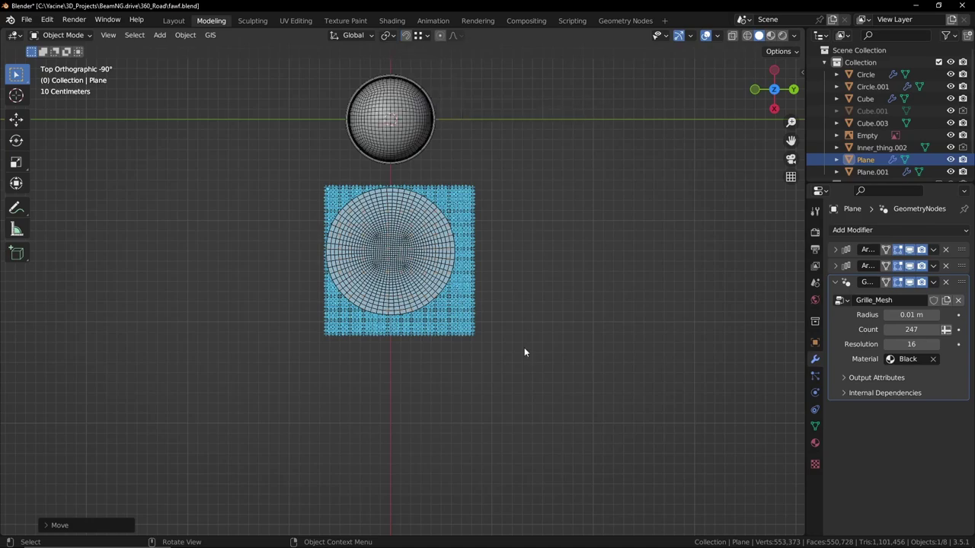
key(s)
click(495, 340)
scroll(494, 340, up, 5)
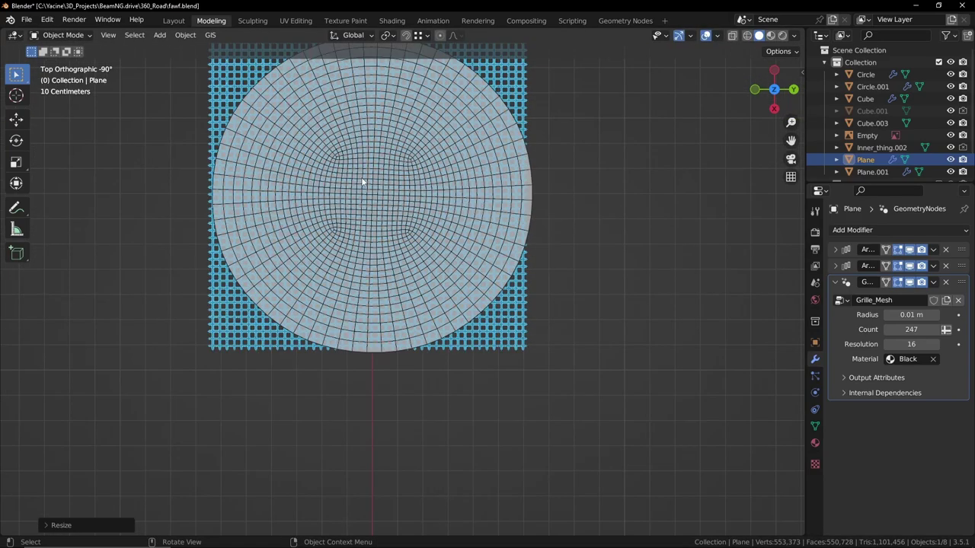
- Fine-tune the wire mesh's position and scale so its edges line up with the disc's outline
key(g)
click(416, 143)
shift+middle_drag(417, 143, 428, 242)
key(g)
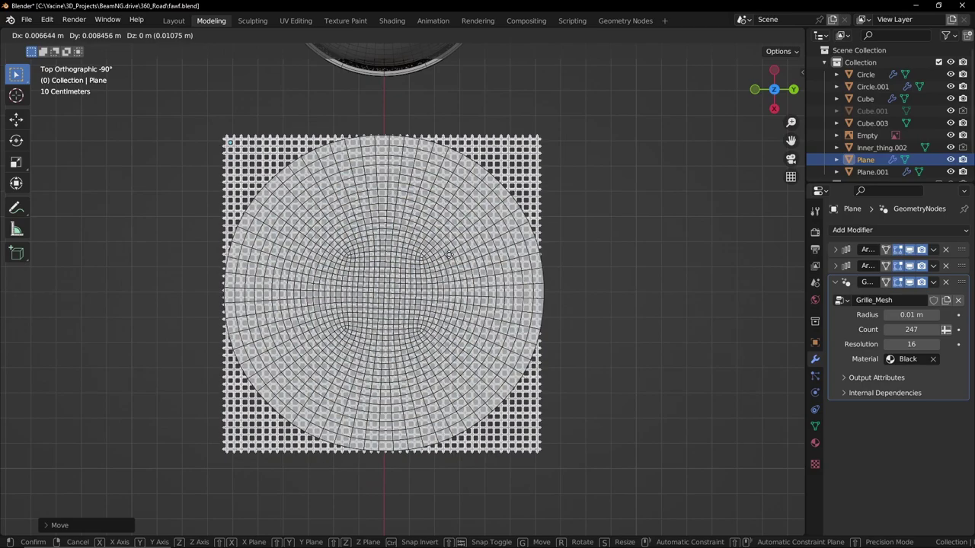
key(s)
click(572, 283)
key(g)
click(573, 279)
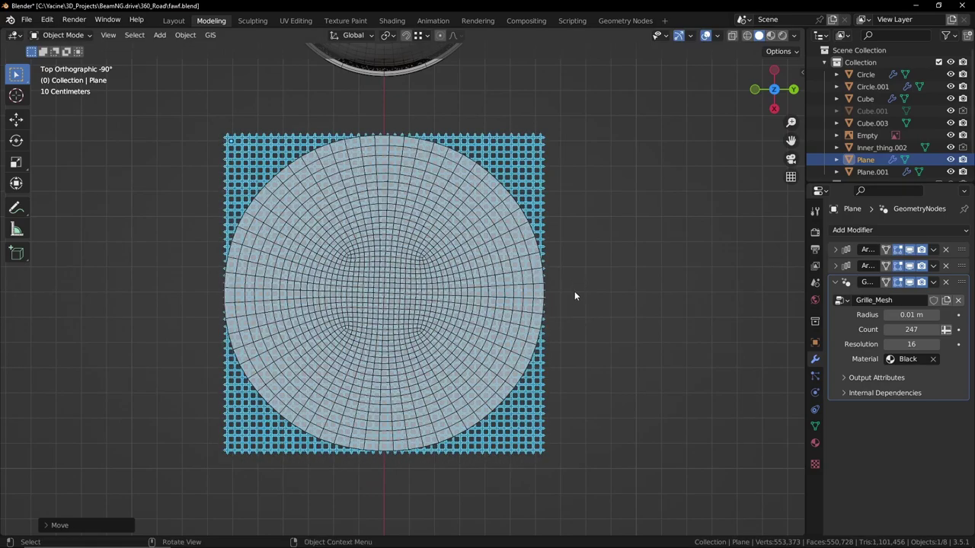
- Move the wire mesh along the Z axis in side view to the height of the flattened disc
middle_drag(572, 296, 468, 388)
scroll(514, 291, down, 3)
key(g)
key(z)
click(448, 156)
scroll(521, 239, up, 9)
shift+middle_drag(449, 156, 442, 450)
scroll(442, 450, up, 4)
shift+middle_drag(317, 370, 404, 359)
scroll(404, 359, up, 1)
key(g)
key(z)
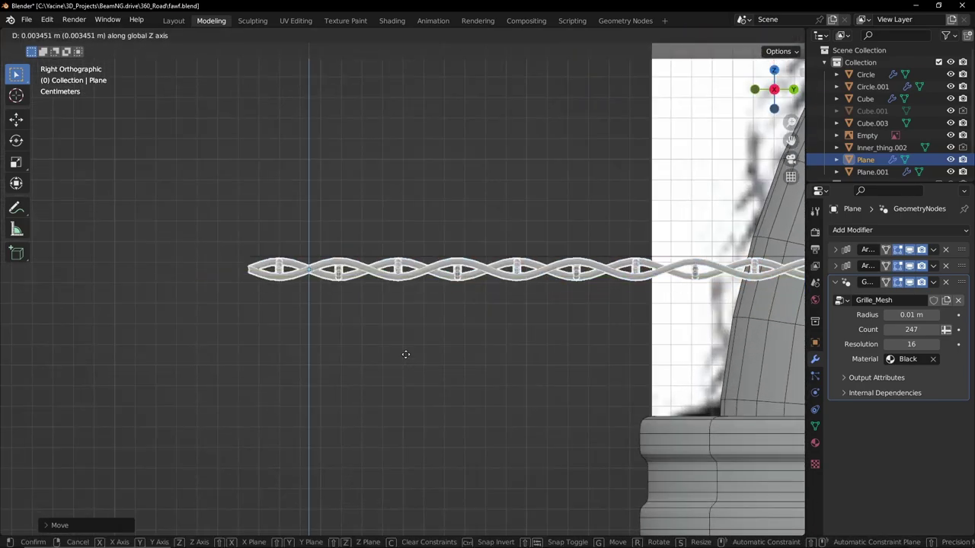
click(405, 354)
- Nudge the wire mesh along the Z axis so it sits just beneath the disc's plane
scroll(378, 333, up, 2)
scroll(358, 305, up, 1)
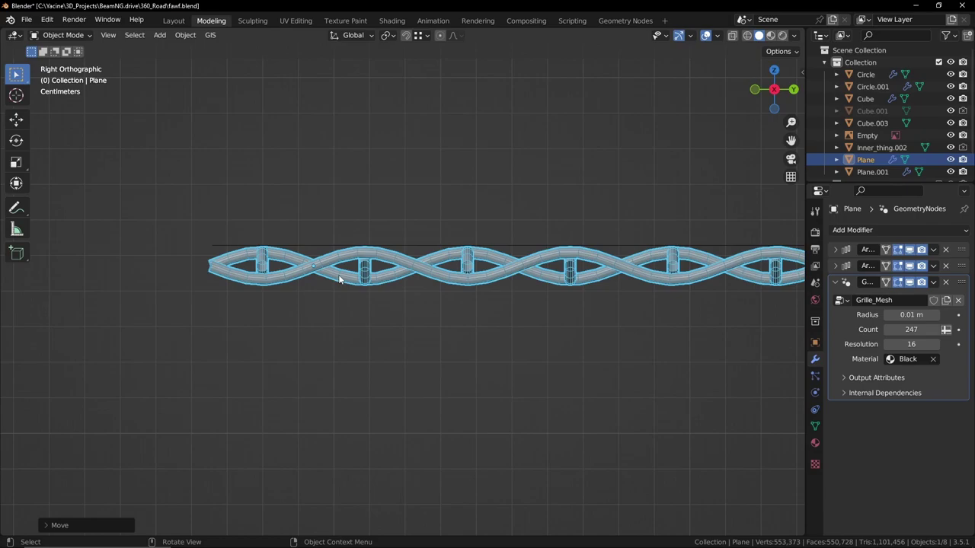
key(g)
key(z)
drag(309, 273, 313, 297)
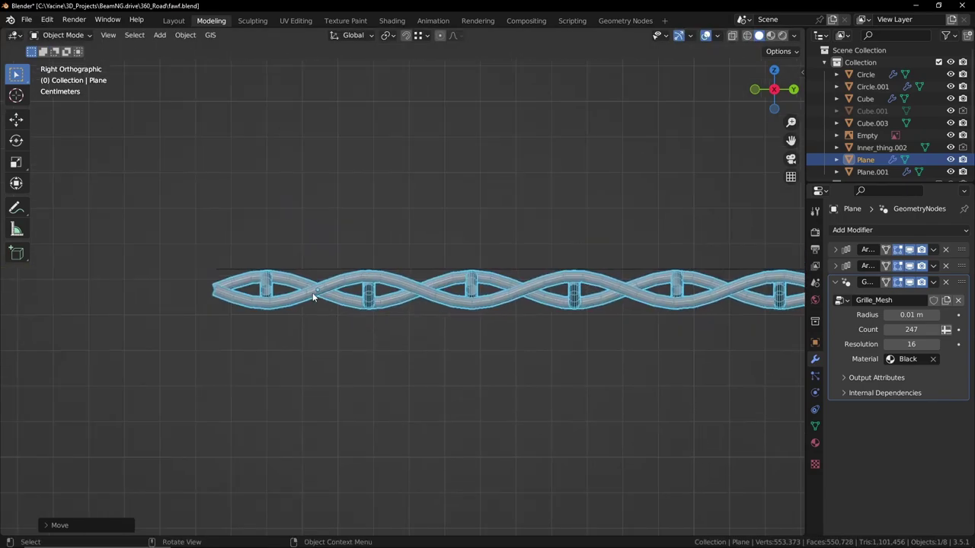
key(g)
key(z)
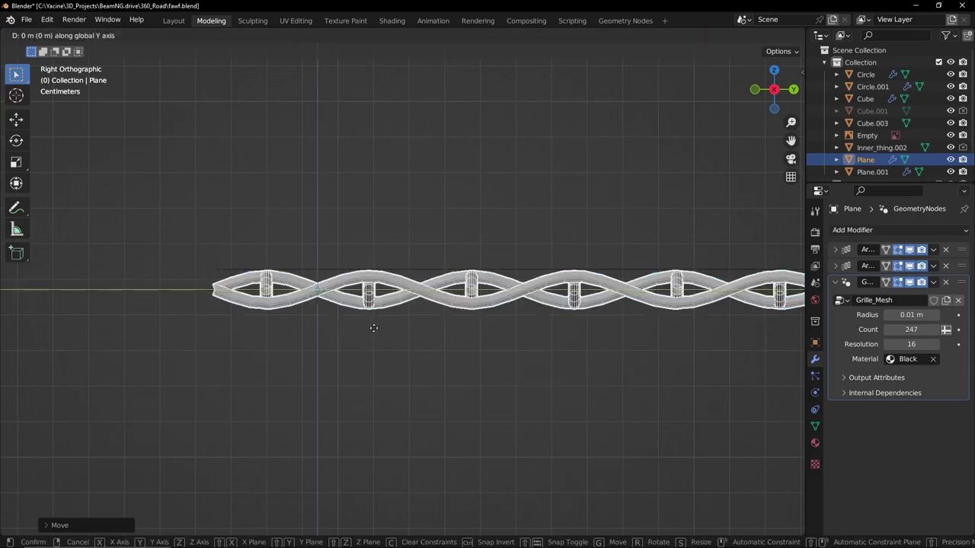
click(358, 313)
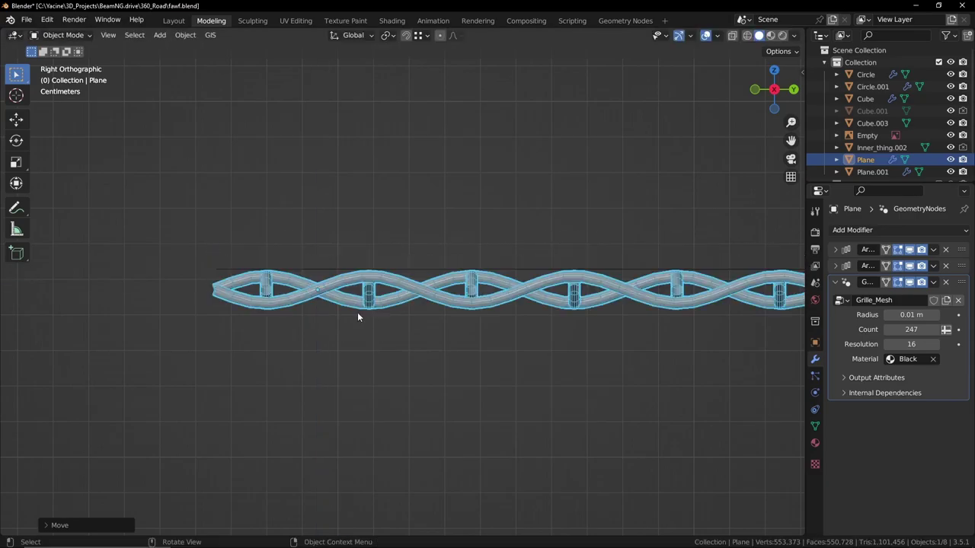
- Select the flattened disc and preview its shape change with Shape Control, ending back at 1.00
scroll(597, 284, down, 14)
middle_drag(598, 285, 455, 283)
scroll(471, 344, up, 5)
scroll(454, 283, down, 3)
scroll(477, 323, up, 5)
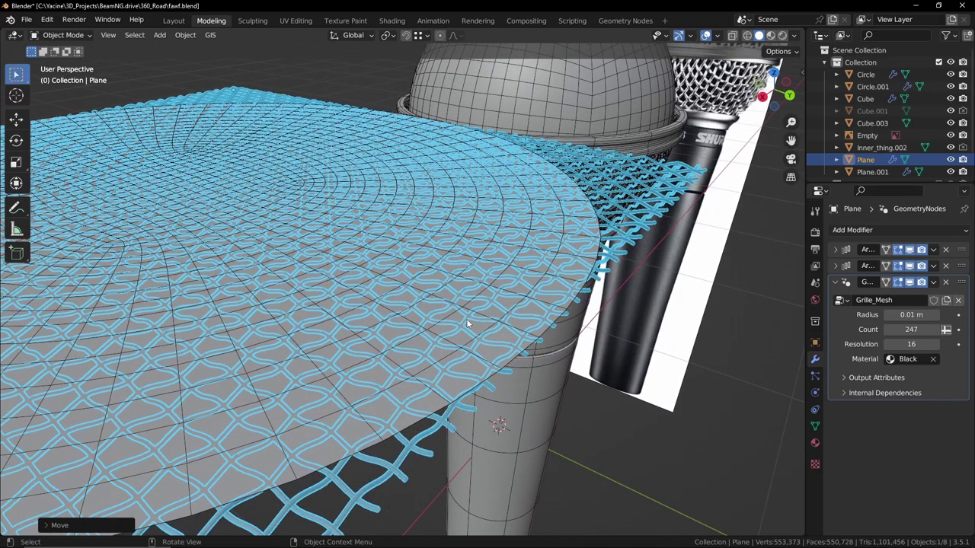
shift+middle_drag(290, 323, 268, 343)
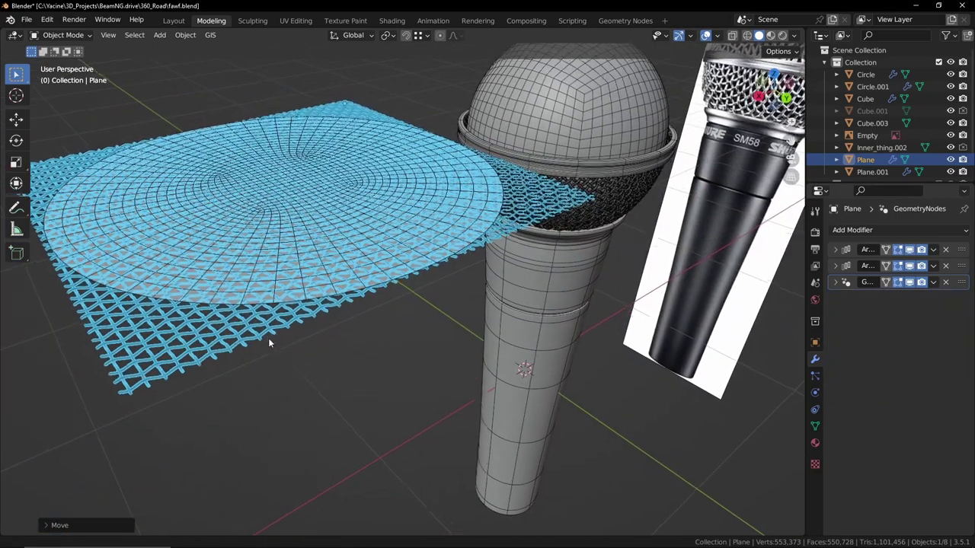
scroll(268, 338, up, 1)
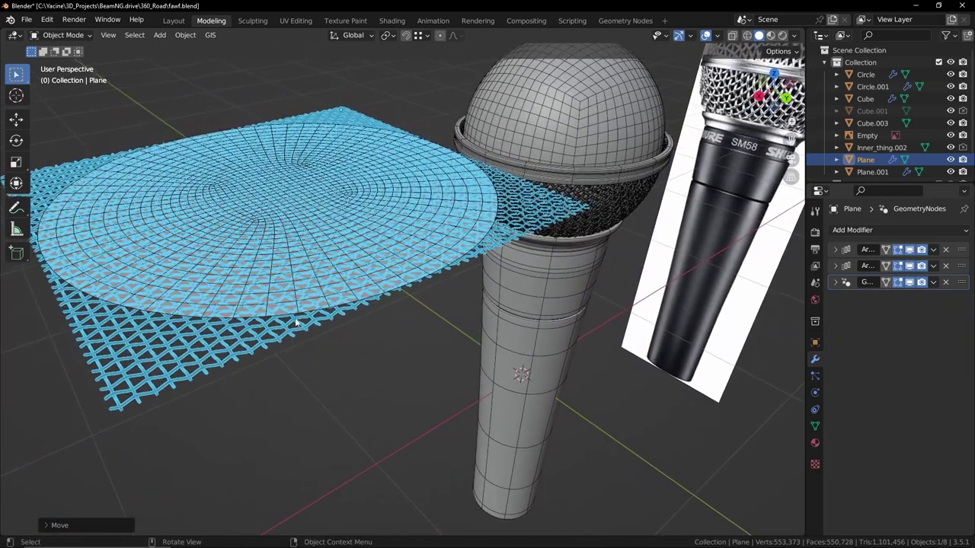
click(369, 258)
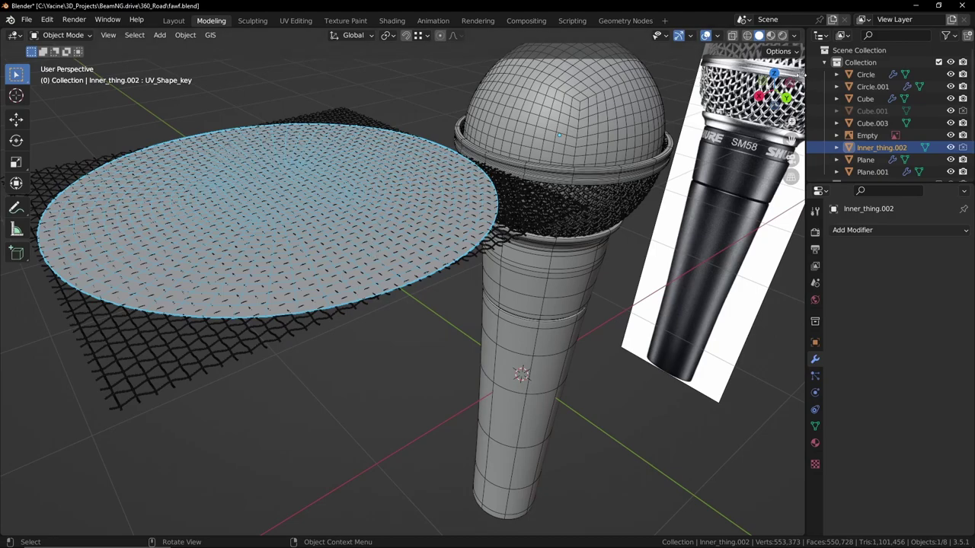
key(n)
drag(724, 274, 587, 275)
drag(754, 274, 781, 274)
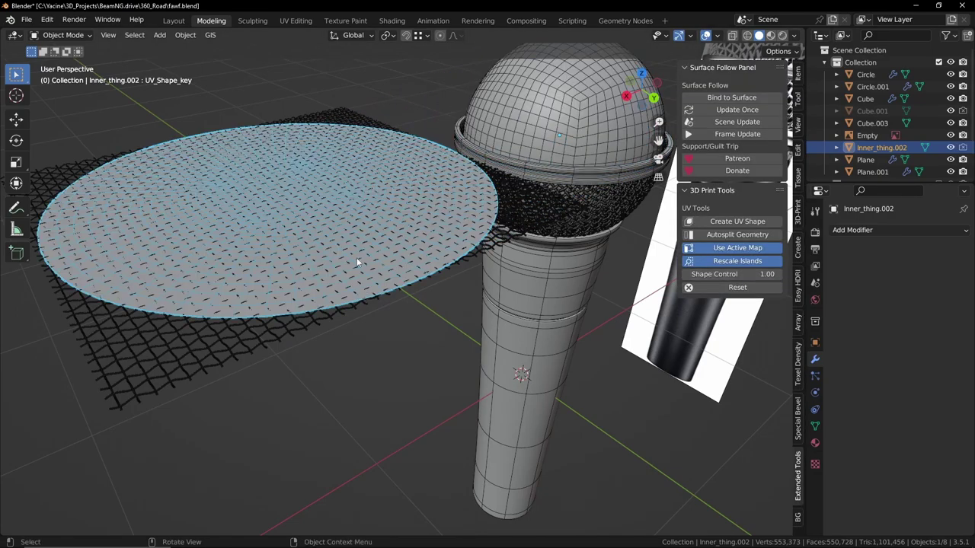
- Add a Surface Deform modifier to the wire mesh, target the flattened disc Inner_thing.002, and bind it
click(228, 345)
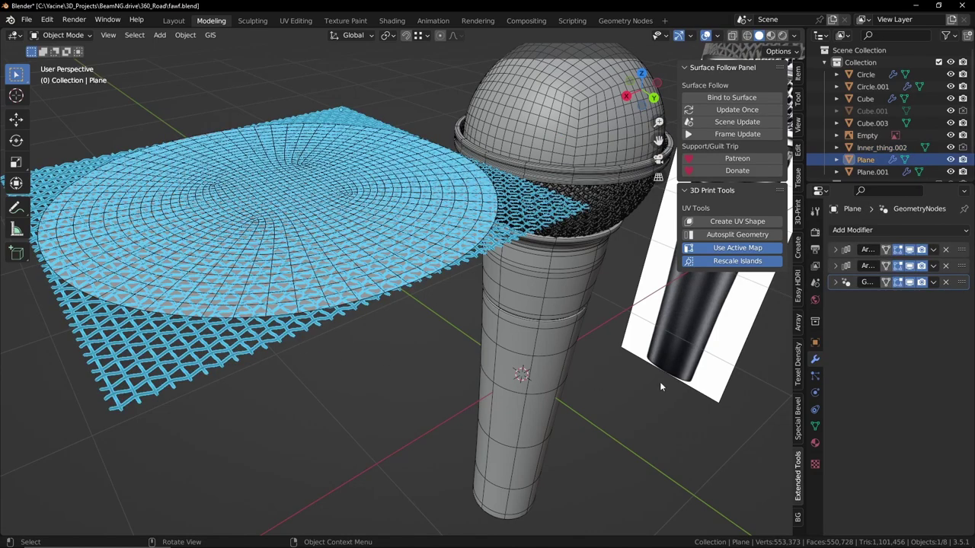
click(853, 230)
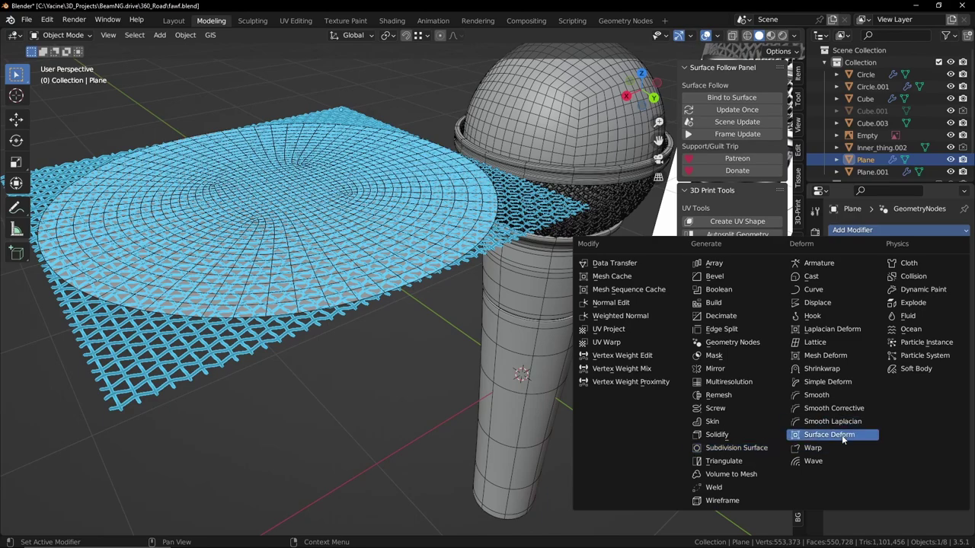
click(830, 435)
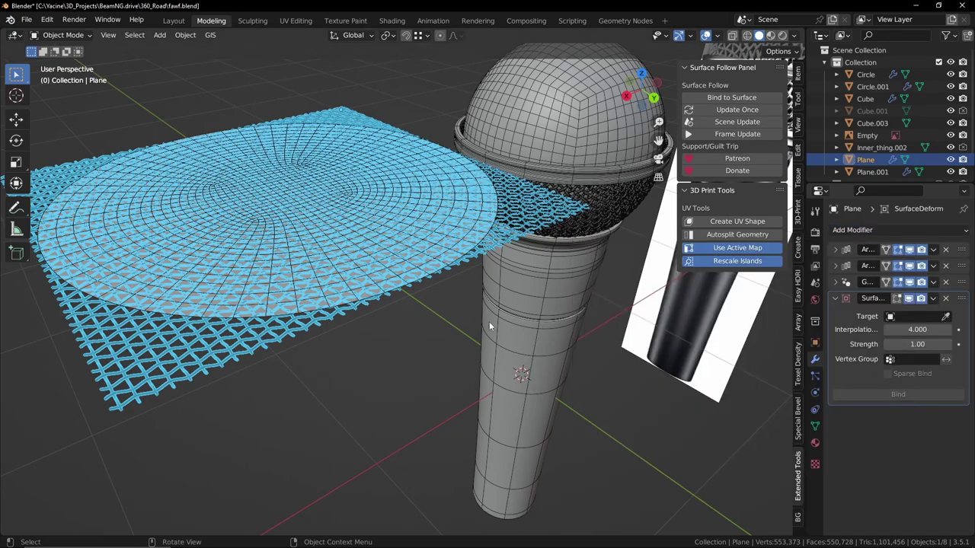
click(947, 317)
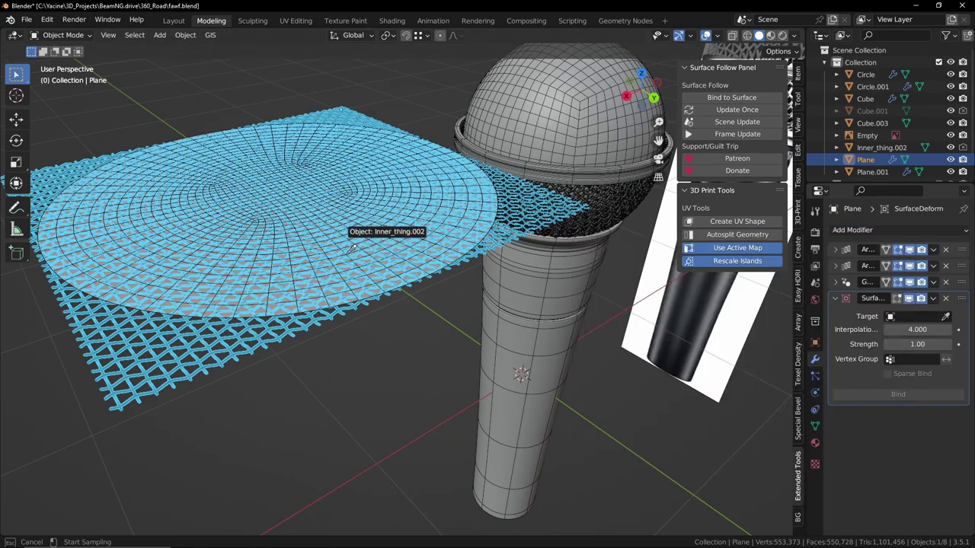
click(359, 241)
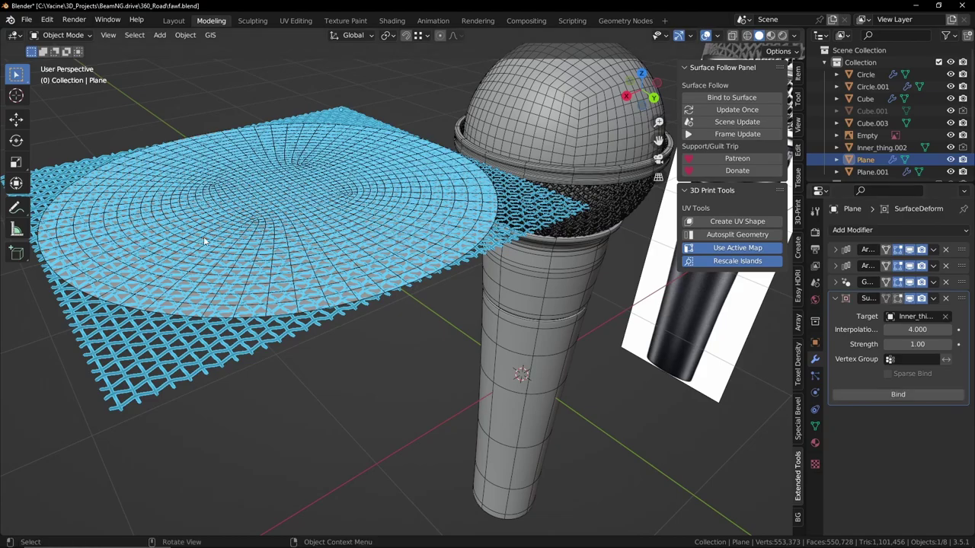
scroll(438, 301, up, 5)
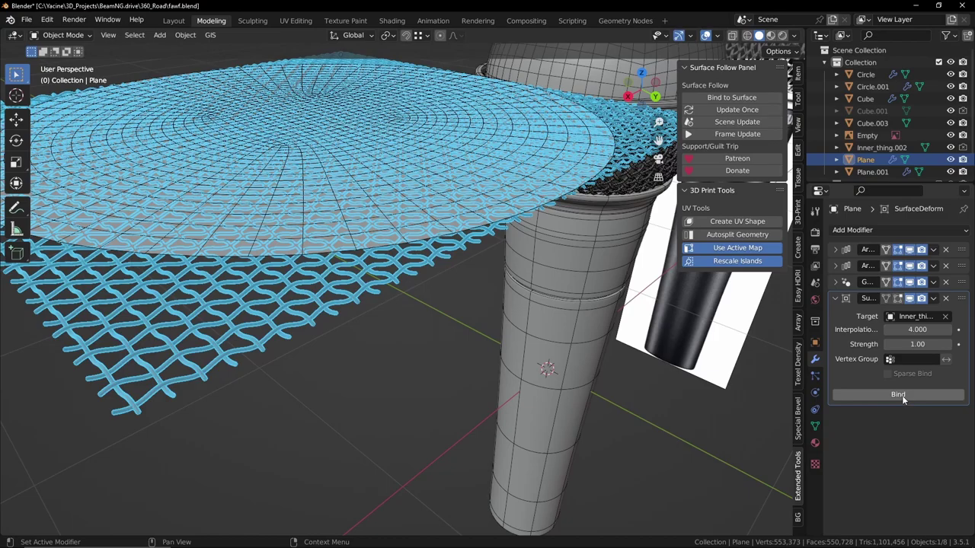
click(902, 395)
scroll(397, 278, down, 3)
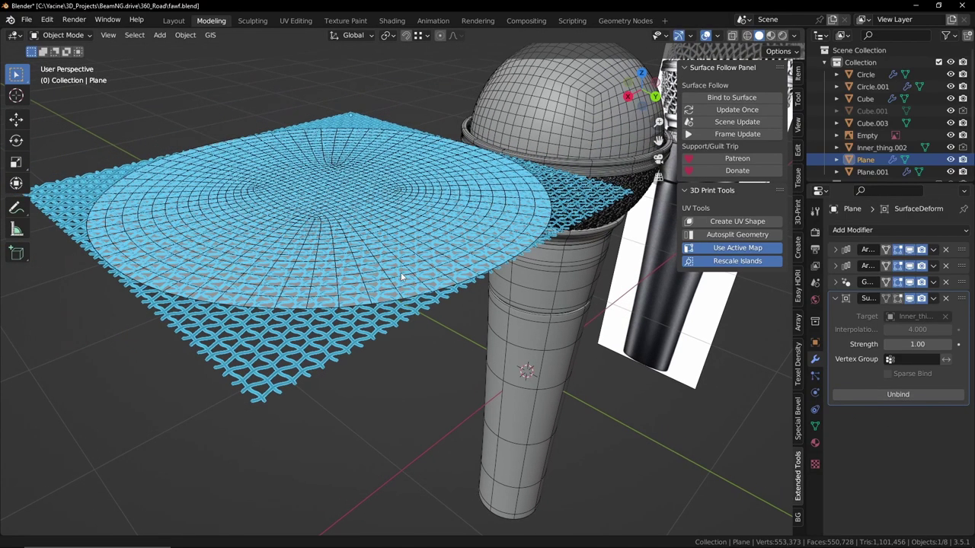
- Select the flattened disc, set its Shape Control to 0.00 to wrap the wire mesh onto the dome, and hide the disc
click(397, 245)
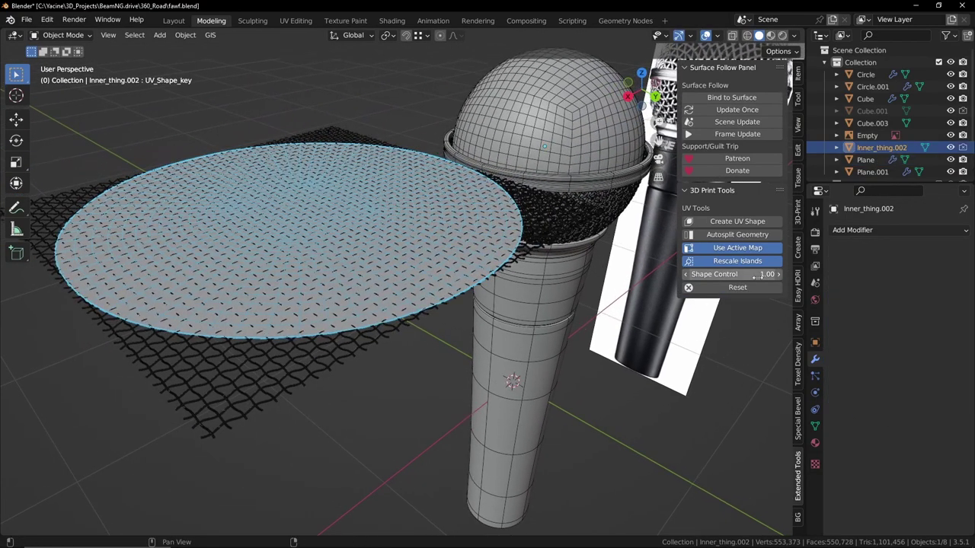
drag(733, 274, 711, 285)
shift+middle_drag(563, 303, 450, 267)
shift+middle_drag(743, 328, 595, 330)
scroll(579, 381, up, 4)
scroll(459, 351, down, 5)
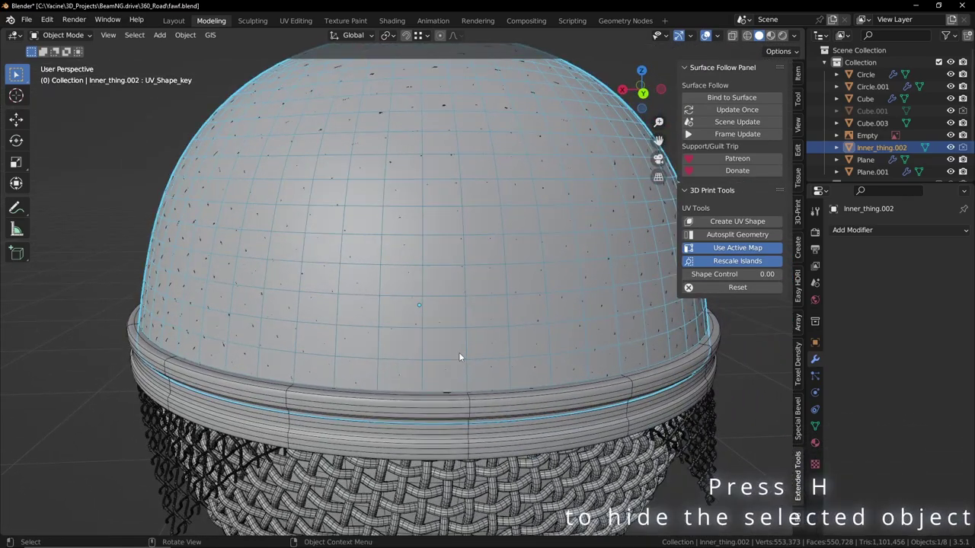
key(h)
scroll(456, 369, up, 5)
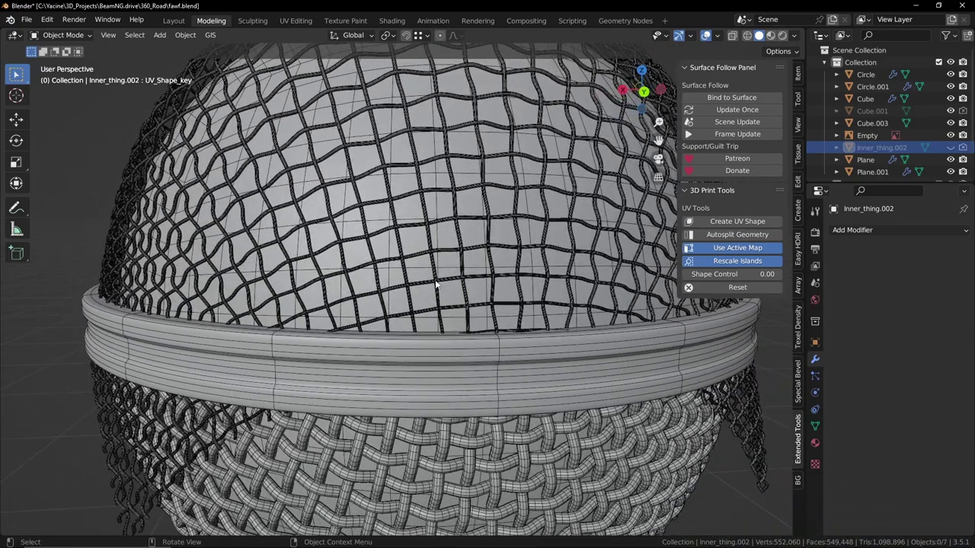
- Select the wire mesh, turn off the viewport overlays, and examine the wire shape and thickness across the dome
click(436, 284)
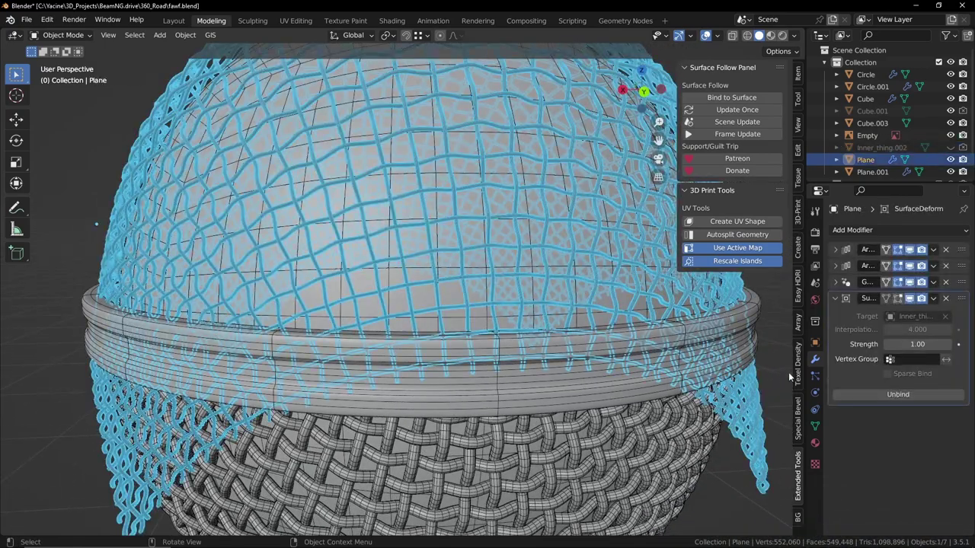
scroll(460, 279, down, 4)
middle_drag(460, 279, 442, 326)
scroll(441, 326, up, 4)
key(shift+alt+z)
scroll(474, 356, up, 2)
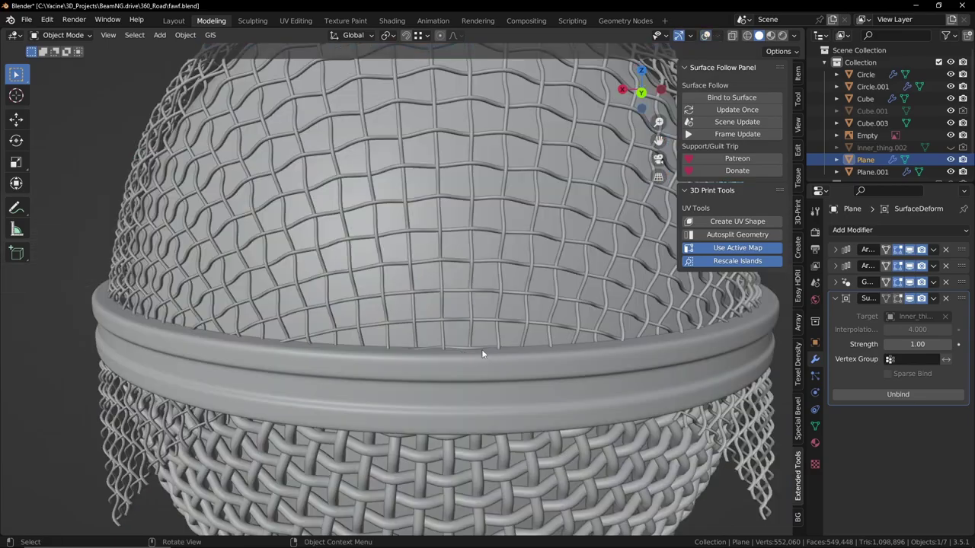
scroll(474, 357, down, 3)
scroll(478, 355, up, 5)
scroll(477, 354, up, 2)
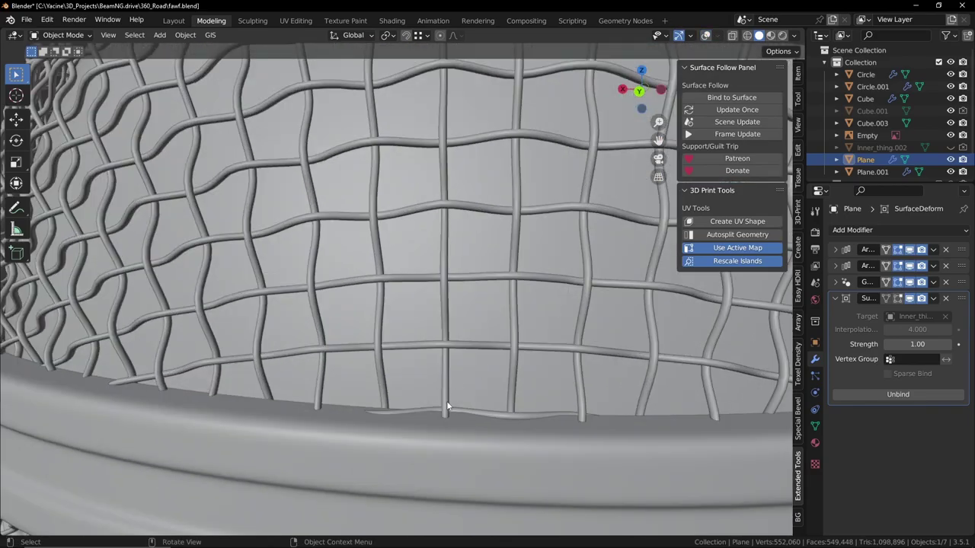
scroll(443, 401, down, 5)
middle_drag(422, 349, 487, 319)
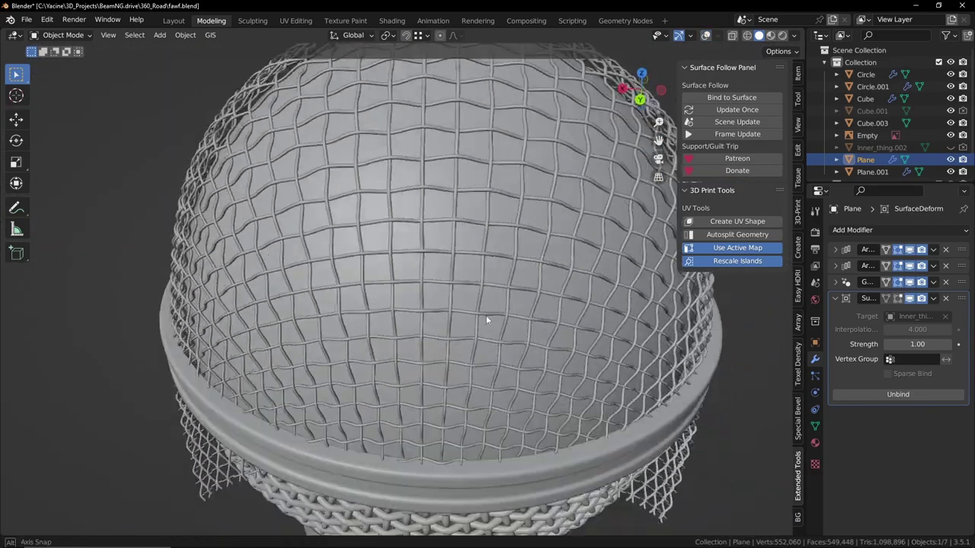
scroll(457, 350, up, 8)
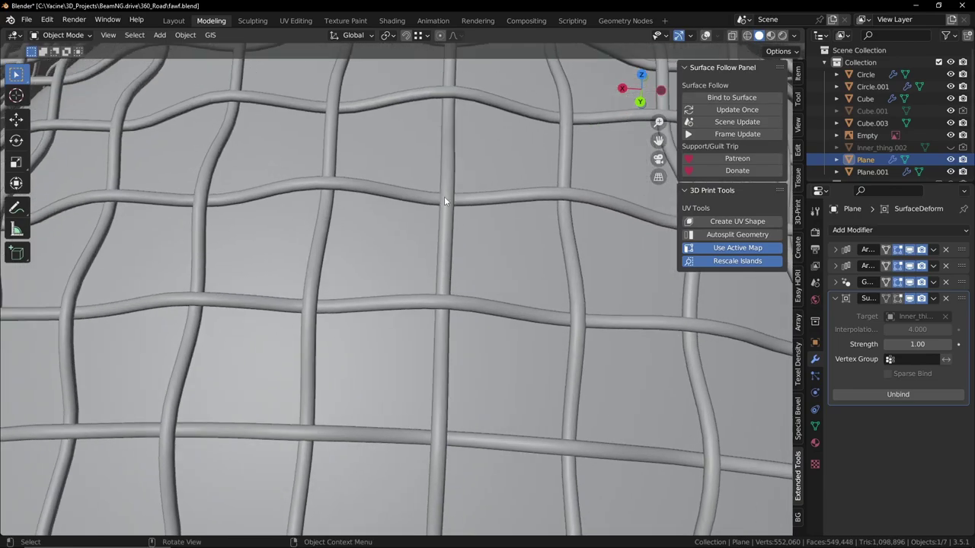
scroll(451, 229, down, 7)
mouse_move(462, 324)
middle_down()
mouse_move(466, 357)
mouse_move(452, 216)
mouse_move(420, 300)
mouse_move(472, 311)
mouse_move(469, 319)
middle_up()
scroll(439, 263, up, 4)
scroll(472, 326, down, 5)
middle_drag(513, 346, 525, 365)
scroll(502, 310, down, 4)
- Try thickening the wires by raising the Grille_Mesh modifier's Radius to 0.19 m
click(835, 282)
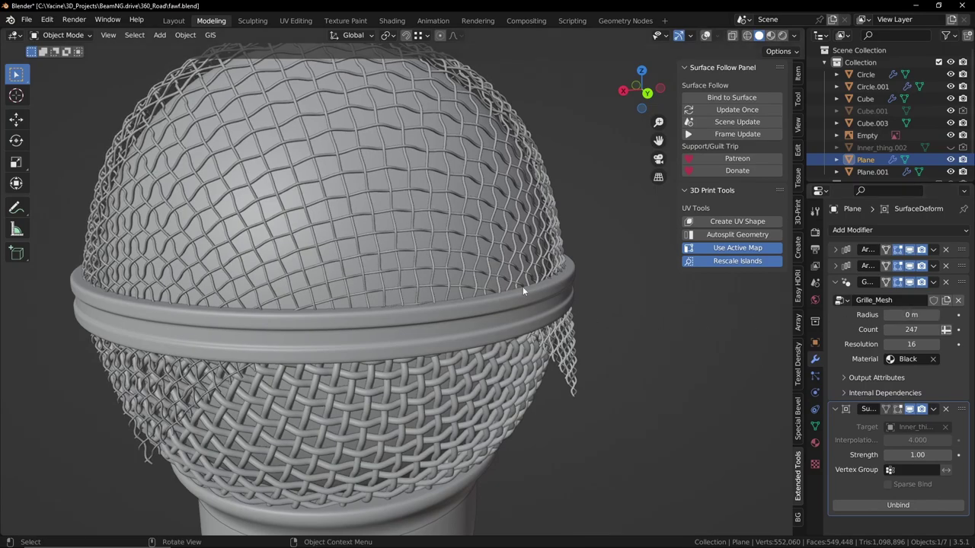
middle_drag(522, 307, 509, 296)
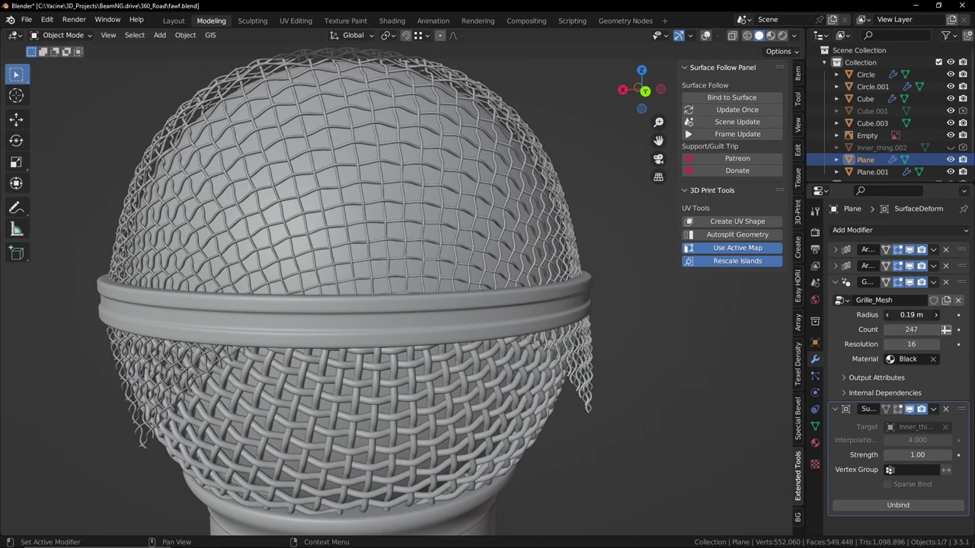
click(836, 282)
scroll(437, 304, down, 2)
middle_drag(438, 304, 457, 313)
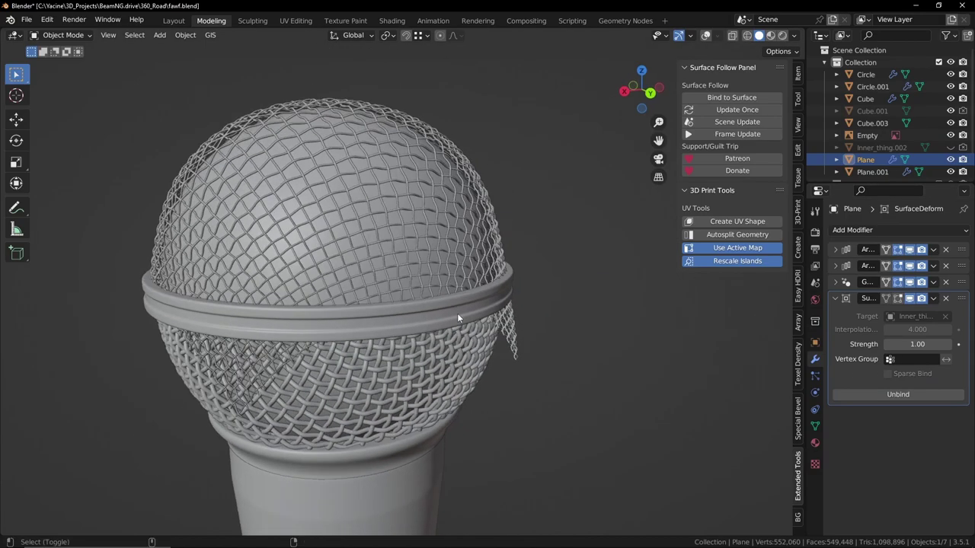
- Show the overlays, unhide the disc Inner_thing.002, and set its Shape Control back to 1.00
key(alt+shift+z)
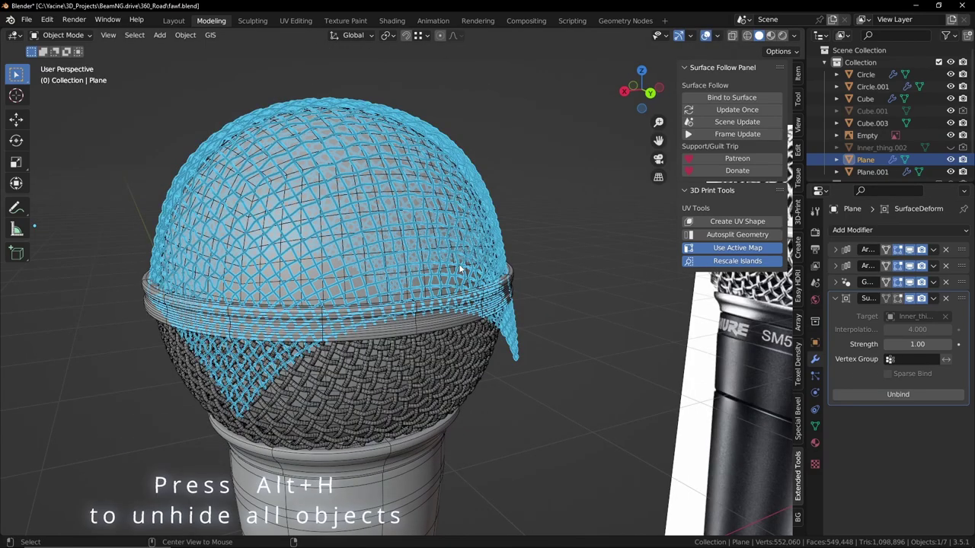
key(alt+h)
click(419, 240)
drag(723, 274, 780, 274)
key(KP_Decimal)
middle_drag(461, 342, 414, 214)
- Unbind the wire mesh's Surface Deform modifier, move it above the Grille_Mesh modifier, and bind it again
click(542, 334)
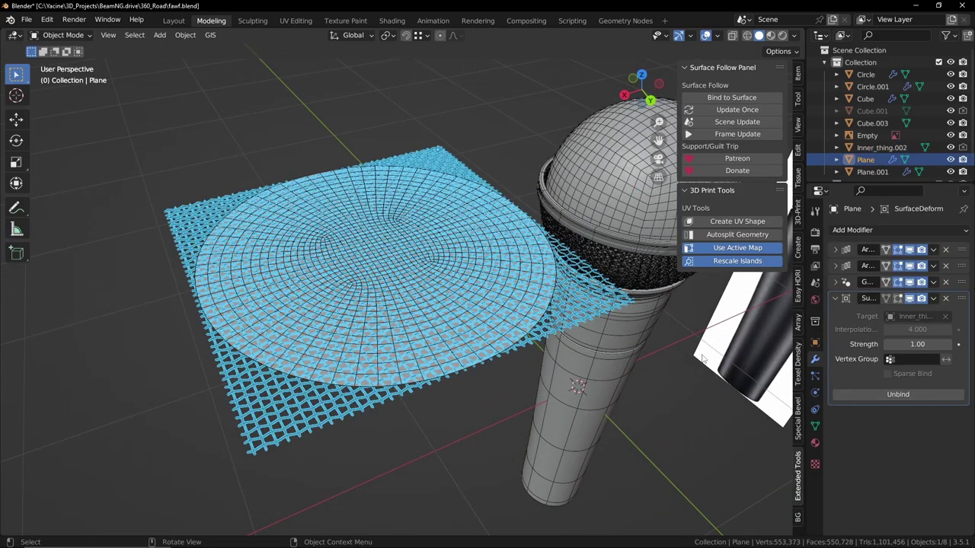
click(907, 396)
drag(962, 303, 962, 283)
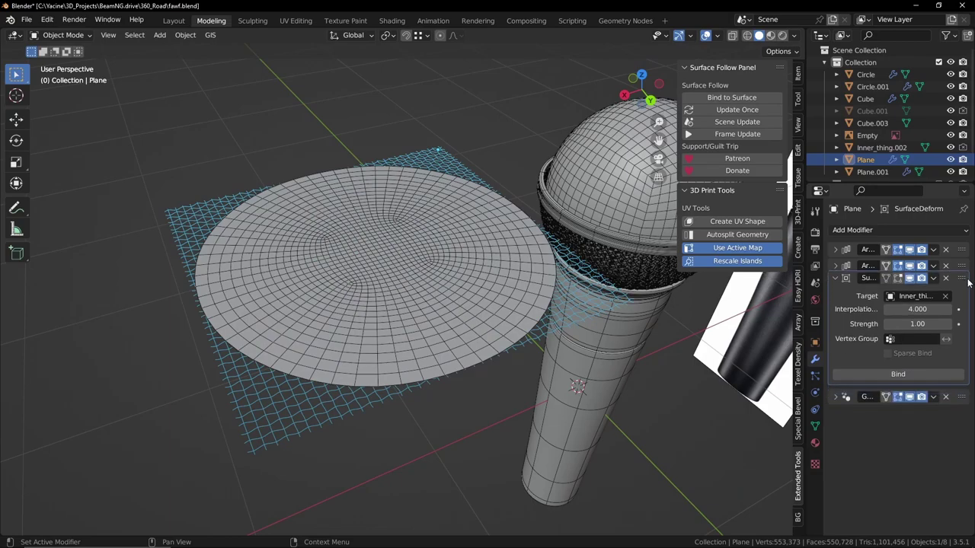
click(890, 380)
- Select the disc, set its Shape Control to 0.00, and hide it to reveal the rebound wire mesh on the dome
middle_drag(490, 344, 366, 321)
click(384, 307)
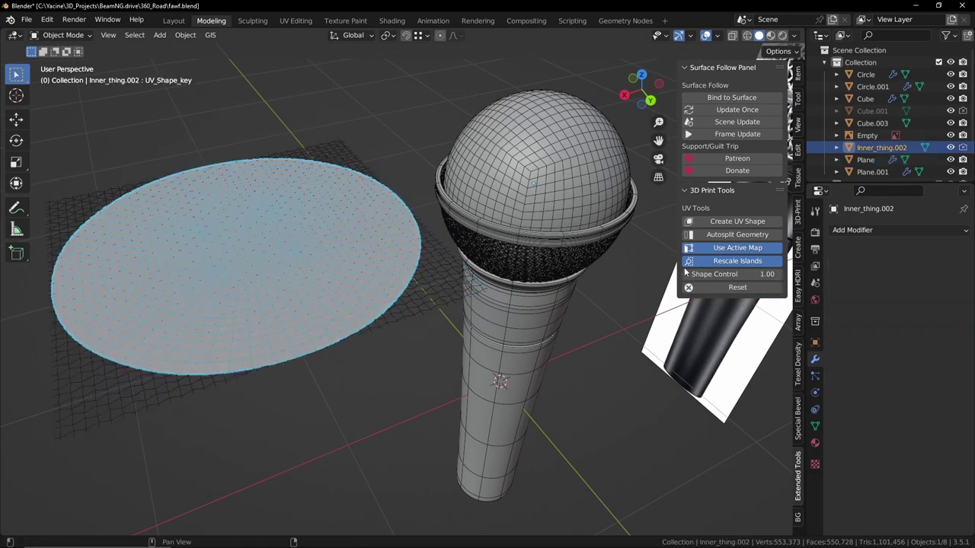
drag(743, 274, 683, 275)
shift+middle_drag(570, 293, 499, 330)
scroll(505, 304, up, 3)
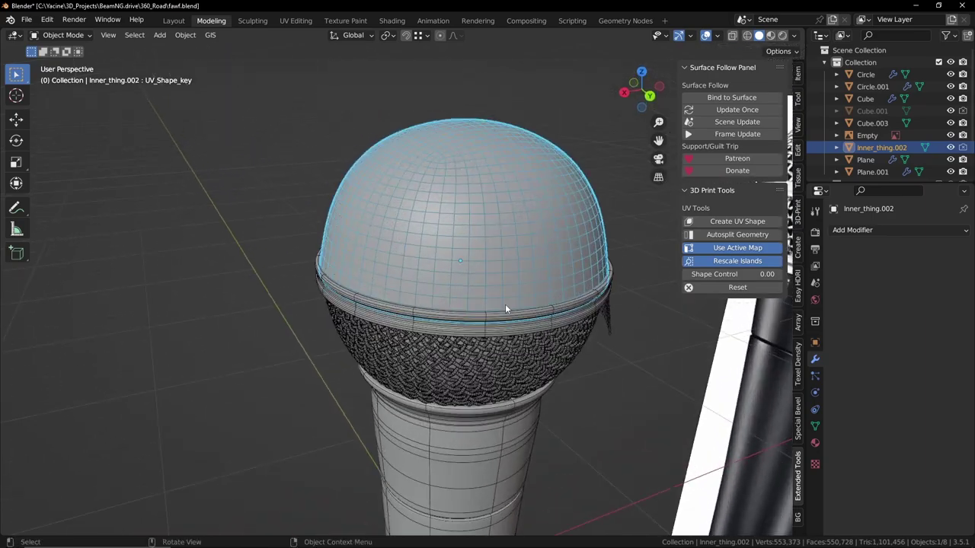
key(h)
scroll(603, 335, up, 2)
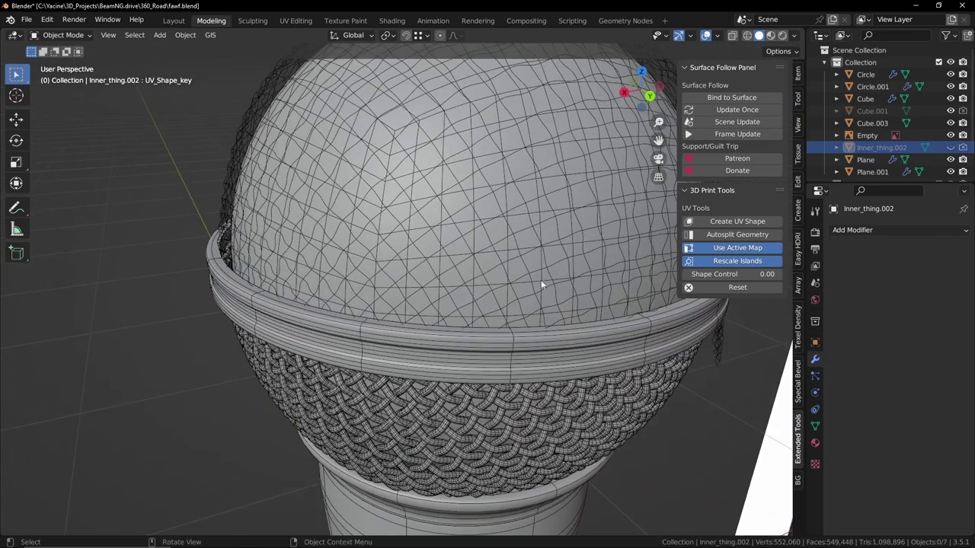
- Select the wire mesh on the dome and set the Grille_Mesh Radius to 0.03 m
click(528, 268)
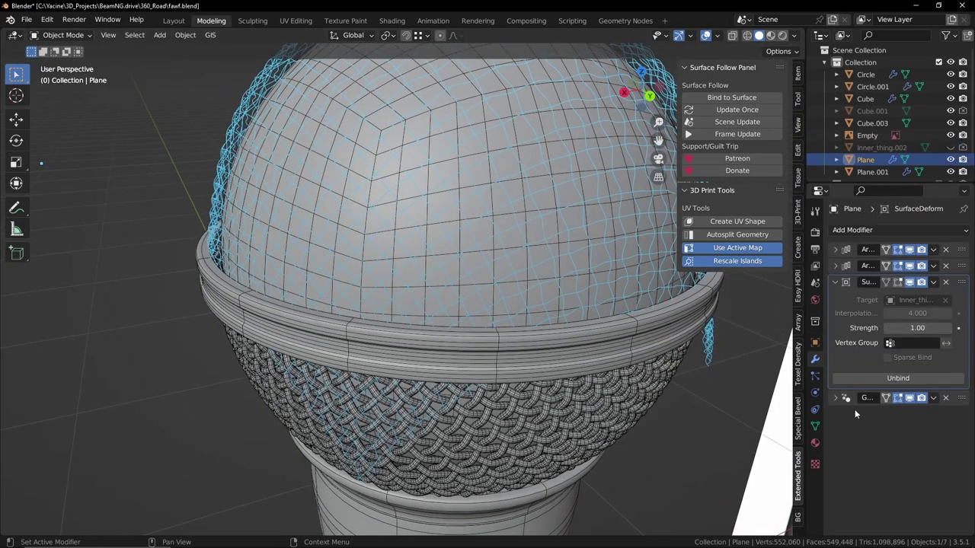
click(835, 398)
drag(911, 431, 935, 430)
- Examine the thickened wire mesh from several angles with the overlays off, including the corners hanging below the ring
middle_drag(426, 358, 406, 346)
key(alt+shift+z)
scroll(504, 395, up, 3)
scroll(533, 339, down, 4)
alt+middle_click(429, 134)
middle_drag(429, 134, 450, 363)
middle_drag(466, 257, 415, 270)
scroll(434, 238, down, 3)
middle_drag(426, 382, 507, 308)
scroll(507, 308, down, 3)
scroll(532, 339, down, 2)
middle_drag(532, 339, 464, 350)
- Unhide the disc, turn the overlays back on, and flatten the disc by setting its Shape Control to 1.00
key(alt+h)
click(443, 283)
scroll(448, 292, up, 4)
key(alt+shift+z)
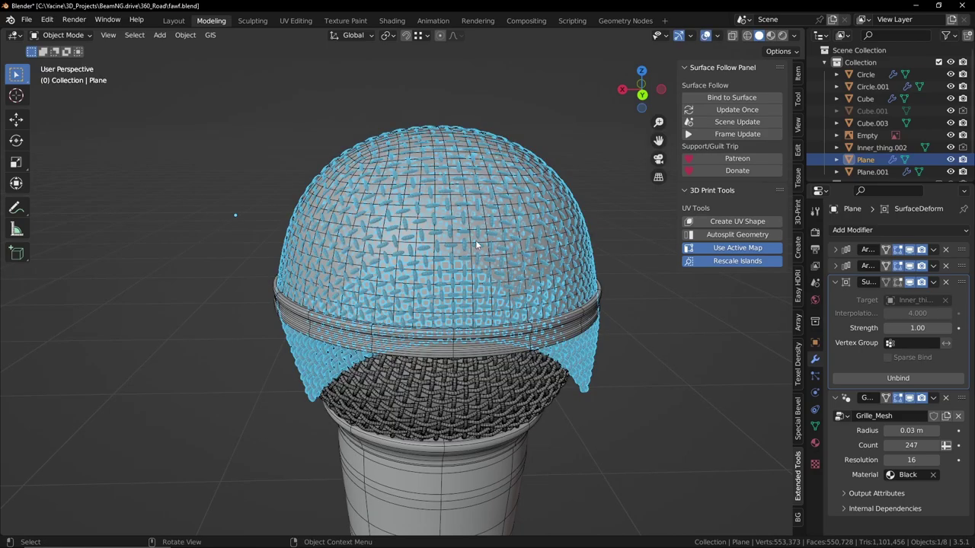
click(435, 227)
middle_drag(663, 276, 480, 285)
scroll(381, 291, up, 2)
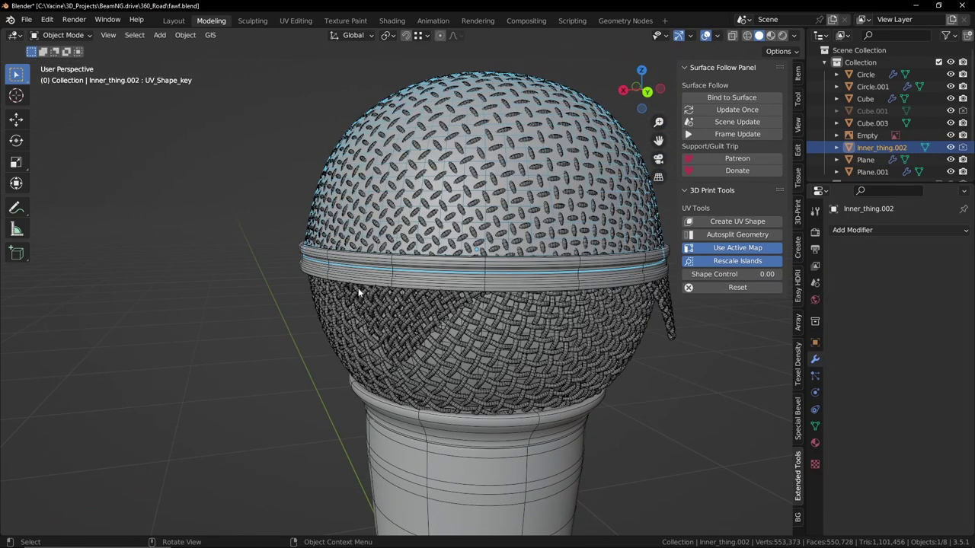
middle_drag(604, 316, 564, 305)
drag(719, 278, 778, 278)
scroll(518, 281, down, 4)
middle_drag(475, 272, 439, 306)
- Select the wire mesh in top view, unbind its Surface Deform modifier, and apply both Array modifiers
click(439, 306)
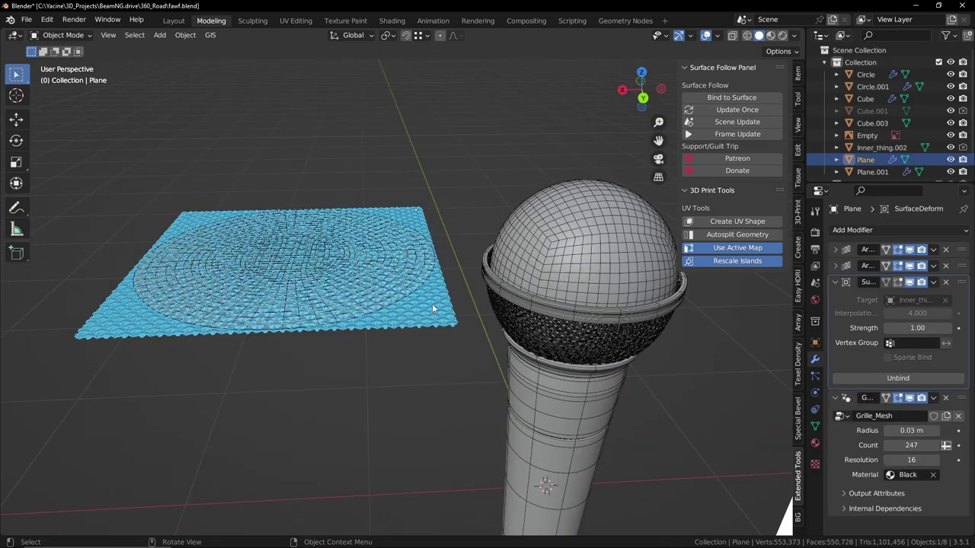
key(KP_7)
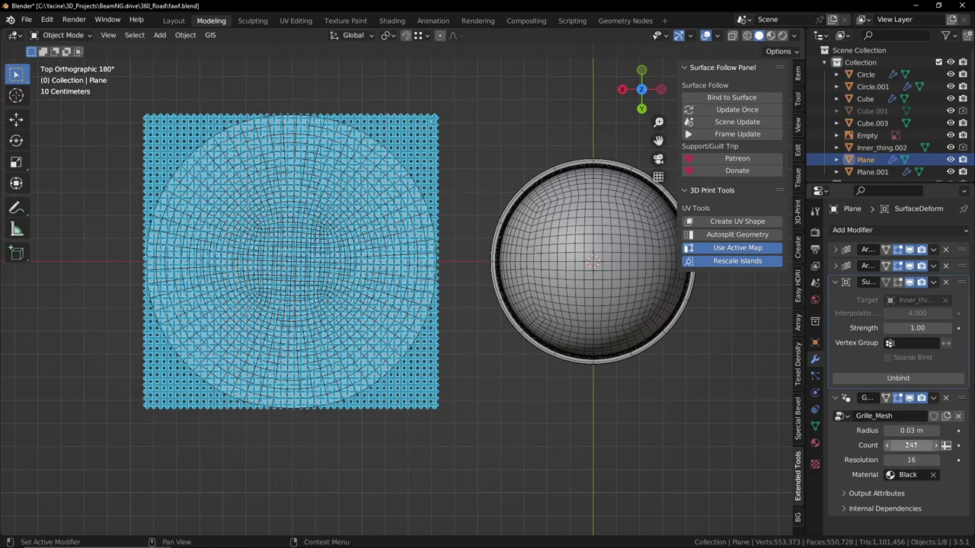
click(891, 379)
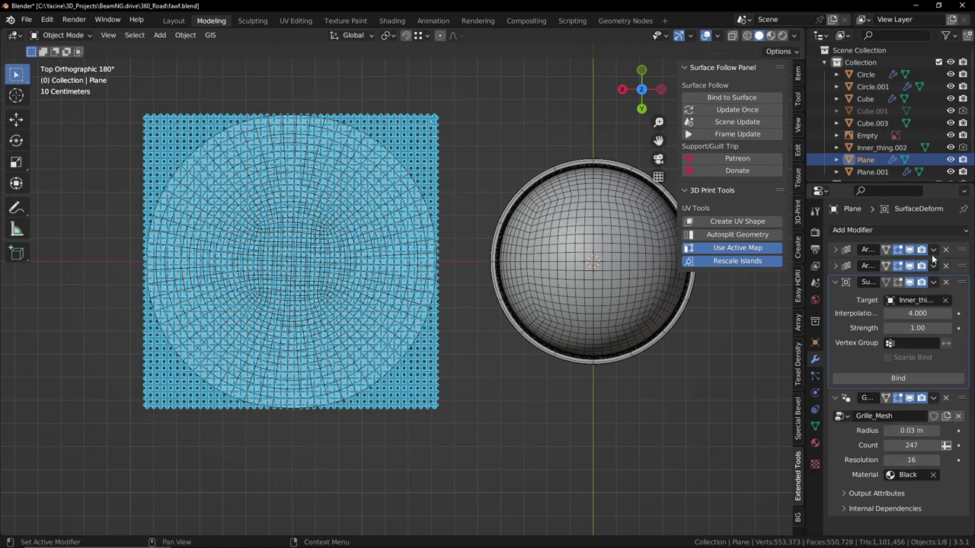
click(836, 249)
click(839, 250)
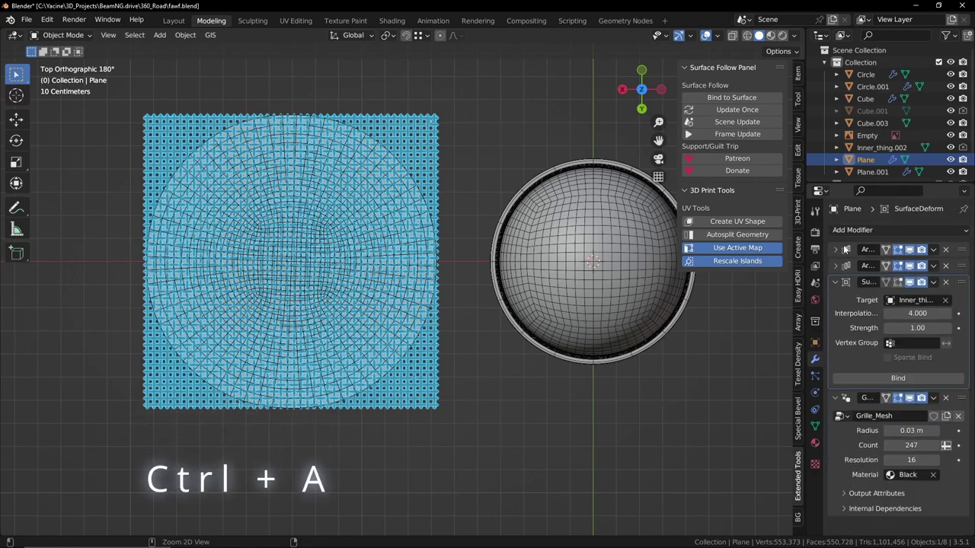
key(ctrl+a)
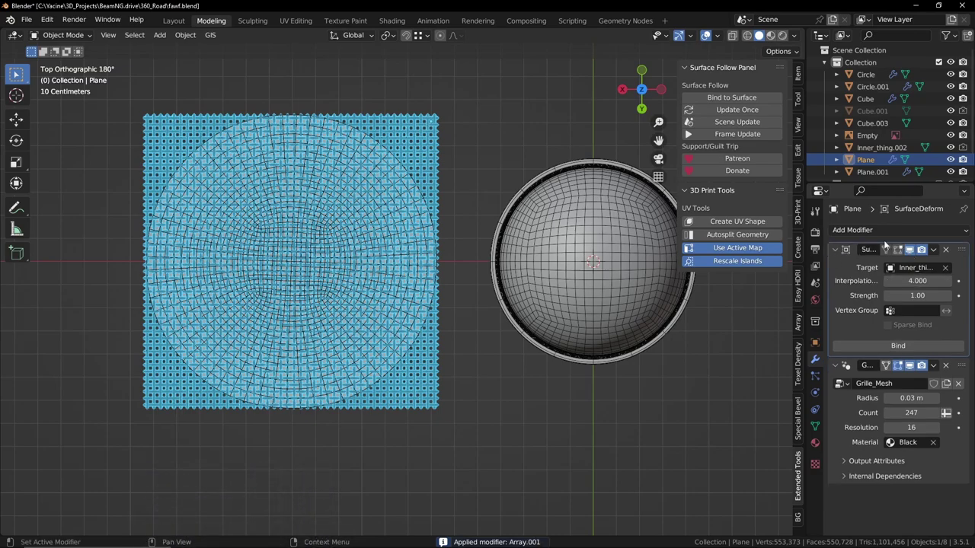
- Enter Edit Mode on the wire mesh, deselect everything, and enable X-ray
shift+middle_drag(452, 346, 422, 372)
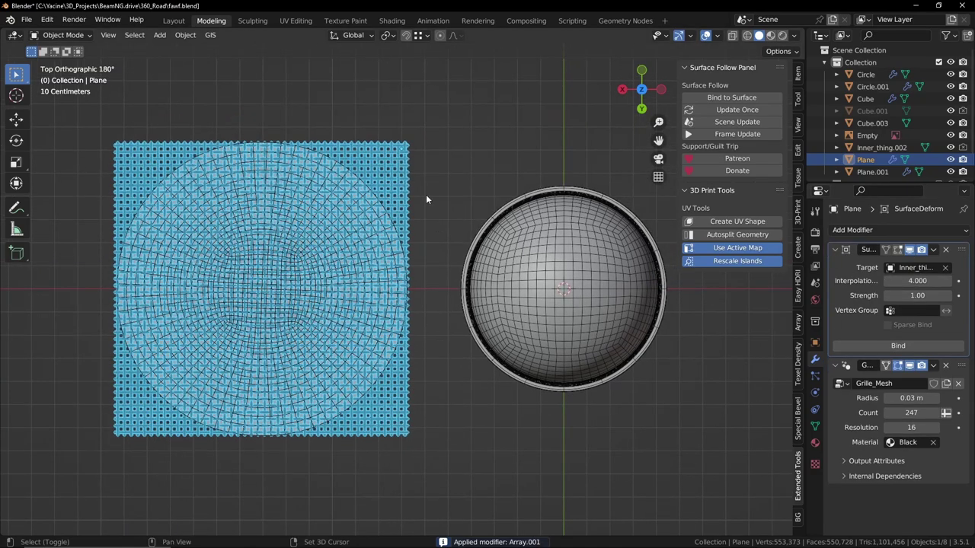
key(Tab)
shift+middle_drag(383, 181, 400, 171)
key(alt+a)
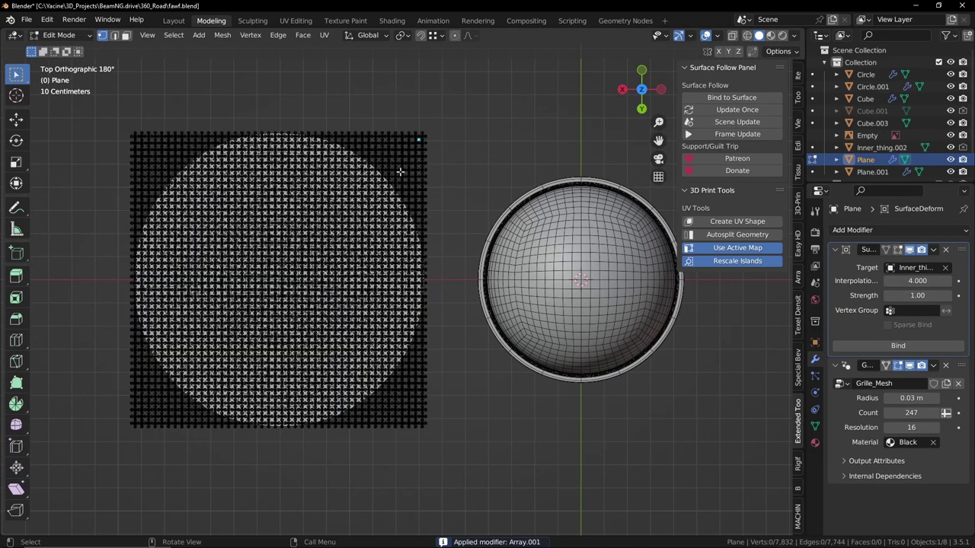
click(732, 35)
scroll(481, 166, up, 2)
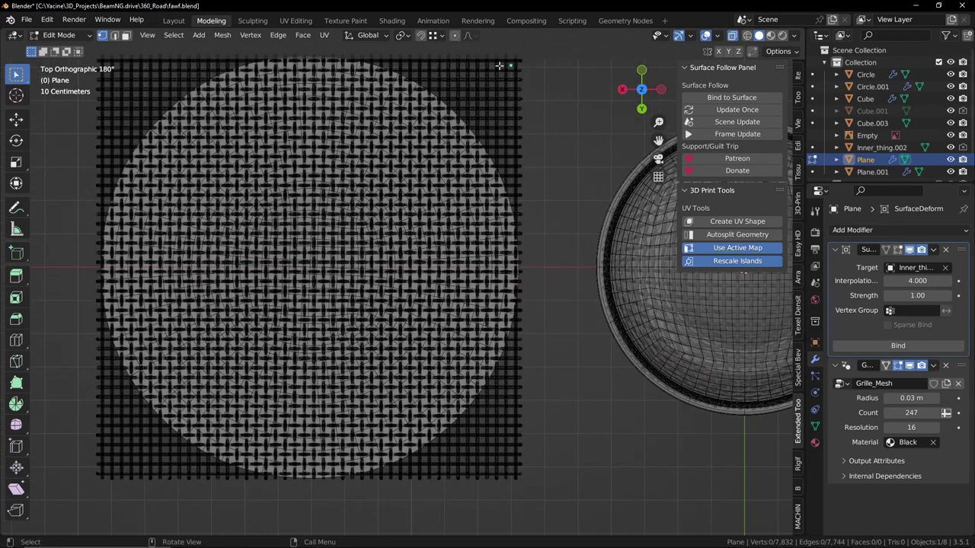
shift+middle_drag(472, 476, 487, 451)
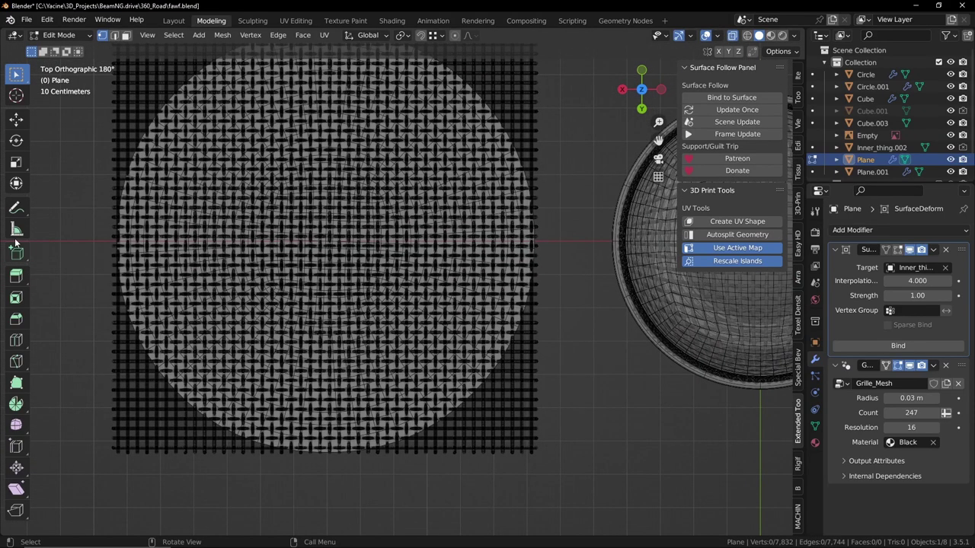
shift+middle_drag(147, 133, 154, 177)
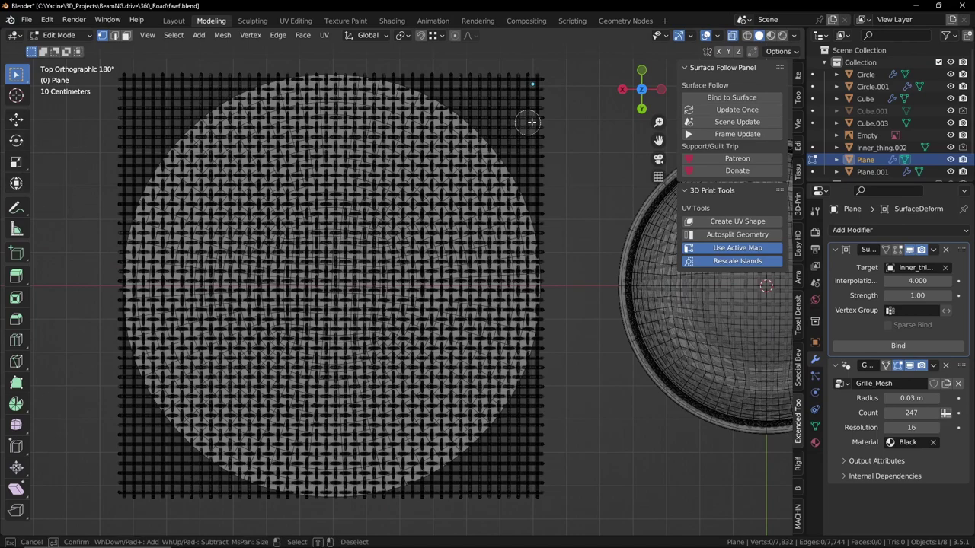
- Circle-select the wire mesh vertices outside the disc's outline around all four corners and delete them
key(c)
mouse_move(542, 115)
mouse_down()
mouse_move(506, 80)
mouse_move(372, 59)
mouse_move(89, 80)
mouse_move(80, 128)
mouse_move(103, 150)
mouse_up()
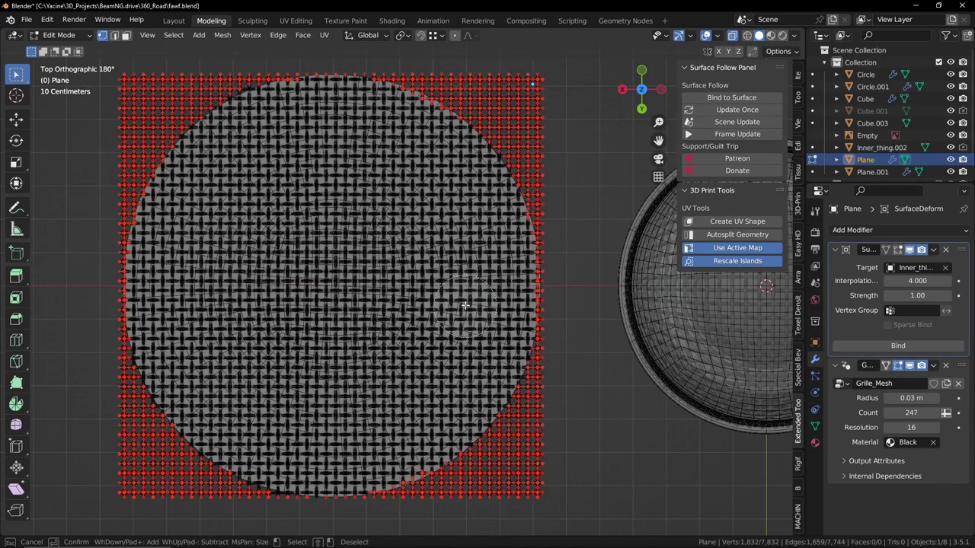
right_click(466, 305)
key(x)
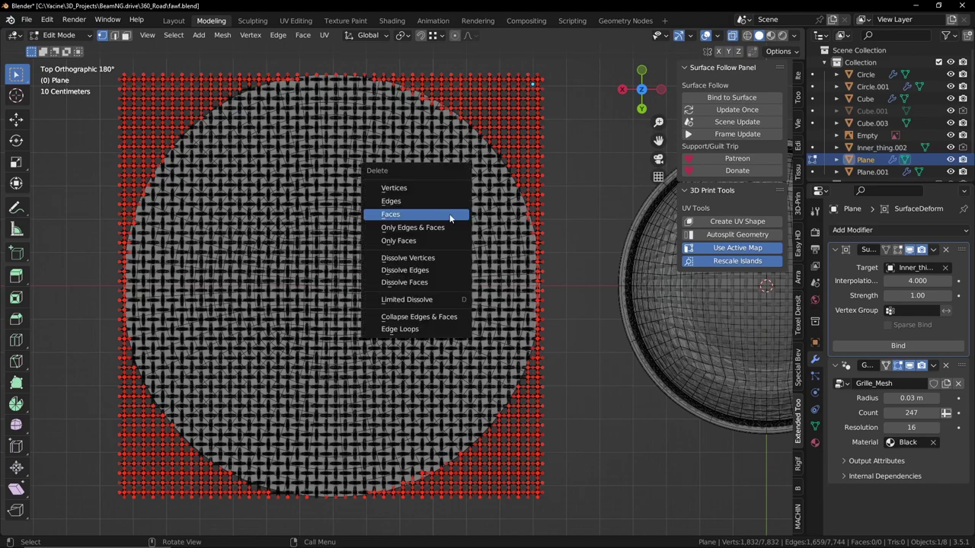
click(451, 220)
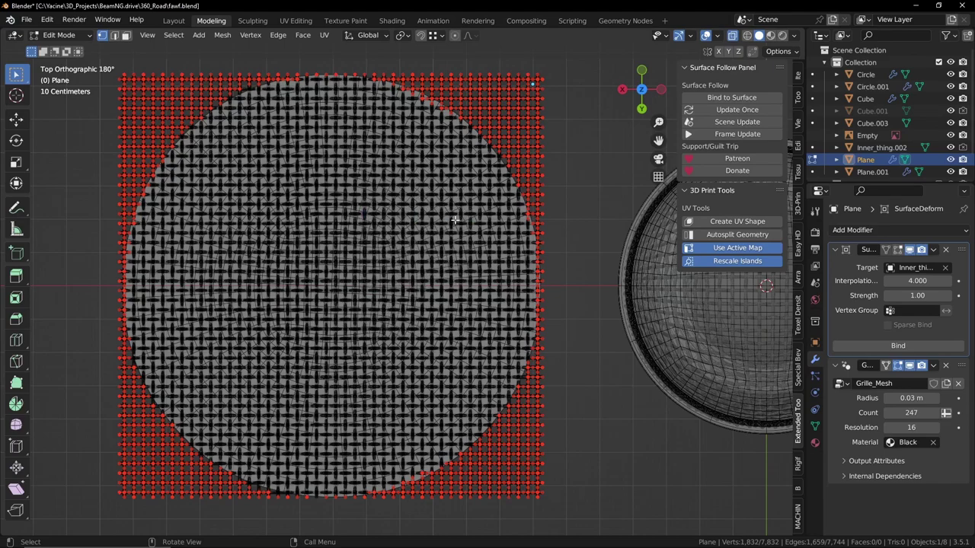
key(x)
key(Up)
key(Up)
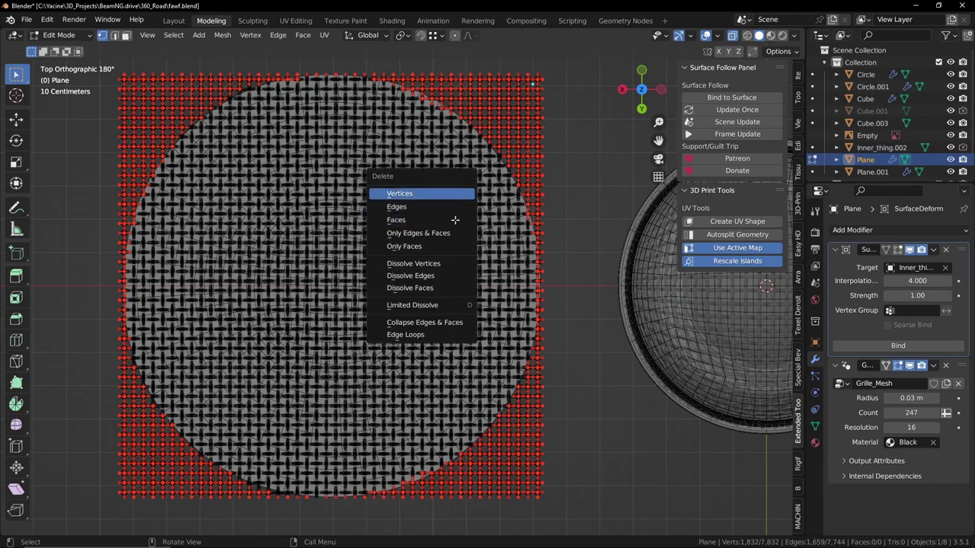
key(Return)
scroll(449, 294, down, 3)
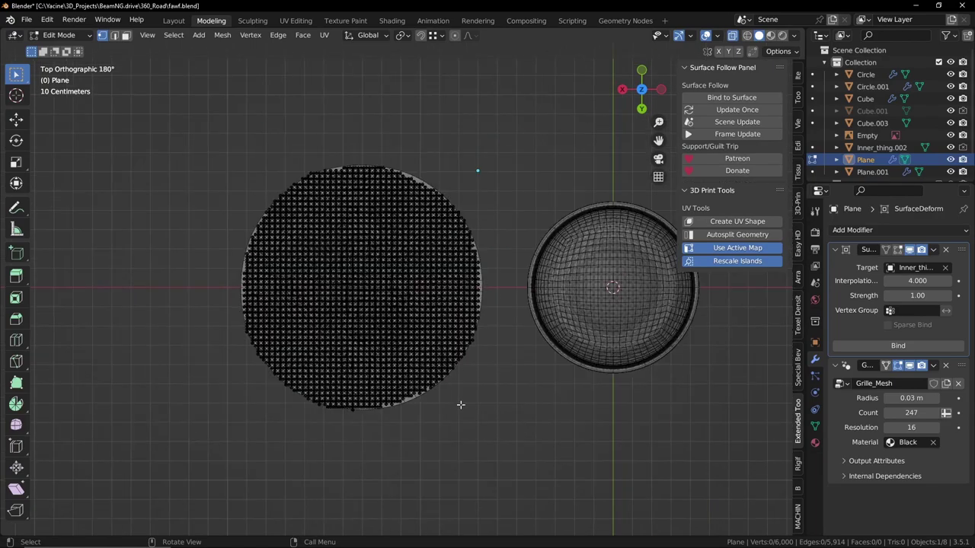
- Leave Edit Mode and bind the trimmed wire mesh to the flattened disc with its Surface Deform modifier
key(Tab)
click(468, 338)
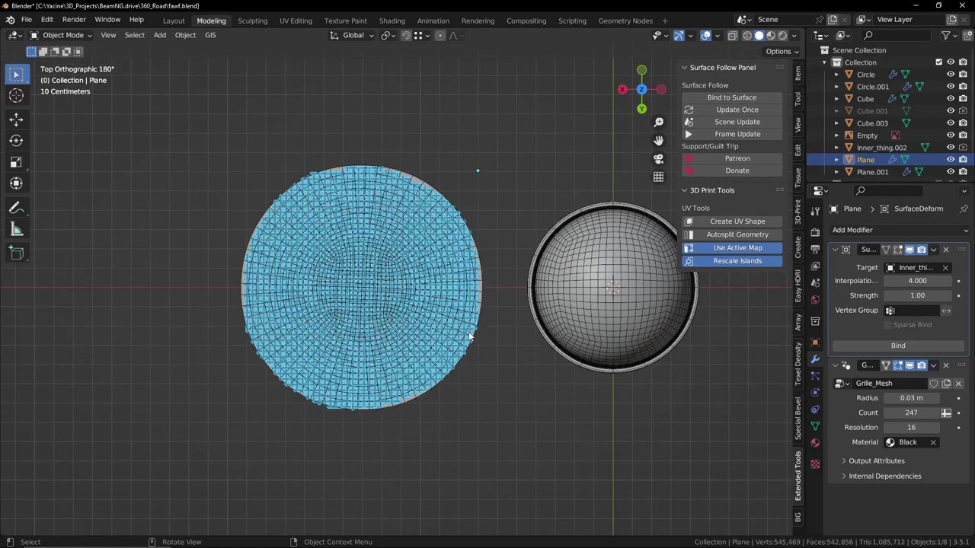
middle_drag(468, 338, 490, 371)
scroll(490, 372, up, 3)
scroll(457, 353, up, 3)
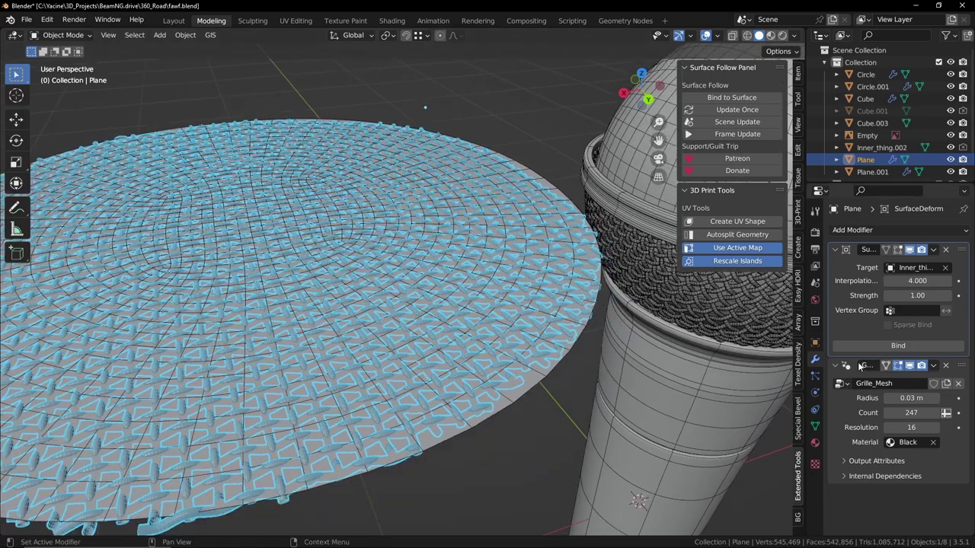
click(881, 345)
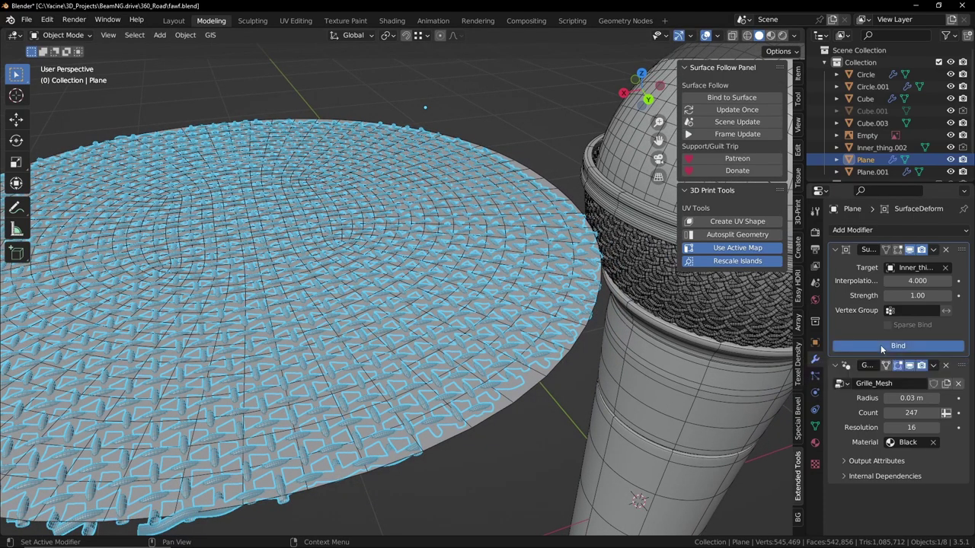
- Select the flattened disc and set its Shape Control to 0.00 to wrap the wire mesh onto the dome
shift+middle_drag(525, 381, 482, 350)
click(467, 352)
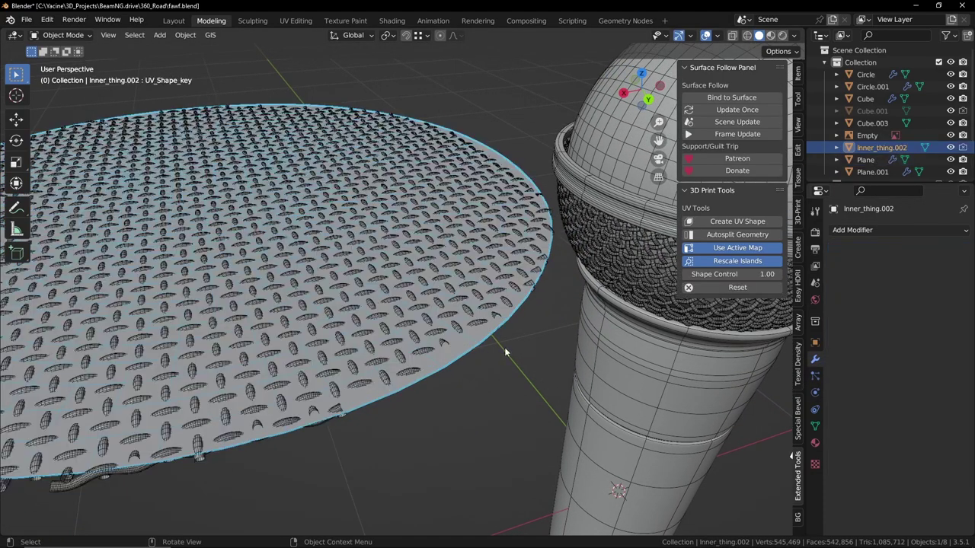
drag(734, 274, 685, 274)
shift+middle_drag(580, 252, 417, 320)
- Hide the inner dome surface Inner_thing.002 and turn off the viewport overlays
key(h)
key(alt+shift+z)
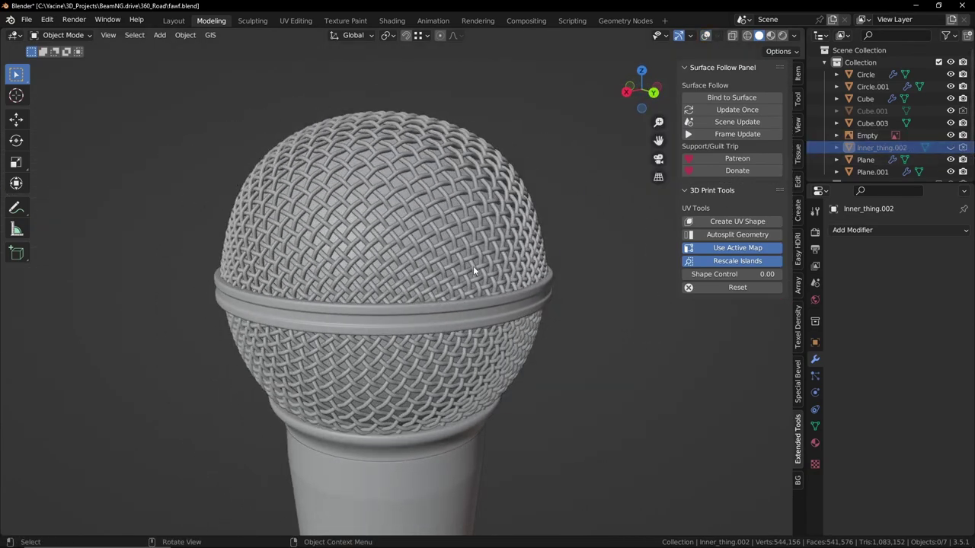
key(alt+h)
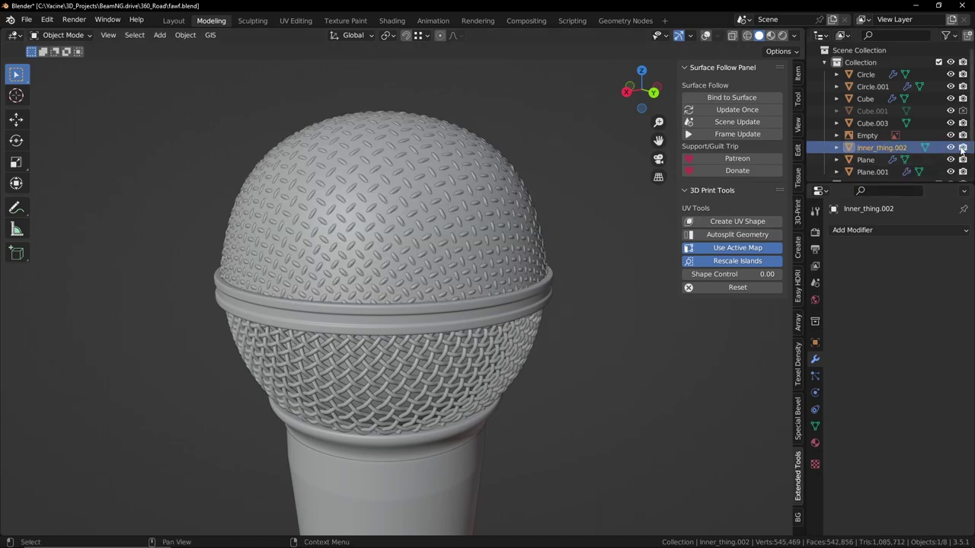
click(949, 148)
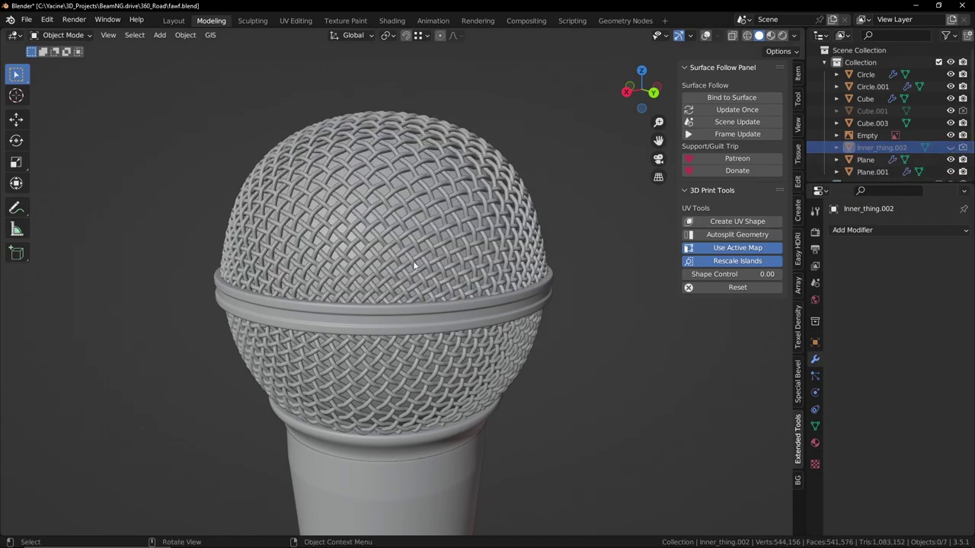
- Select the upper wire mesh and examine the grille's weave from several angles with the overlays off
scroll(418, 324, down, 2)
scroll(431, 318, up, 6)
scroll(438, 315, down, 1)
middle_drag(438, 315, 477, 323)
key(shift+alt+z)
click(404, 228)
scroll(476, 300, down, 3)
key(shift+alt+z)
middle_drag(536, 343, 568, 348)
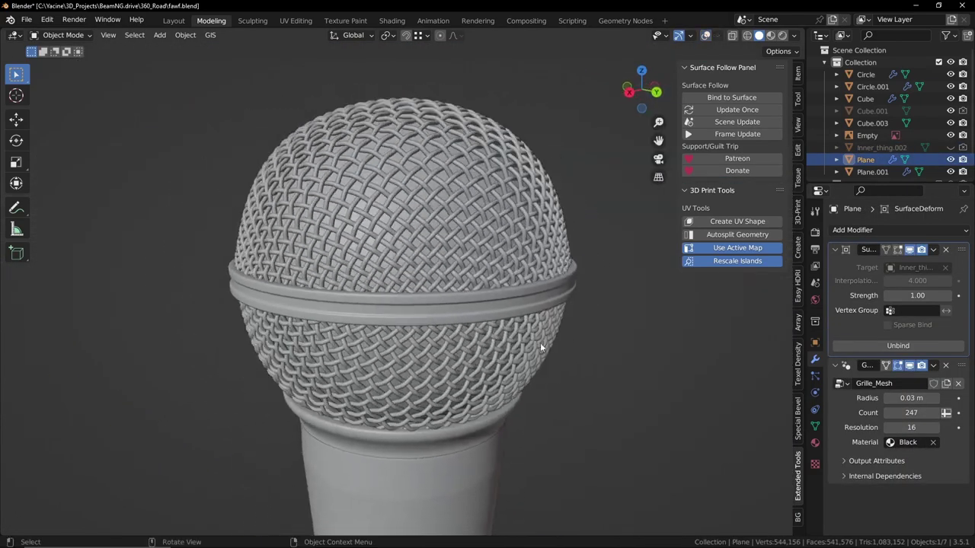
shift+middle_drag(545, 349, 480, 356)
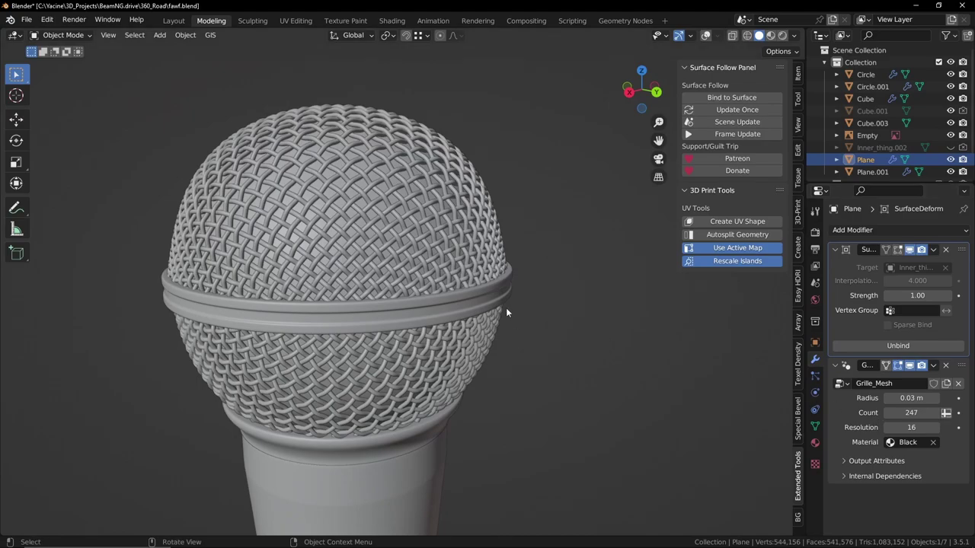
middle_drag(497, 315, 523, 316)
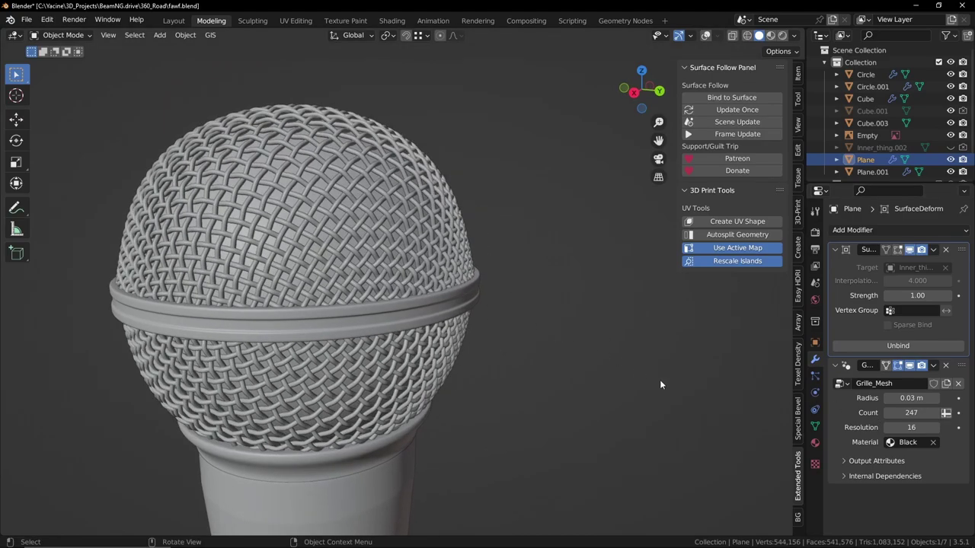